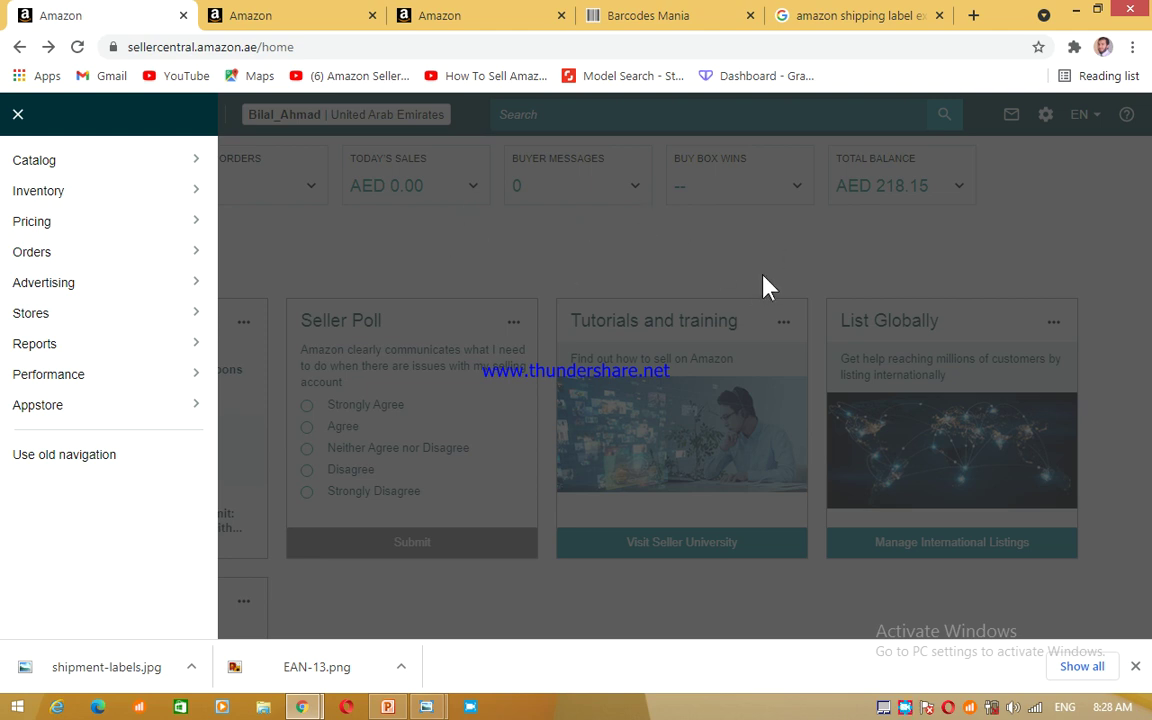
Look through the Inventory and Catalog options for adding a product to the seller account
{"action": "left_click", "coordinate": [18, 115]}
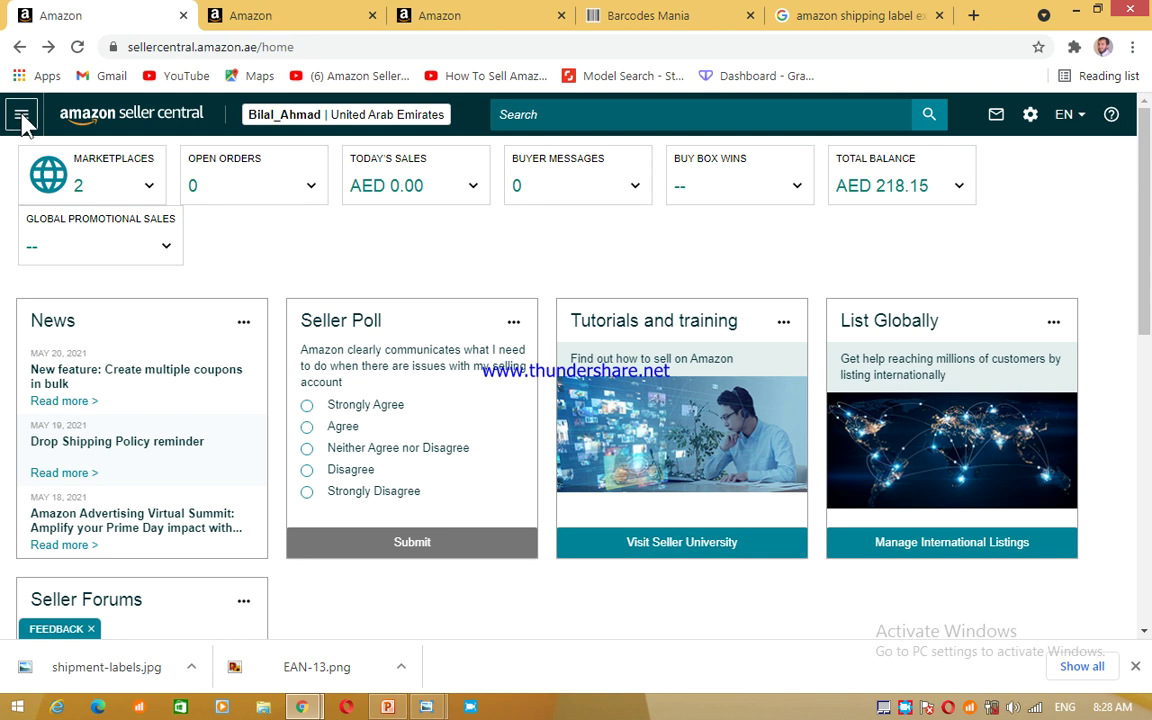
{"action": "left_click", "coordinate": [22, 120]}
{"action": "mouse_move", "coordinate": [98, 168]}
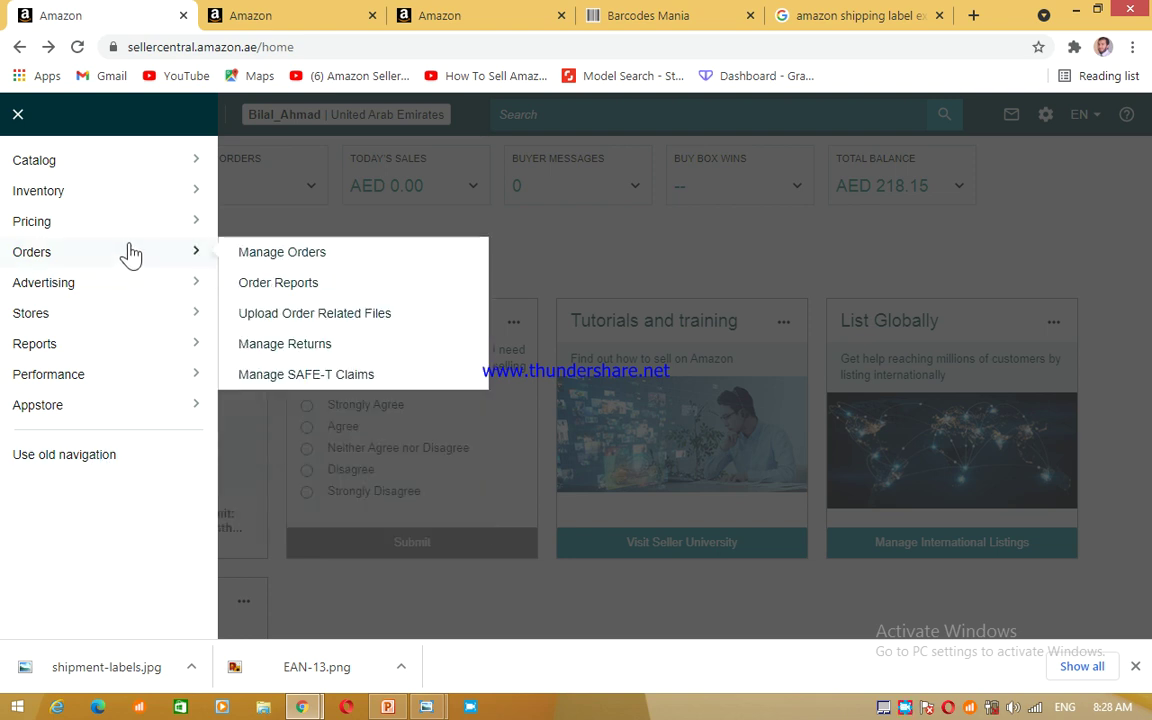
{"action": "mouse_move", "coordinate": [146, 174]}
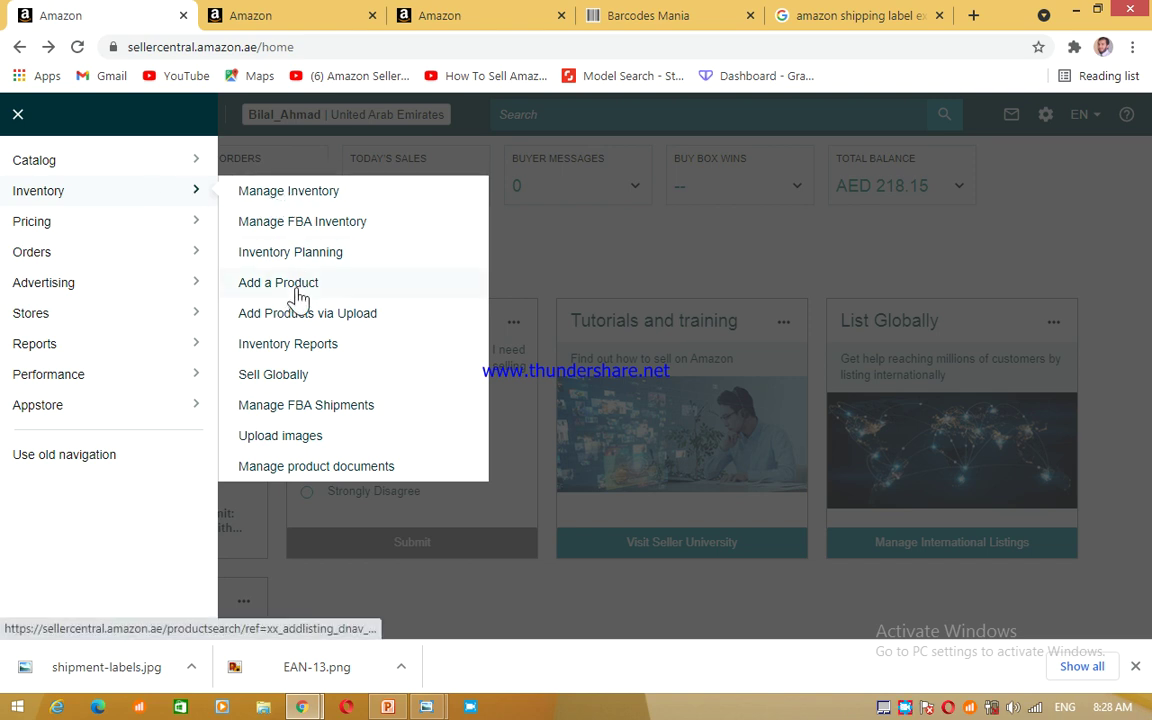
{"action": "mouse_move", "coordinate": [175, 160]}
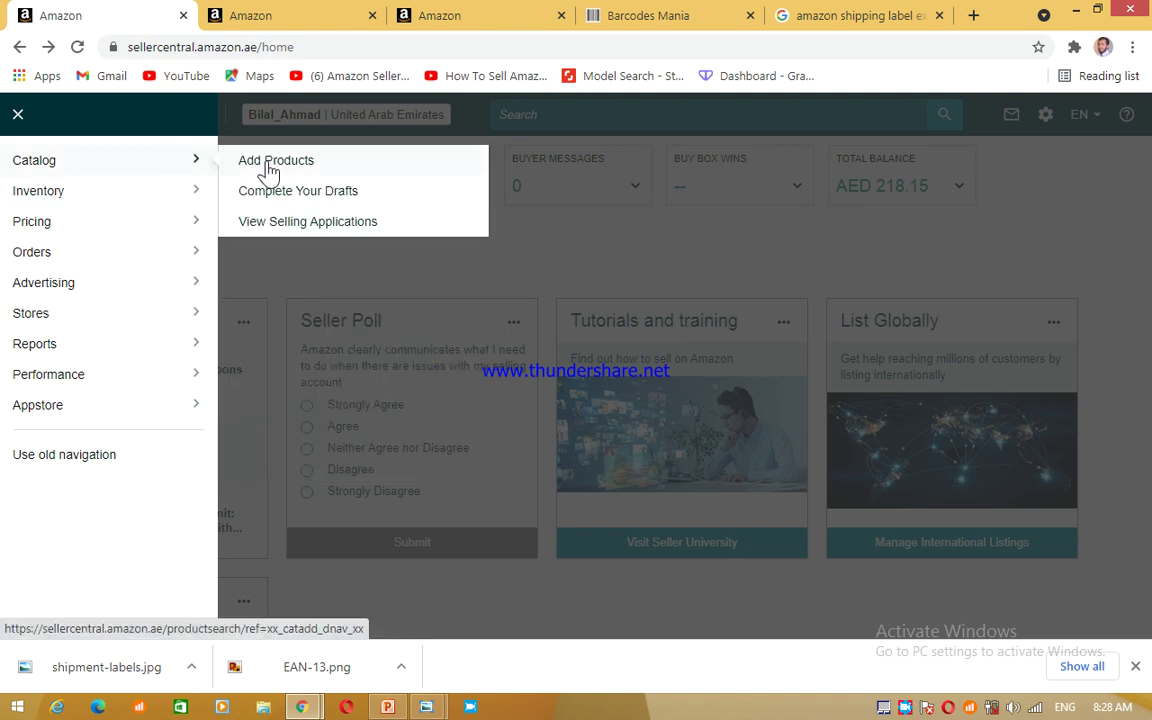
Switch to the Add Products page and examine its catalog search field and the option for products not sold on Amazon
{"action": "left_click", "coordinate": [310, 13]}
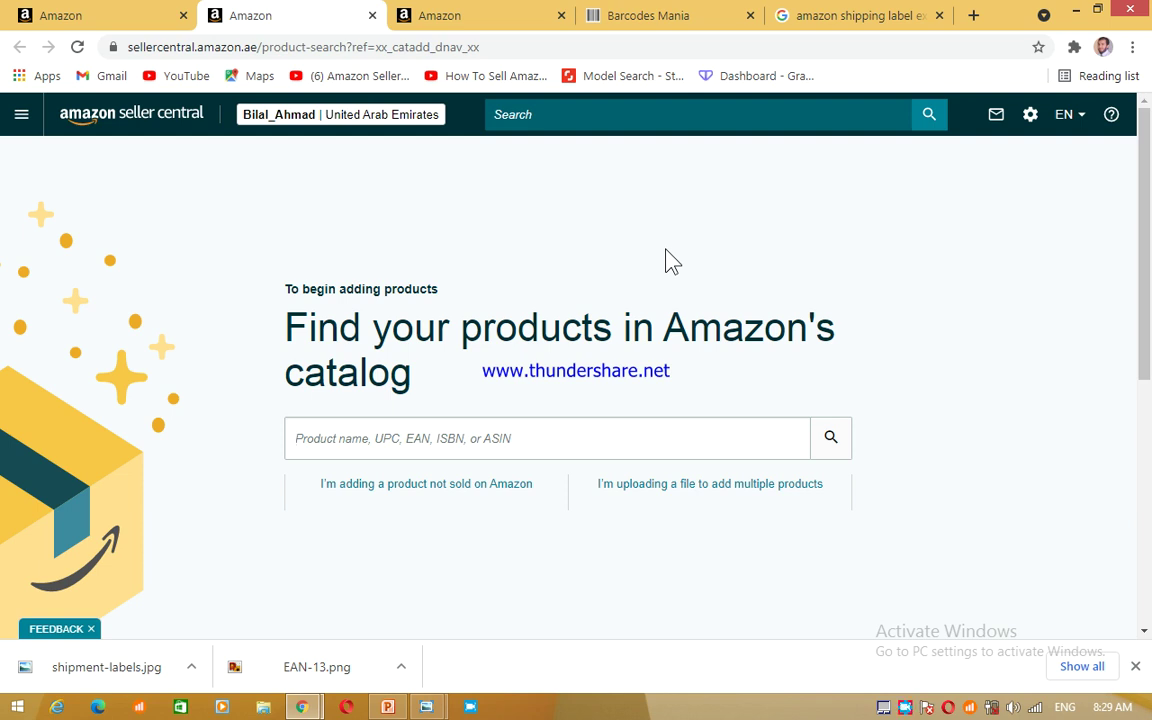
{"action": "left_click", "coordinate": [584, 428]}
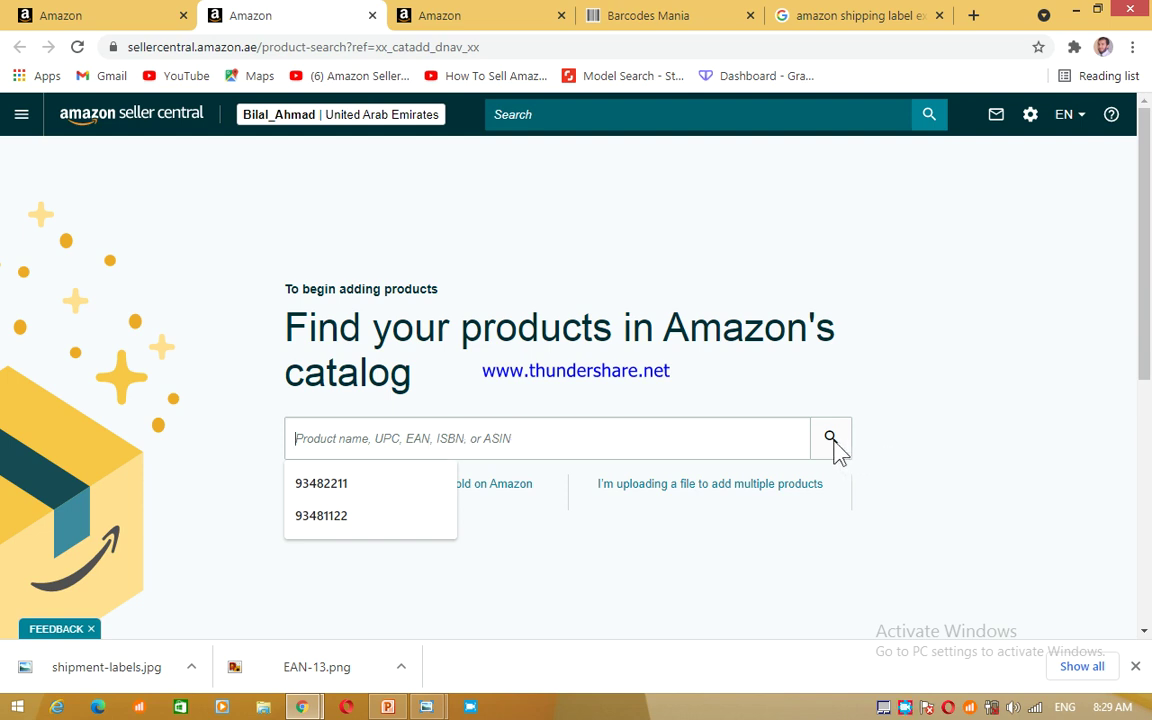
{"action": "left_click", "coordinate": [951, 402]}
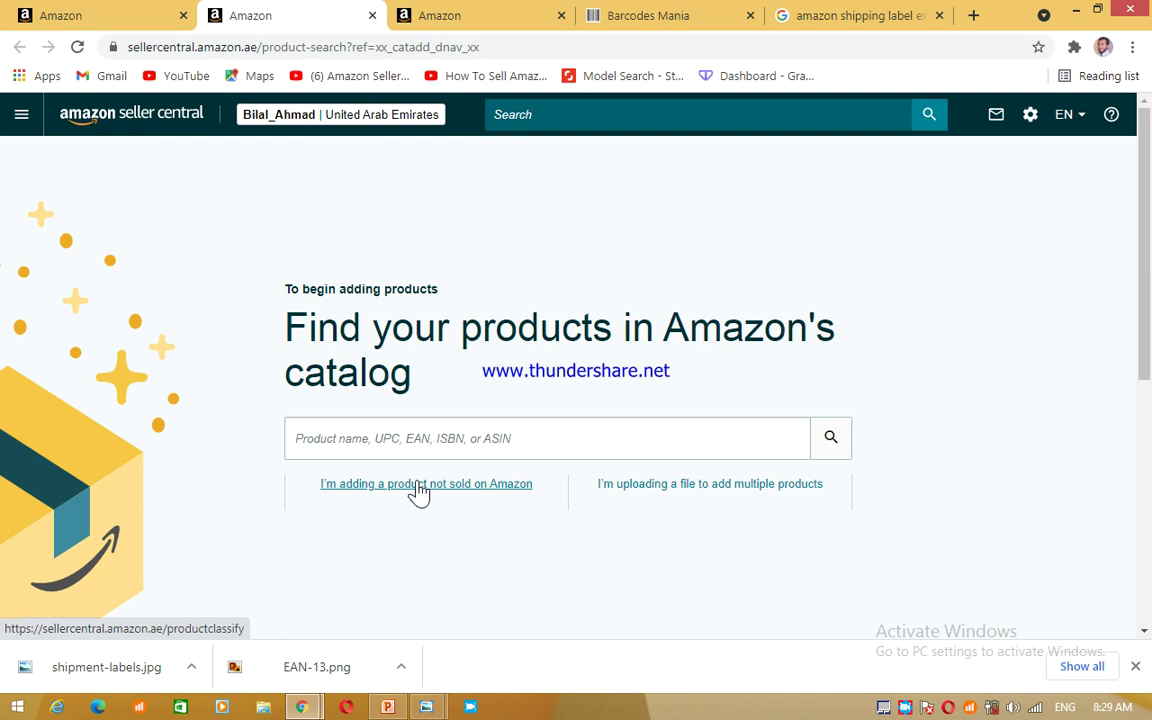
On the product category page, choose Beauty > Tools & Accessories > Other (Tools & Accessories) as the new product's category
{"action": "left_click", "coordinate": [452, 12]}
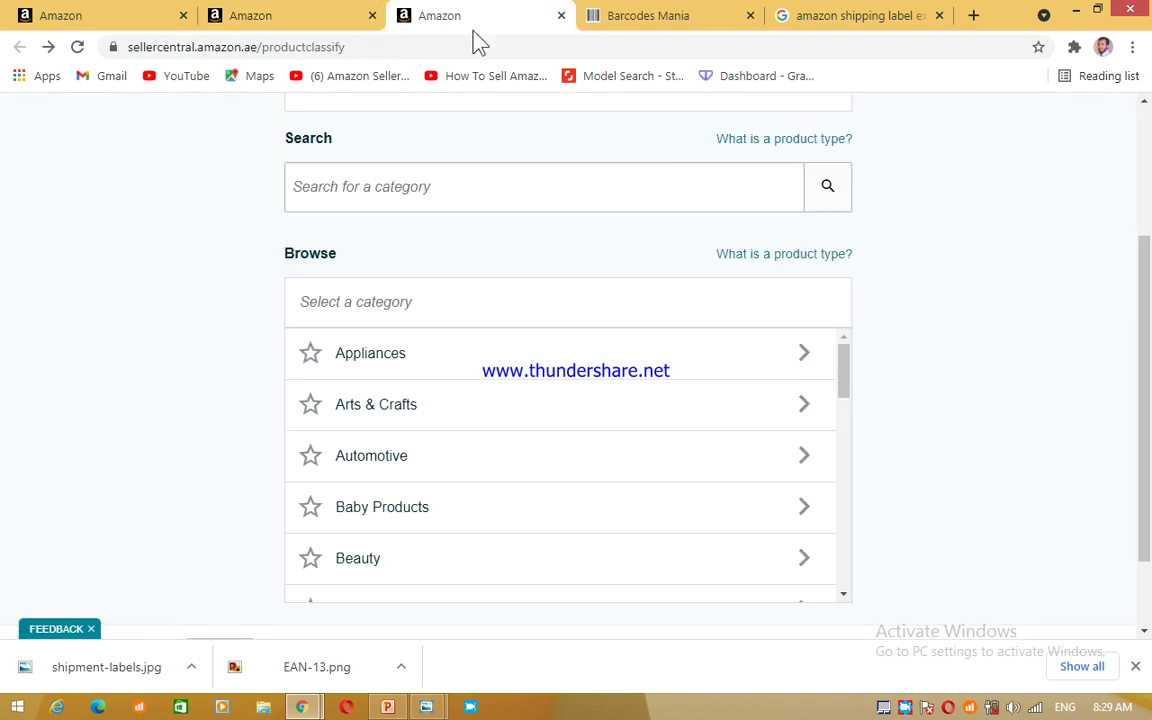
{"action": "left_click_drag", "start_coordinate": [1147, 316], "coordinate": [1150, 250]}
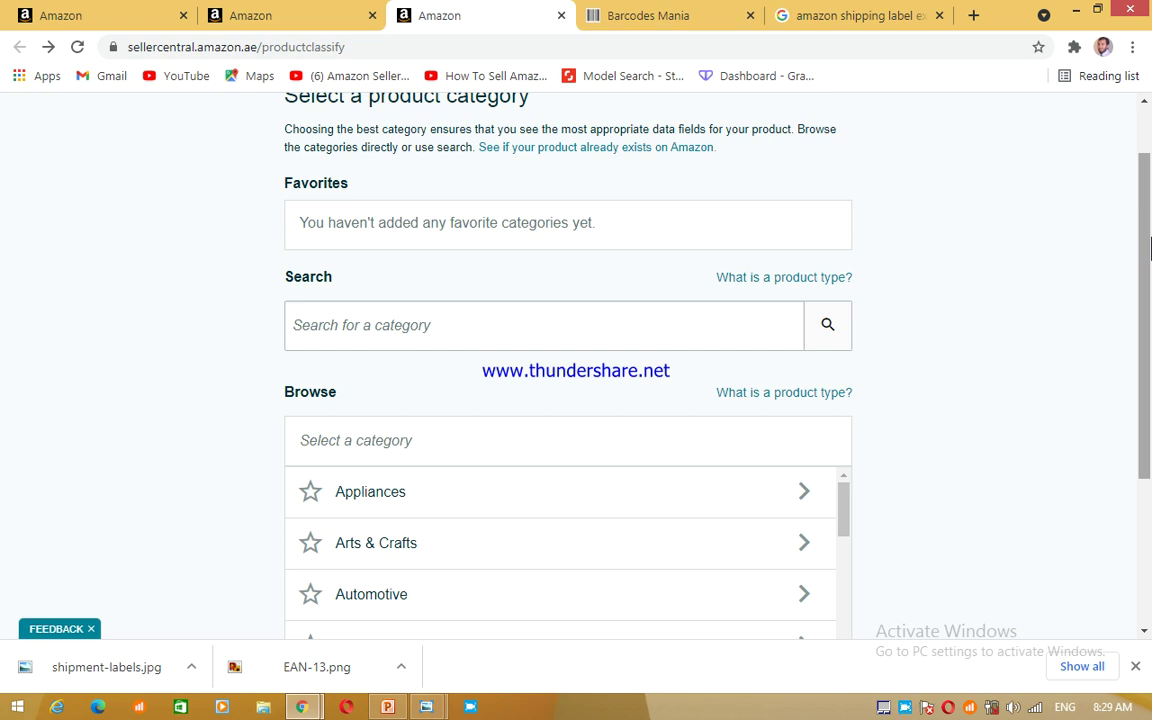
{"action": "left_click_drag", "start_coordinate": [1150, 250], "coordinate": [1150, 372]}
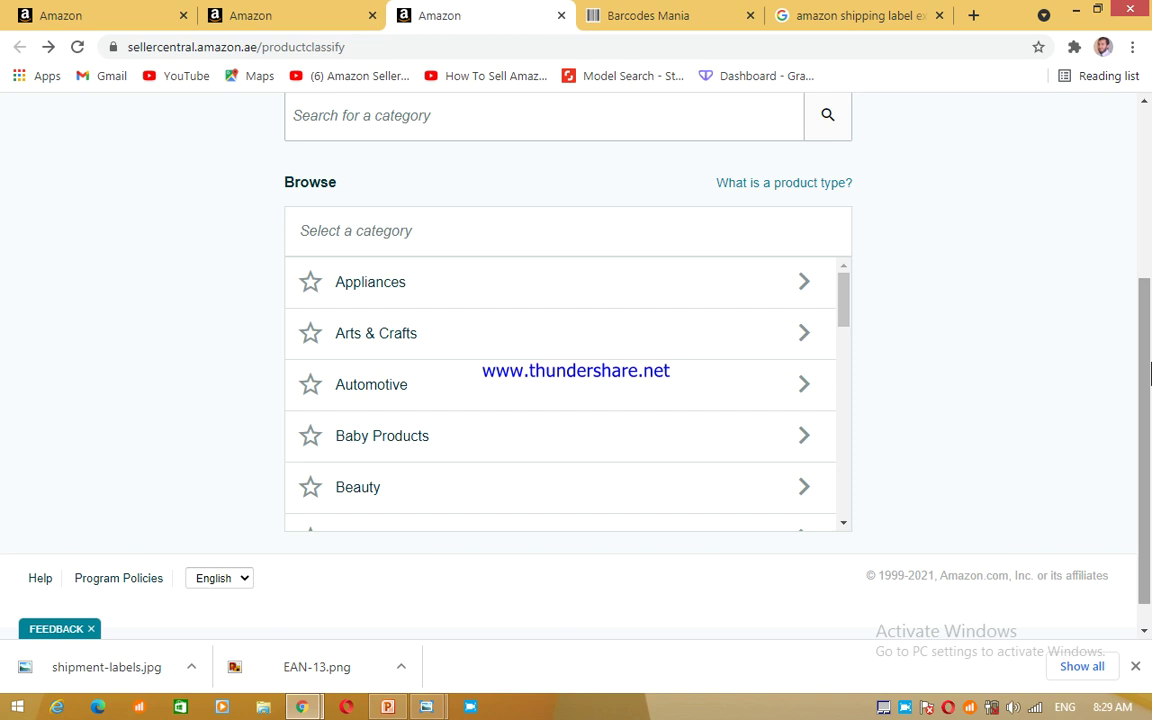
{"action": "left_click_drag", "start_coordinate": [1150, 372], "coordinate": [1150, 309]}
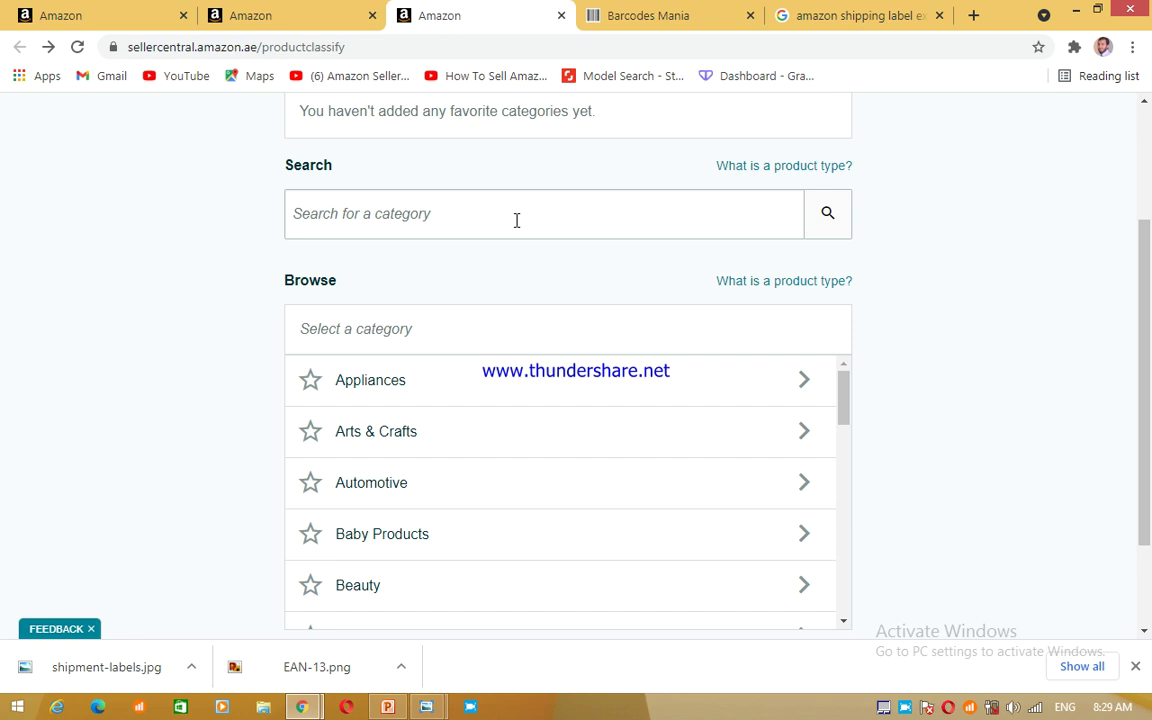
{"action": "mouse_move", "coordinate": [843, 402]}
{"action": "left_mouse_down"}
{"action": "mouse_move", "coordinate": [845, 605]}
{"action": "mouse_move", "coordinate": [854, 424]}
{"action": "left_mouse_up"}
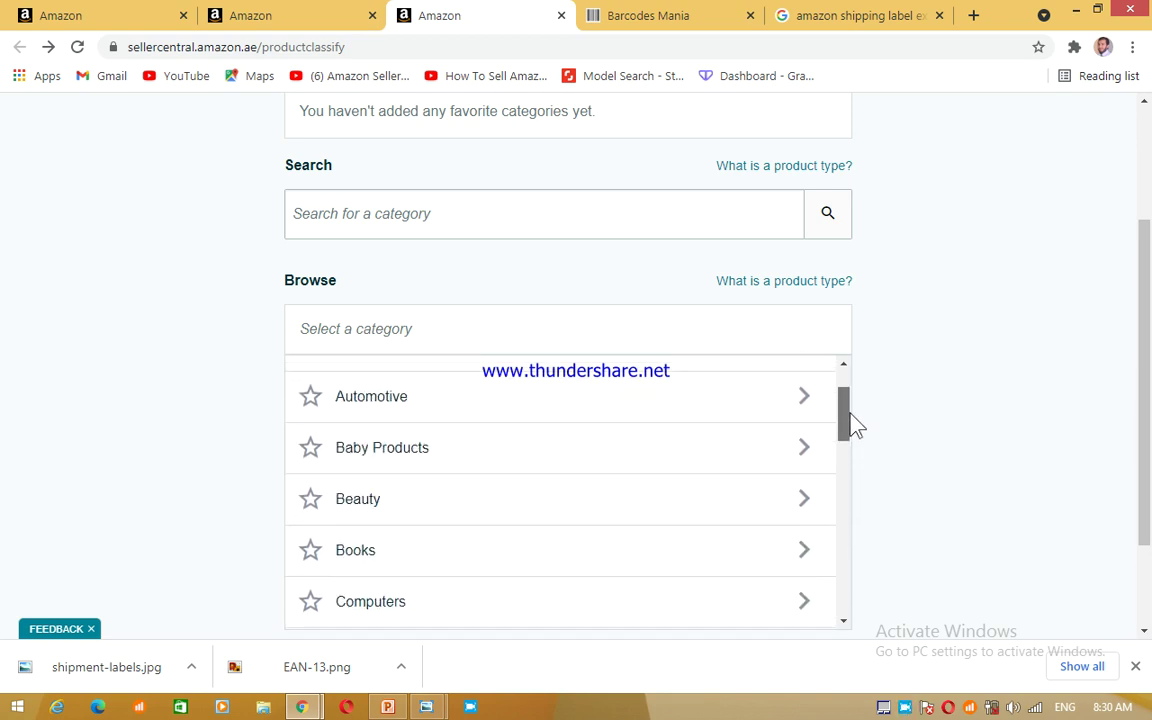
{"action": "left_click", "coordinate": [588, 506]}
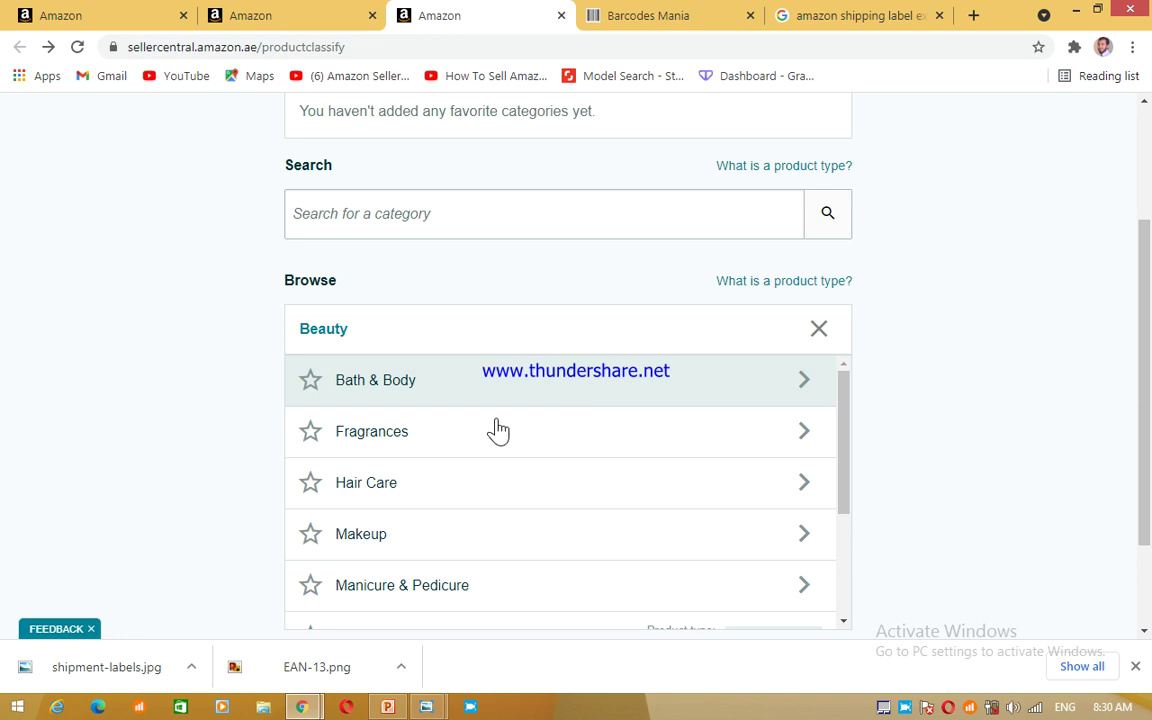
{"action": "left_click_drag", "start_coordinate": [843, 455], "coordinate": [828, 586]}
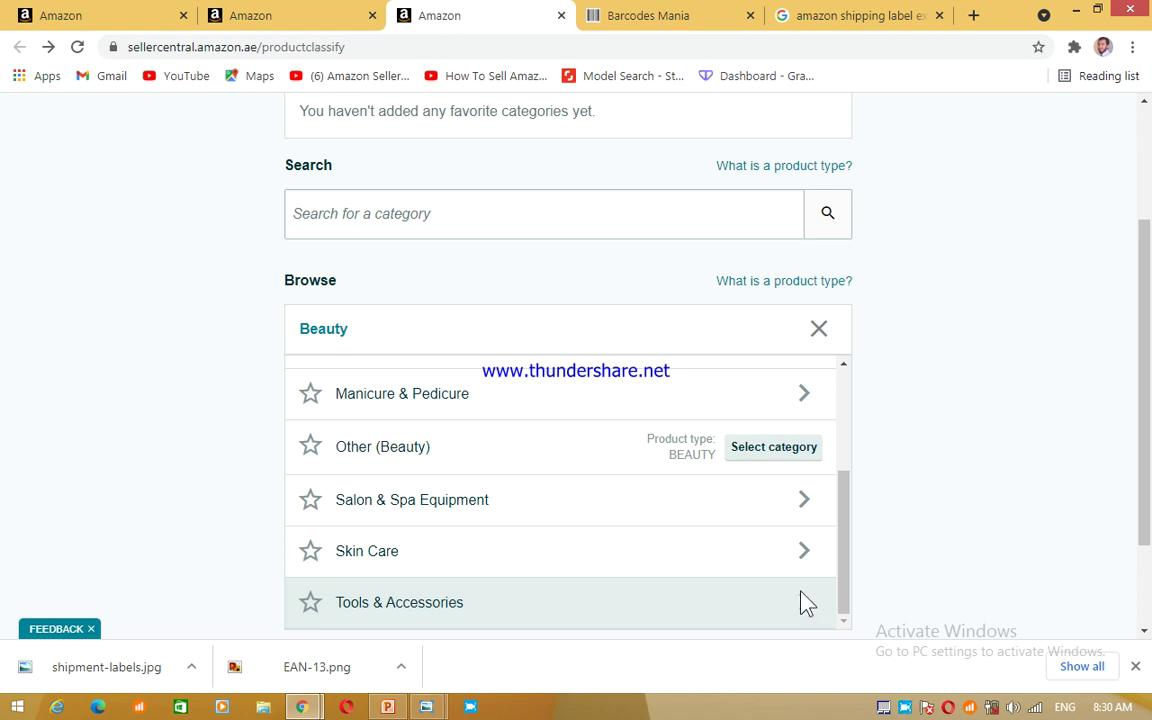
{"action": "left_click", "coordinate": [805, 603]}
{"action": "left_click_drag", "start_coordinate": [843, 478], "coordinate": [838, 561]}
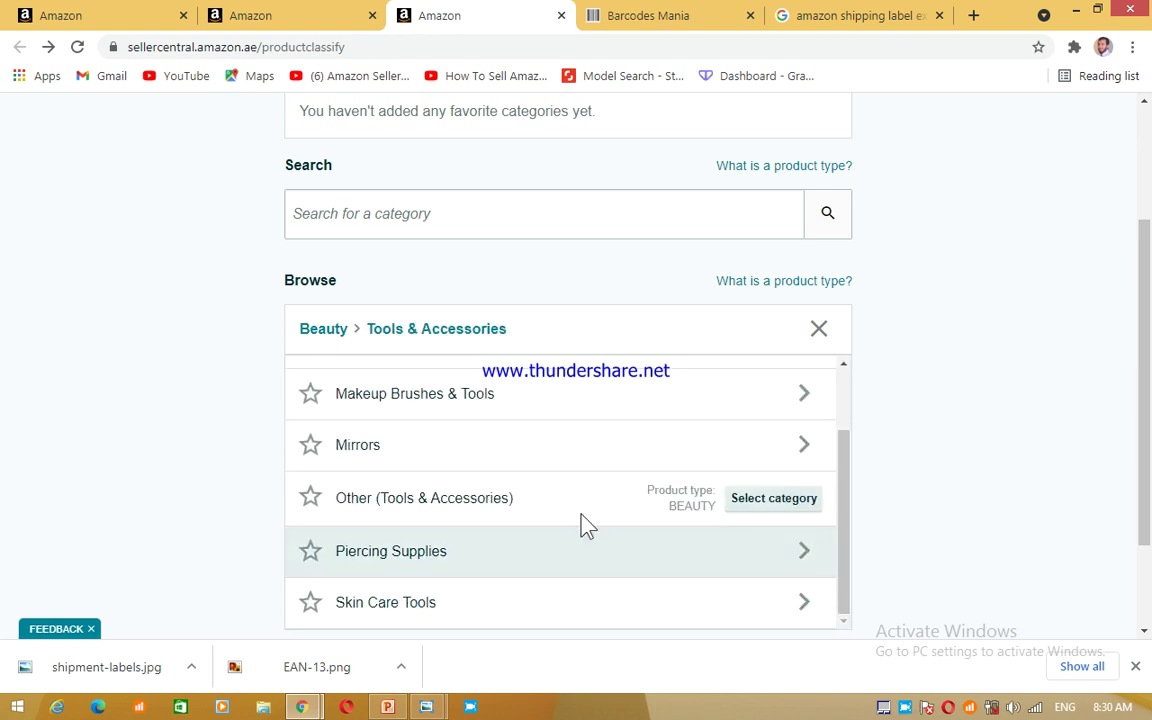
{"action": "left_click", "coordinate": [769, 500]}
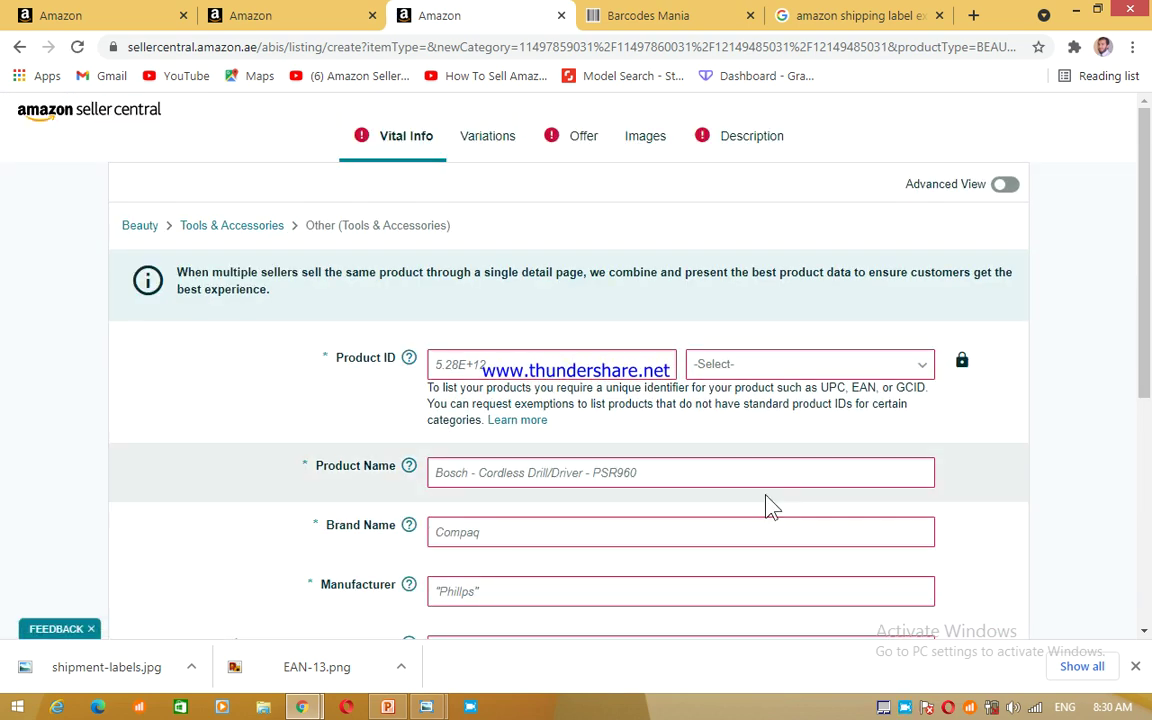
Set the Product ID type to Upc in the listing's Vital Info
{"action": "left_click_drag", "start_coordinate": [1147, 266], "coordinate": [1149, 320]}
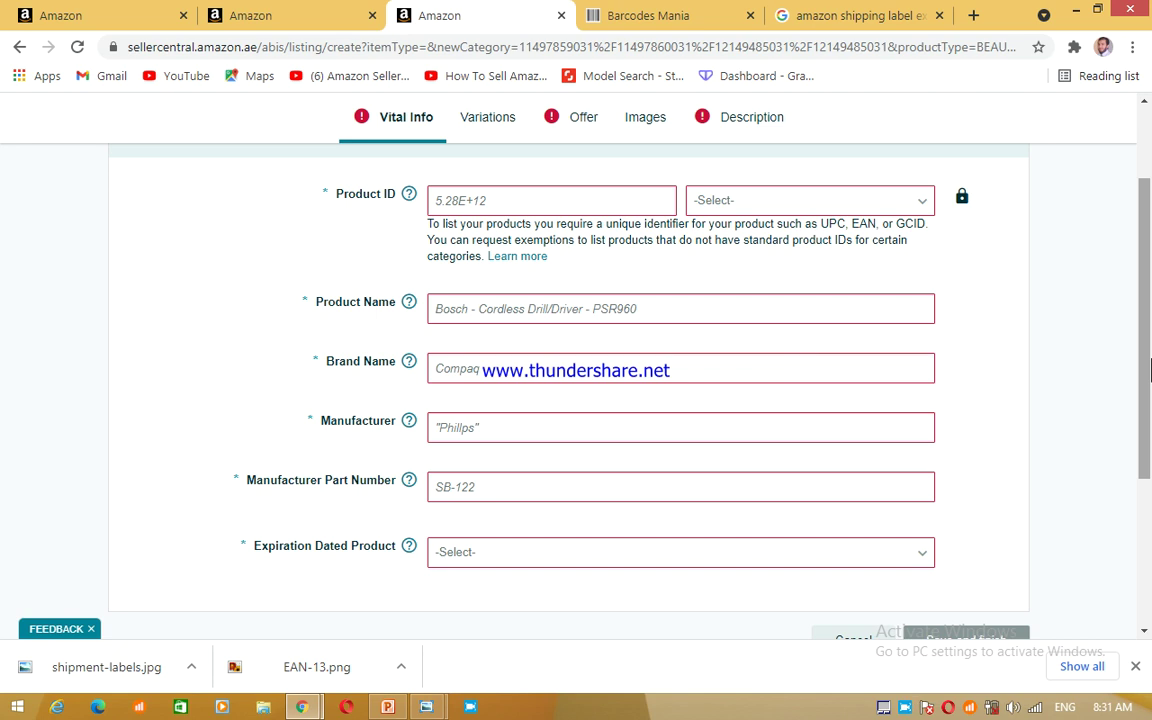
{"action": "scroll", "coordinate": [1150, 370], "scroll_direction": "up", "scroll_amount": 1}
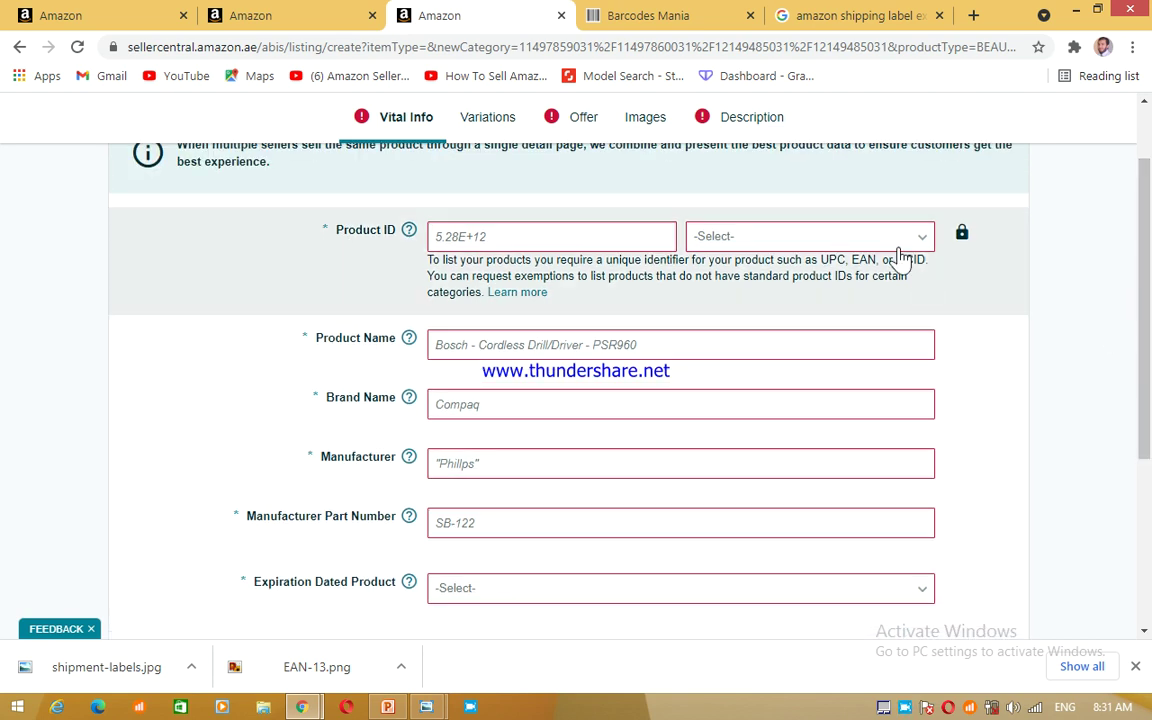
{"action": "left_click", "coordinate": [912, 240]}
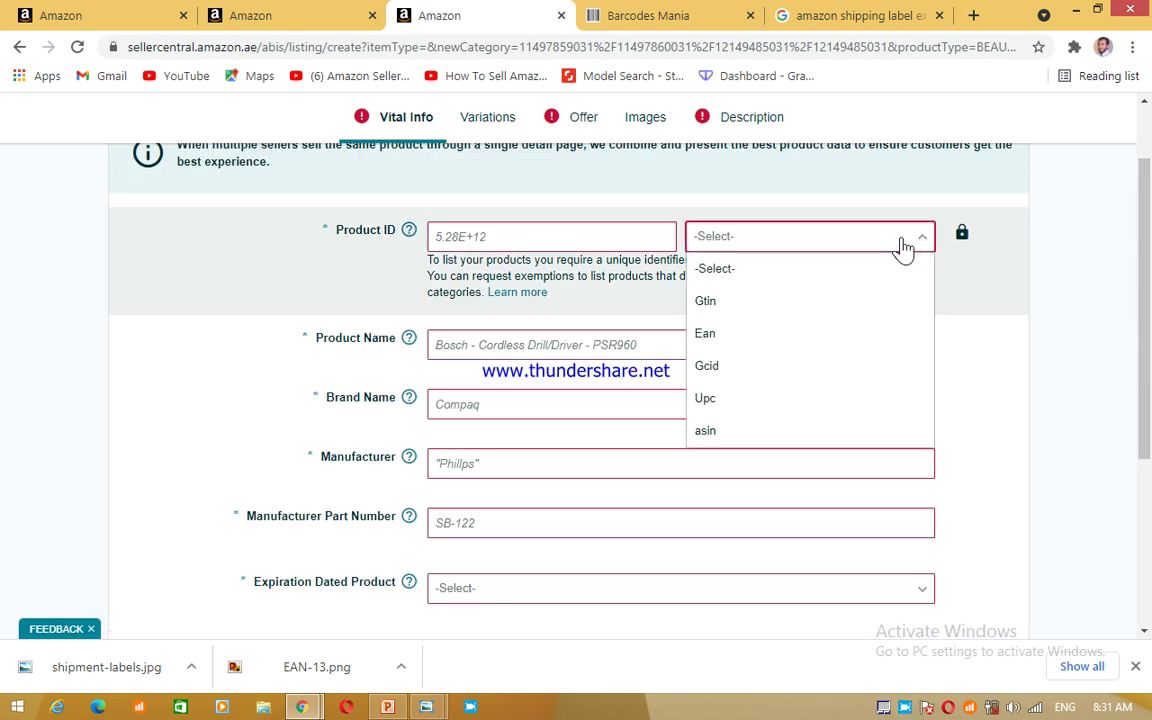
{"action": "left_click", "coordinate": [770, 398]}
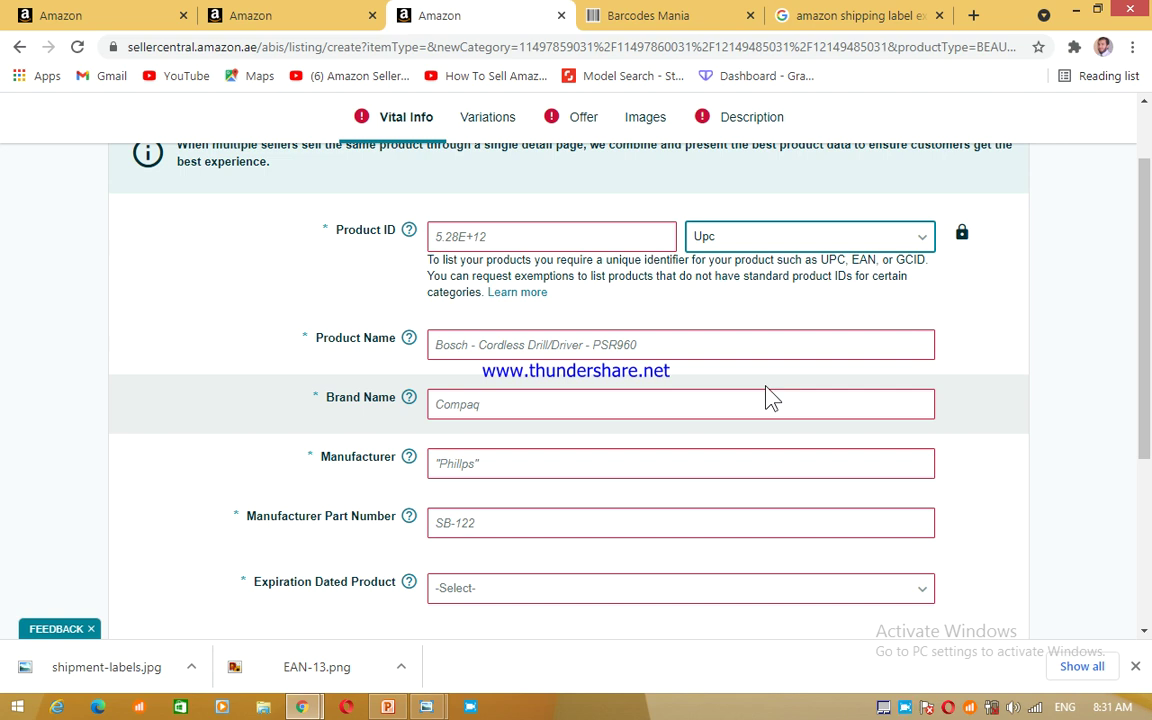
Look at the EAN-13 barcode image in Windows Photo Viewer and return to the Amazon window in Chrome
{"action": "left_click", "coordinate": [426, 707]}
{"action": "left_click", "coordinate": [508, 638]}
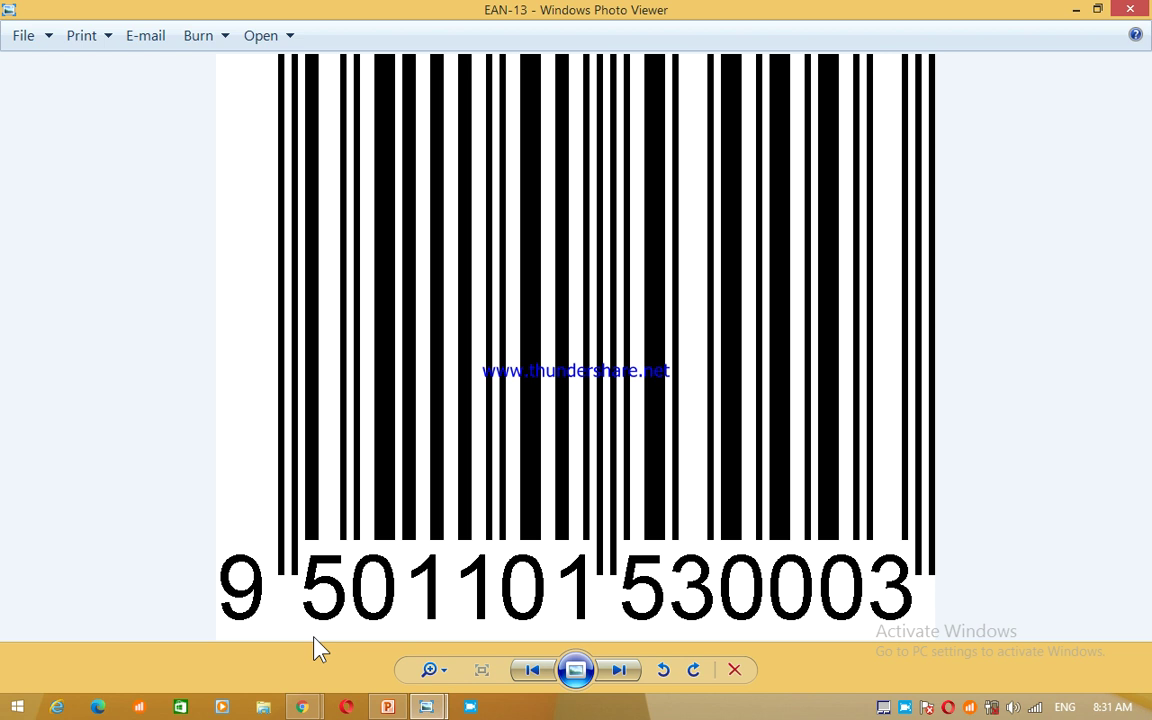
{"action": "mouse_move", "coordinate": [301, 705]}
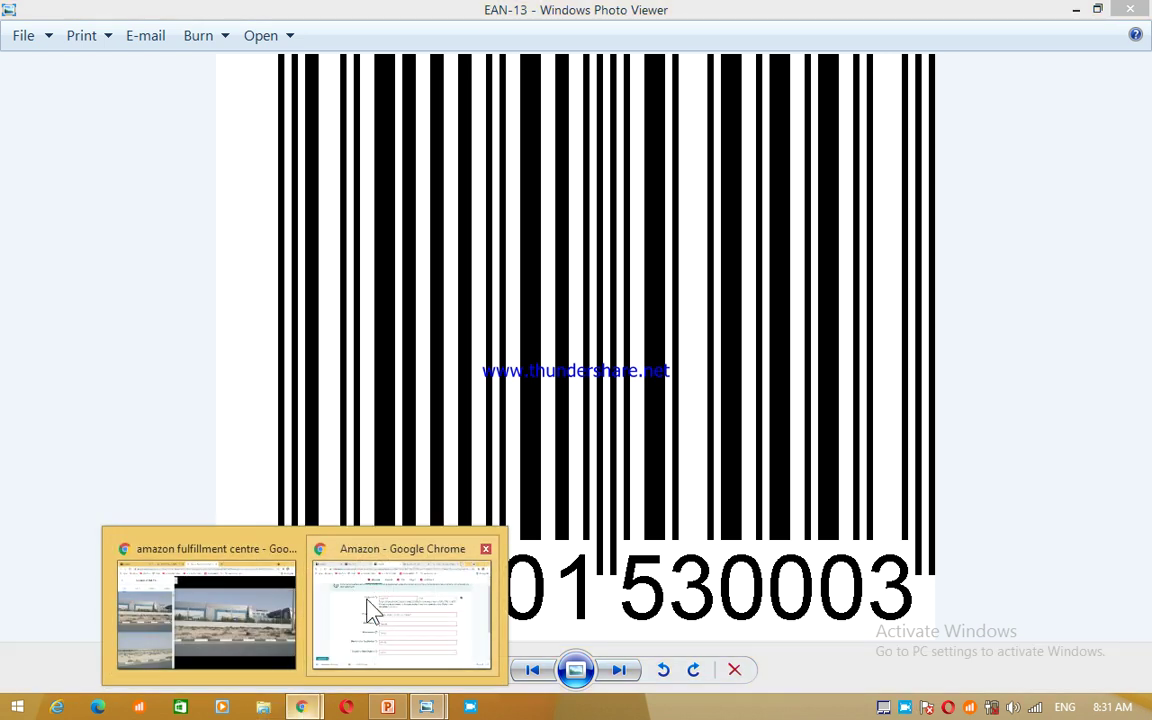
{"action": "left_click", "coordinate": [403, 607]}
Examine the barcode packages and their prices on the Barcodes Mania homepage
{"action": "left_click", "coordinate": [727, 14]}
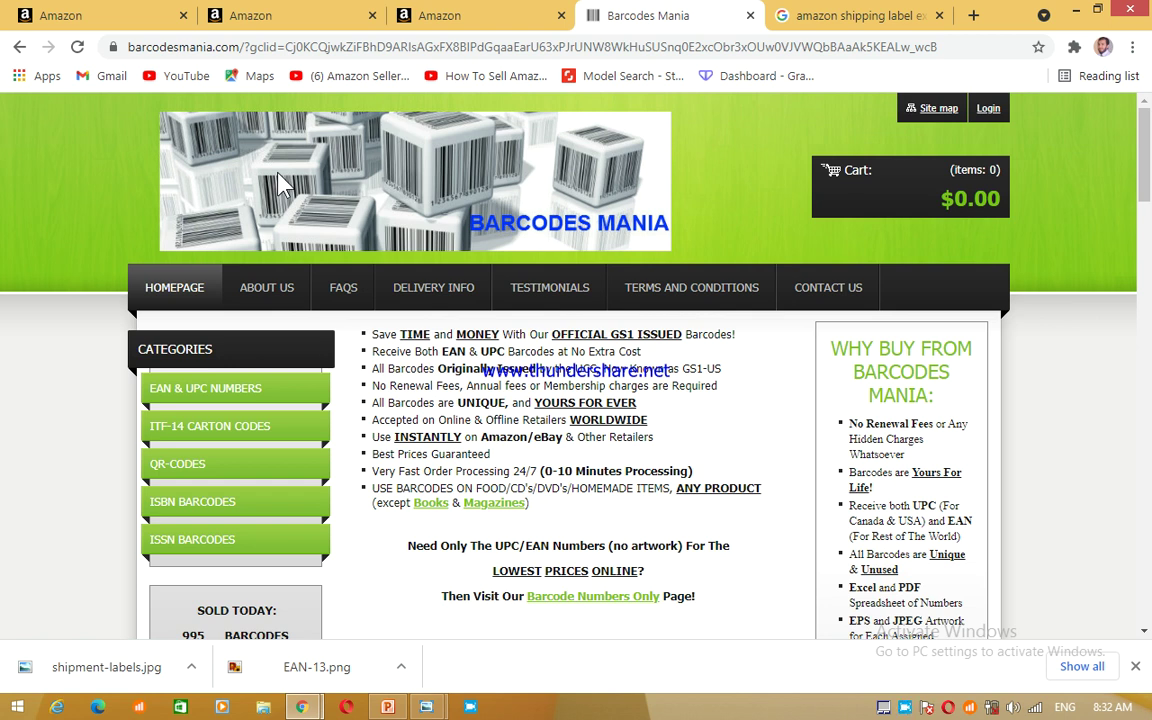
{"action": "left_click_drag", "start_coordinate": [1148, 203], "coordinate": [1148, 323]}
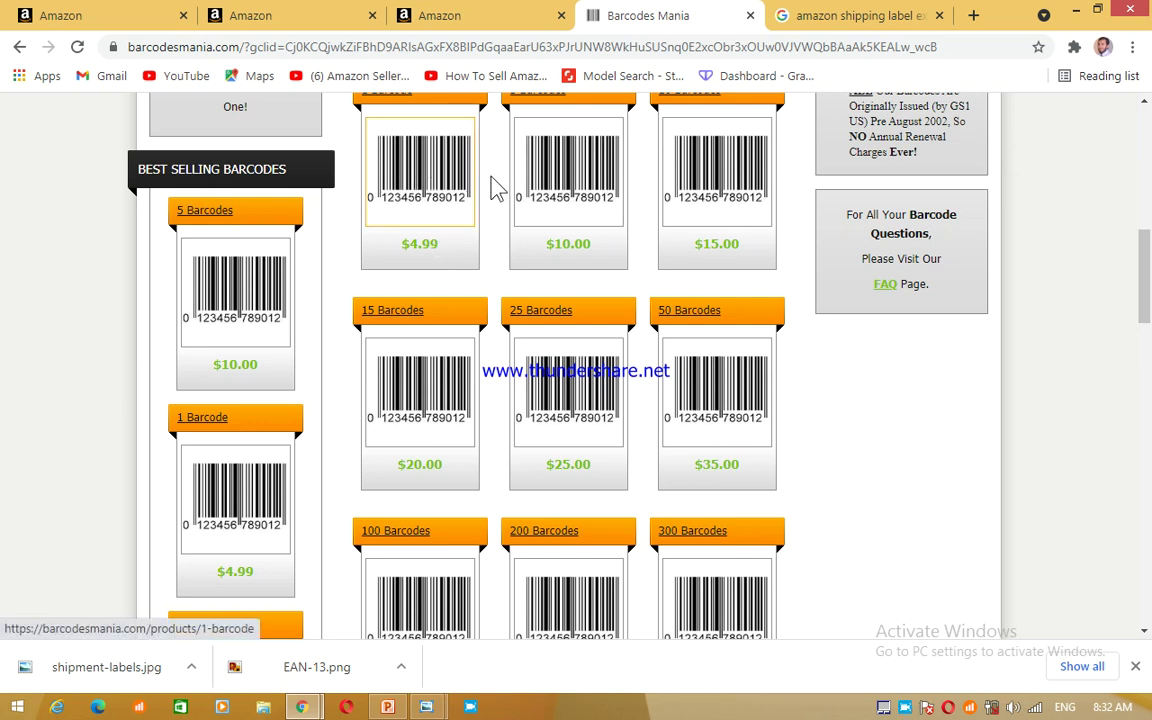
{"action": "scroll", "coordinate": [998, 226], "scroll_direction": "up", "scroll_amount": 1}
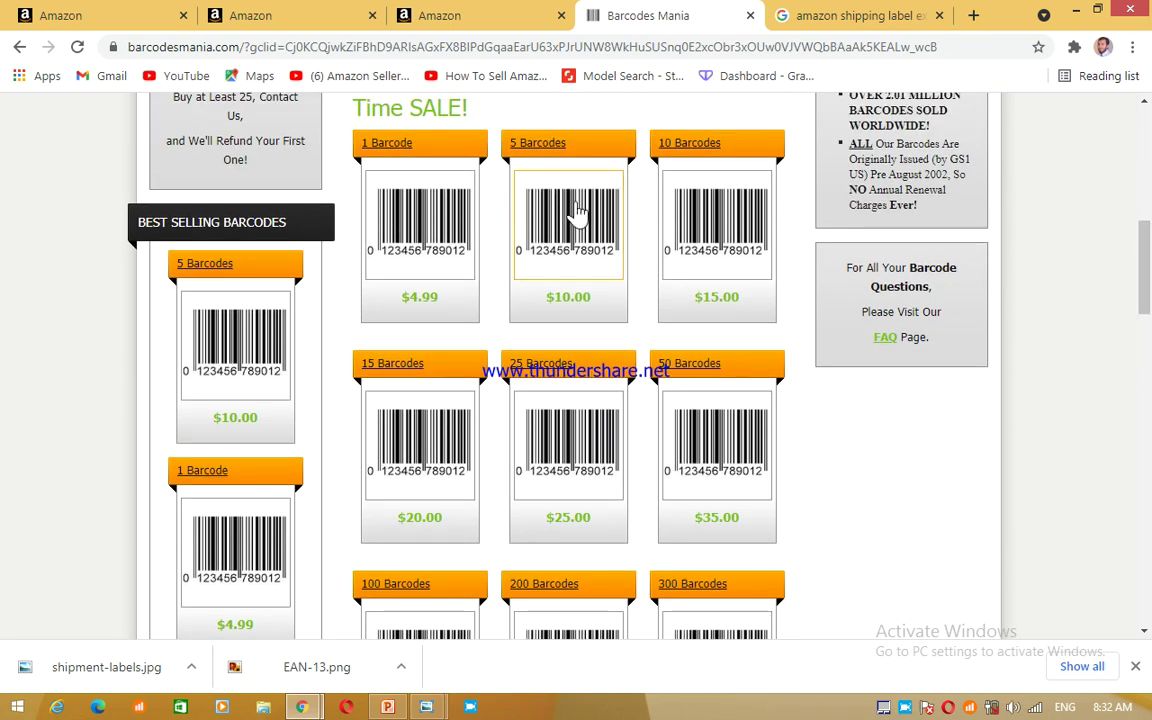
{"action": "mouse_move", "coordinate": [1148, 282]}
{"action": "left_mouse_down"}
{"action": "mouse_move", "coordinate": [1148, 335]}
{"action": "mouse_move", "coordinate": [1148, 270]}
{"action": "left_mouse_up"}
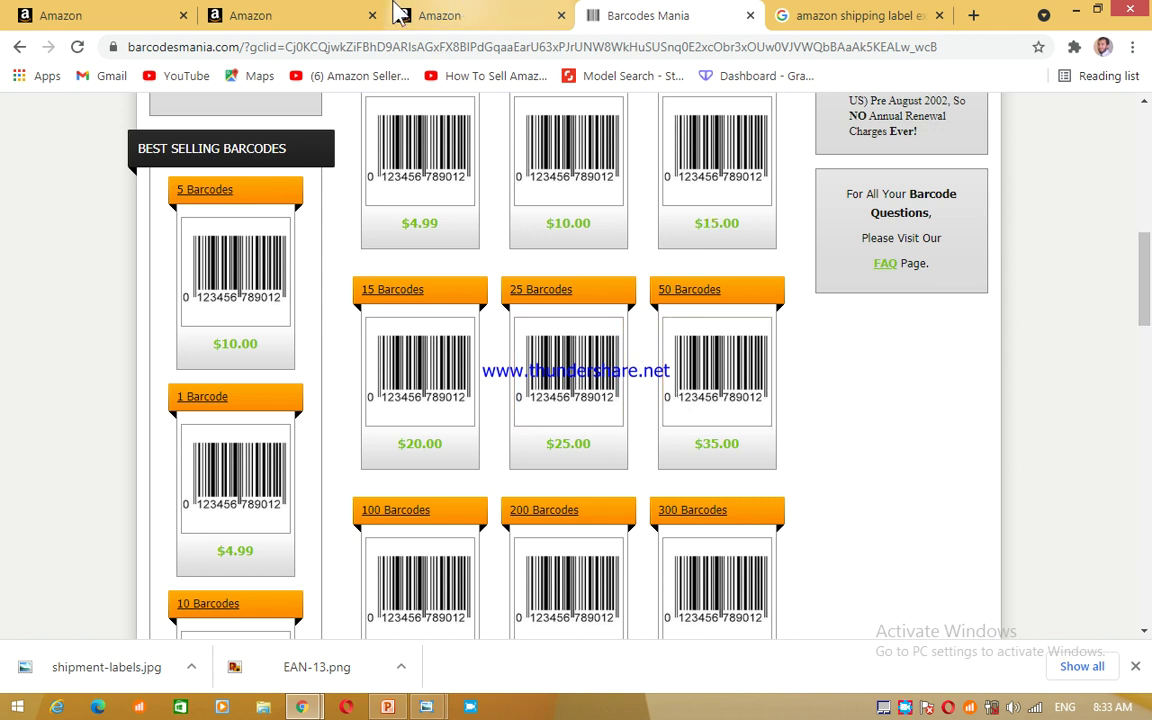
Return to the listing form's Product ID field, checking the Barcodes Mania packages once more in between
{"action": "left_click", "coordinate": [288, 14]}
{"action": "left_click", "coordinate": [432, 14]}
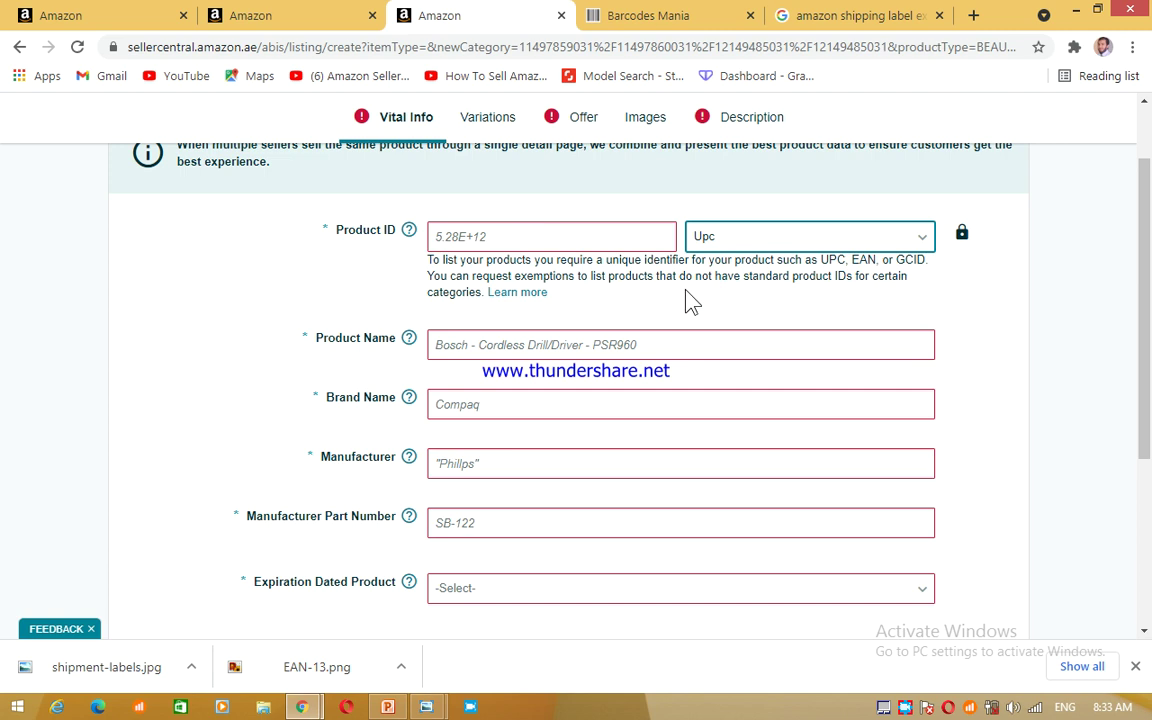
{"action": "left_click", "coordinate": [545, 239]}
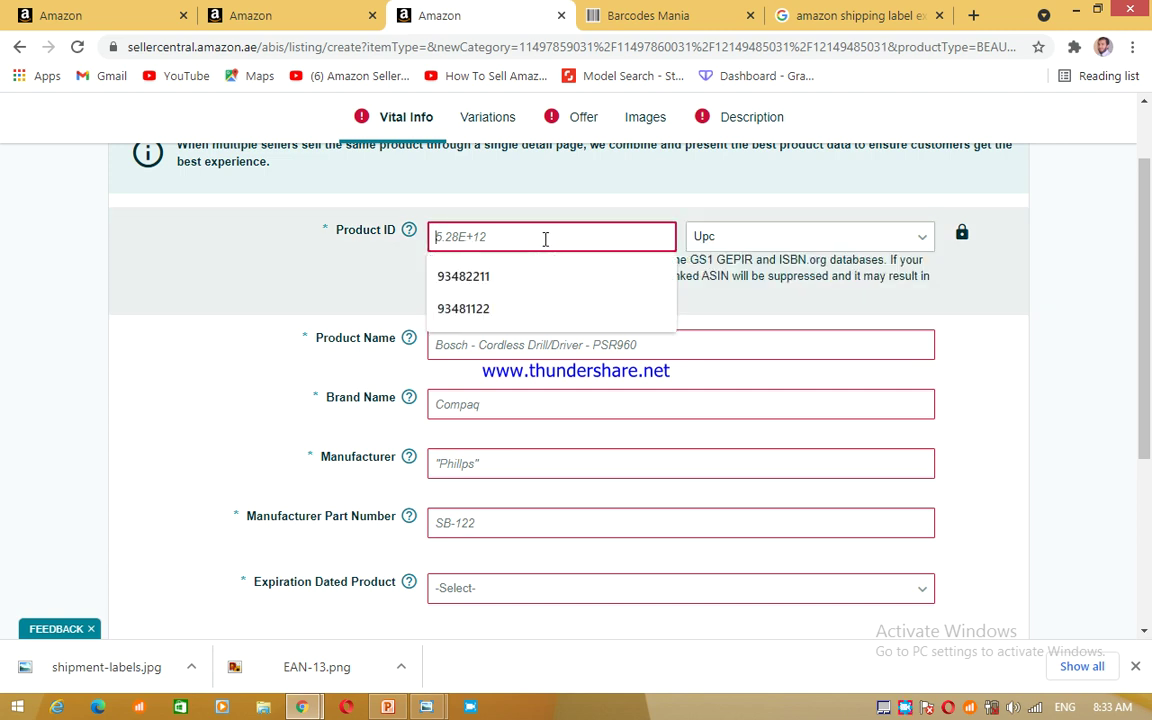
{"action": "left_click", "coordinate": [630, 14]}
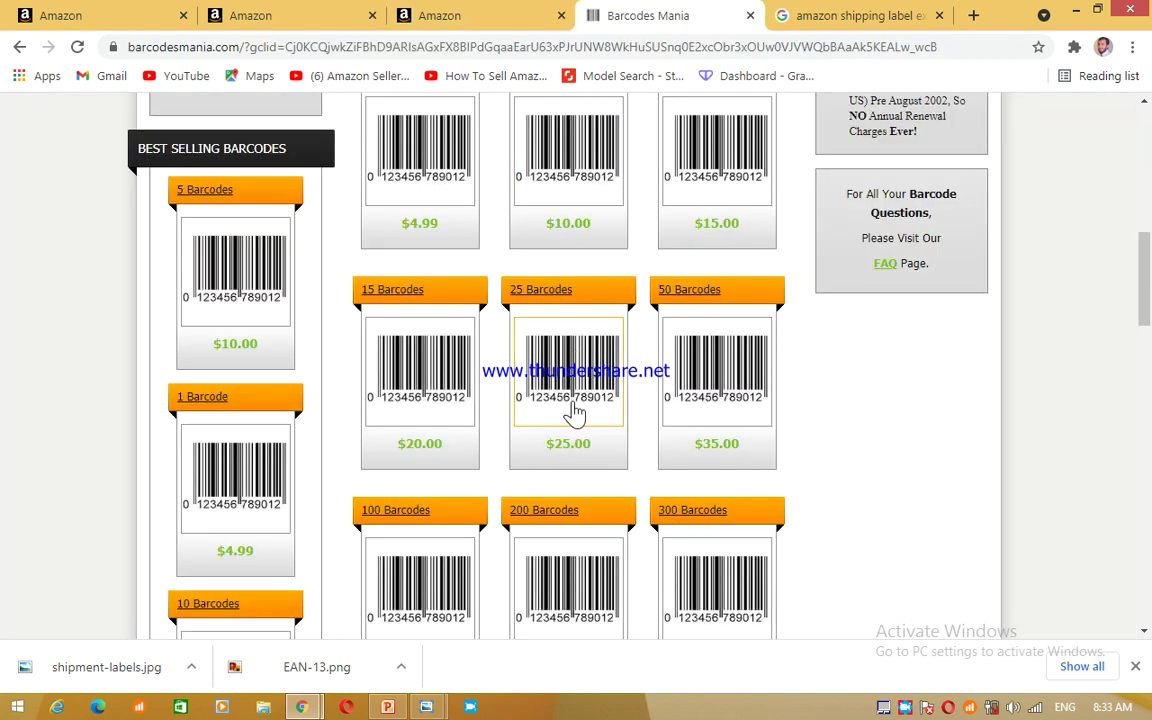
{"action": "left_click", "coordinate": [463, 14]}
{"action": "left_click", "coordinate": [533, 240]}
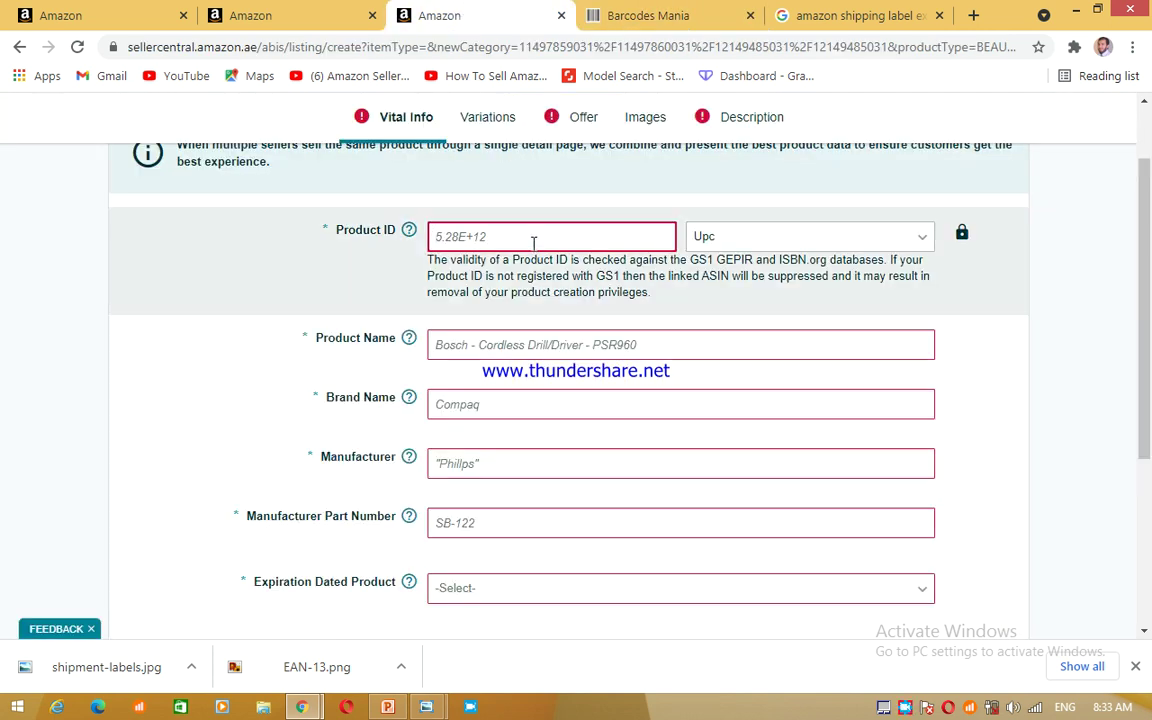
Load amazon.ae in the first browser tab, in place of the Seller Central home page, while working on the listing's Product Name
{"action": "left_click", "coordinate": [572, 341]}
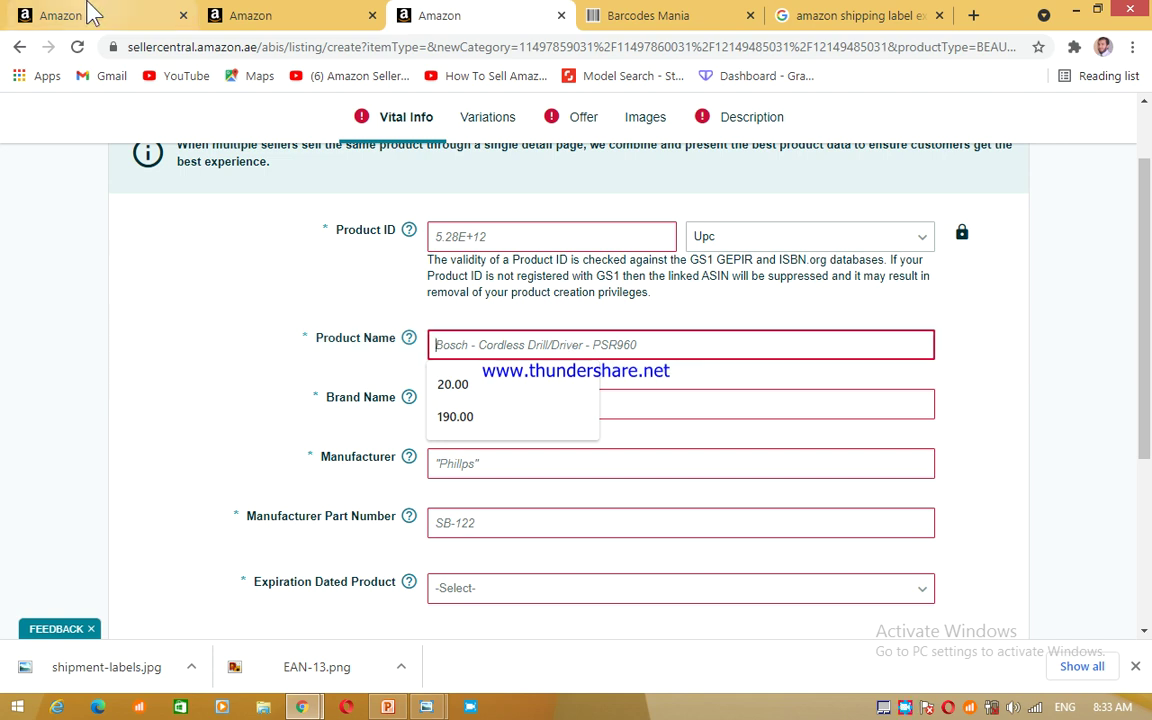
{"action": "left_click", "coordinate": [159, 24]}
{"action": "left_click", "coordinate": [297, 47]}
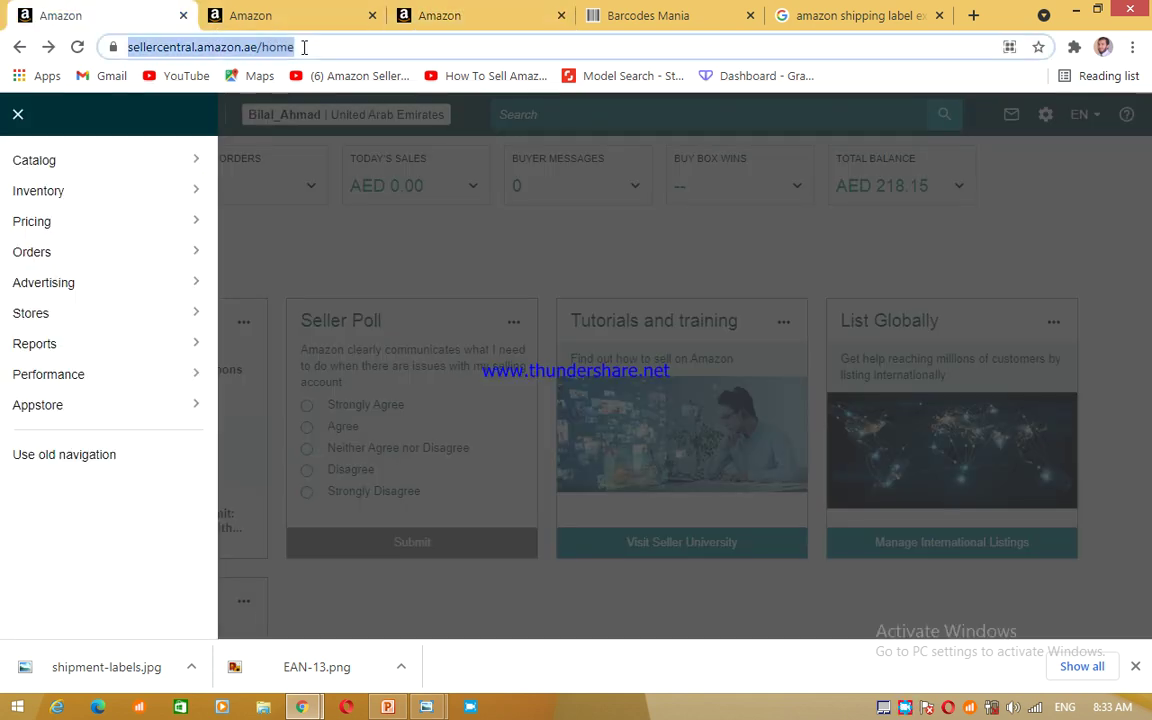
{"action": "type", "text": "amazon.ae"}
{"action": "key", "text": "Return"}
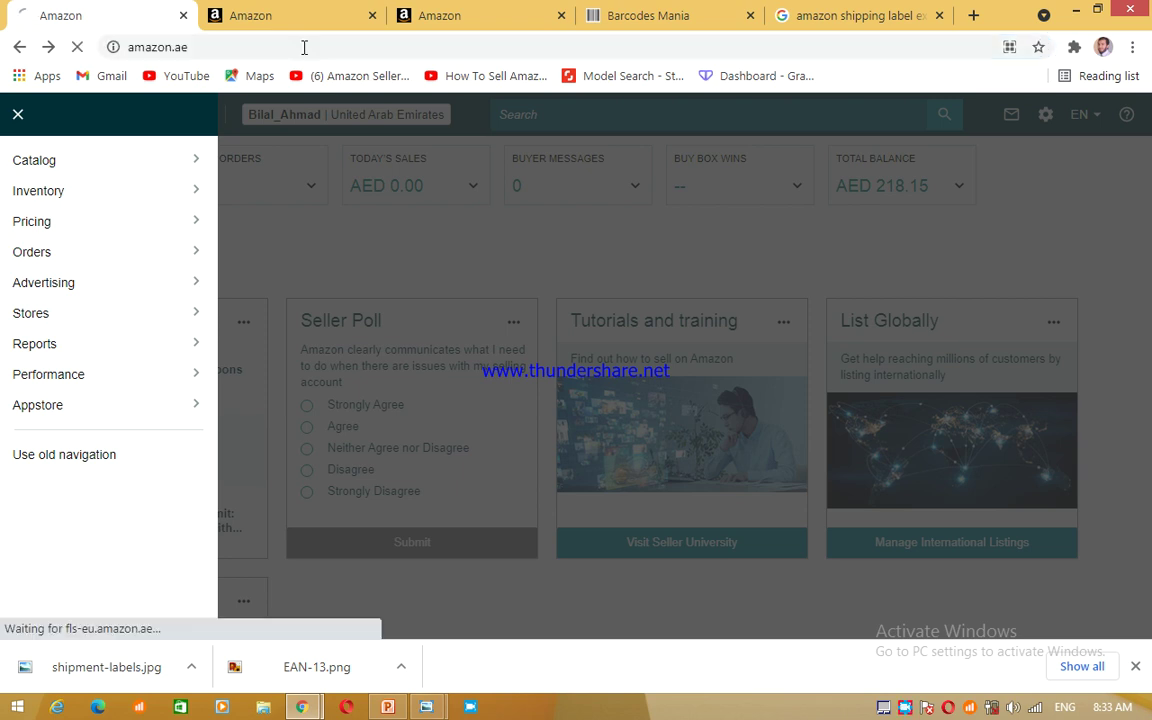
{"action": "left_click", "coordinate": [474, 15]}
{"action": "left_click", "coordinate": [557, 348]}
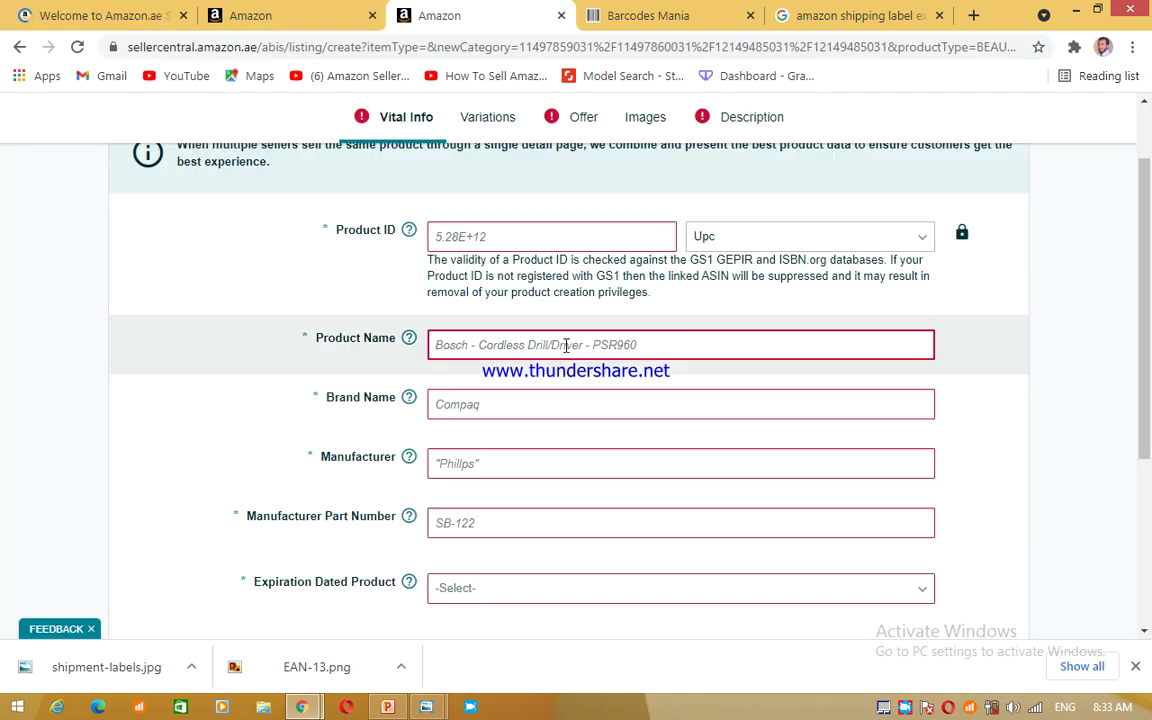
{"action": "left_click", "coordinate": [124, 10]}
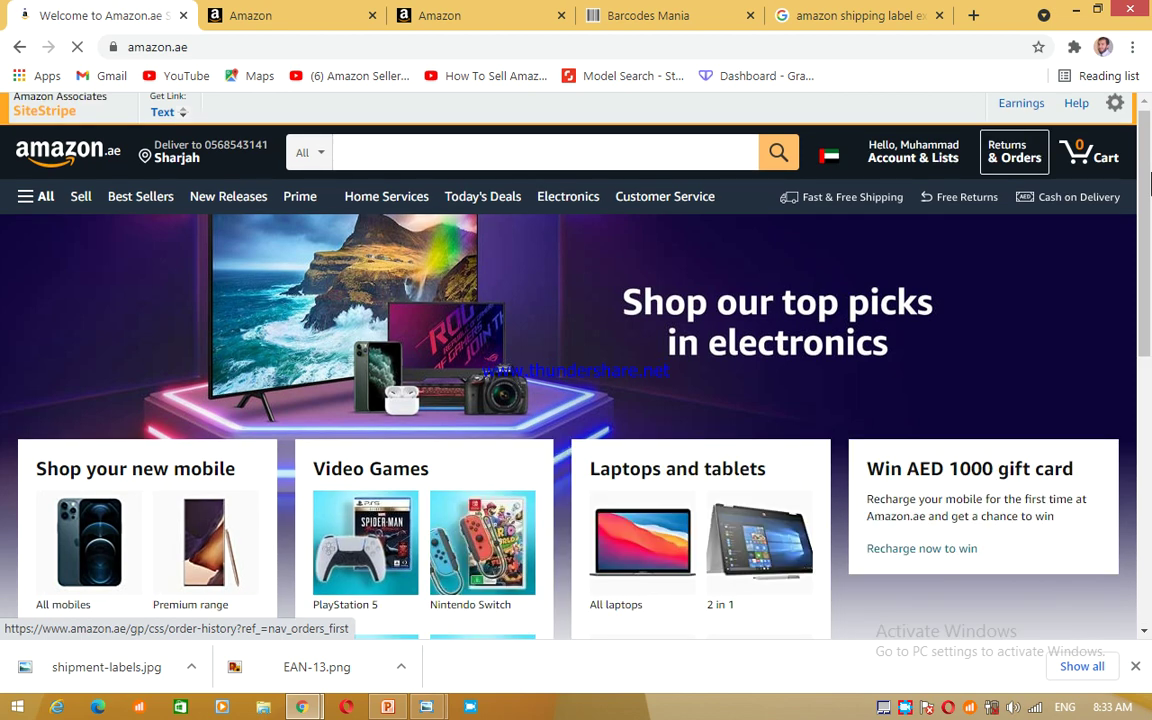
Browse the amazon.ae homepage deals, open the Quality furniture category, and return to the product listing form
{"action": "left_click_drag", "start_coordinate": [1146, 155], "coordinate": [1148, 342]}
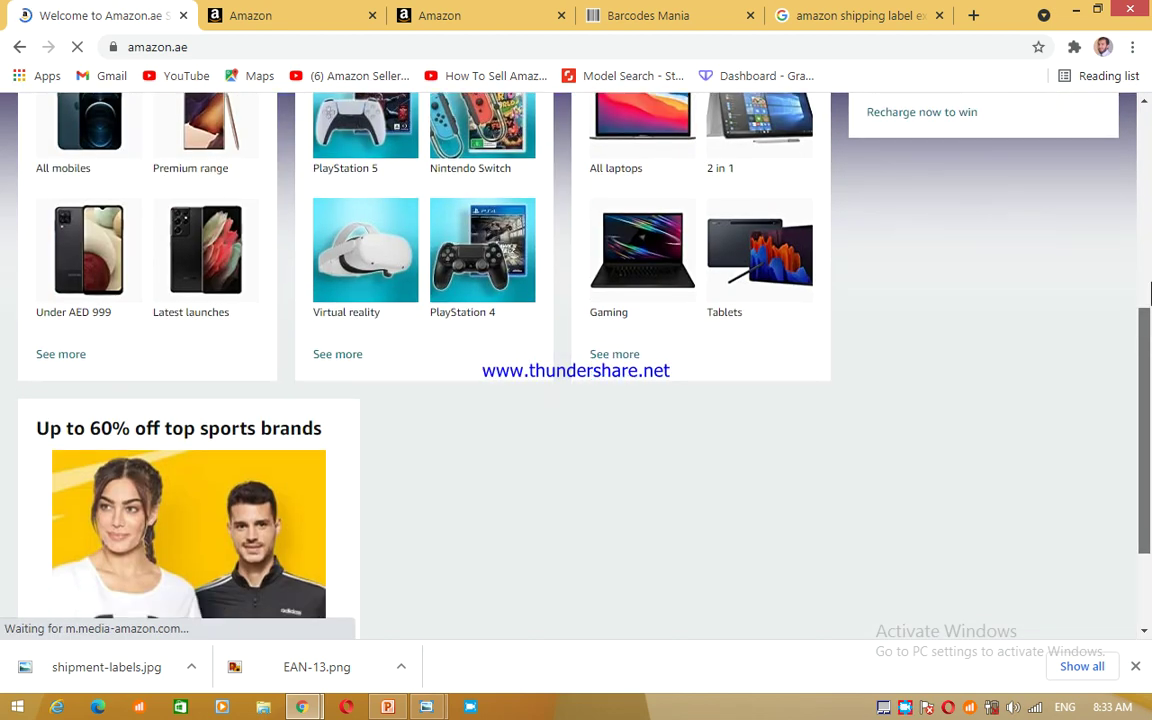
{"action": "scroll", "coordinate": [1148, 290], "scroll_direction": "down", "scroll_amount": 2}
{"action": "scroll", "coordinate": [1148, 290], "scroll_direction": "up", "scroll_amount": 5}
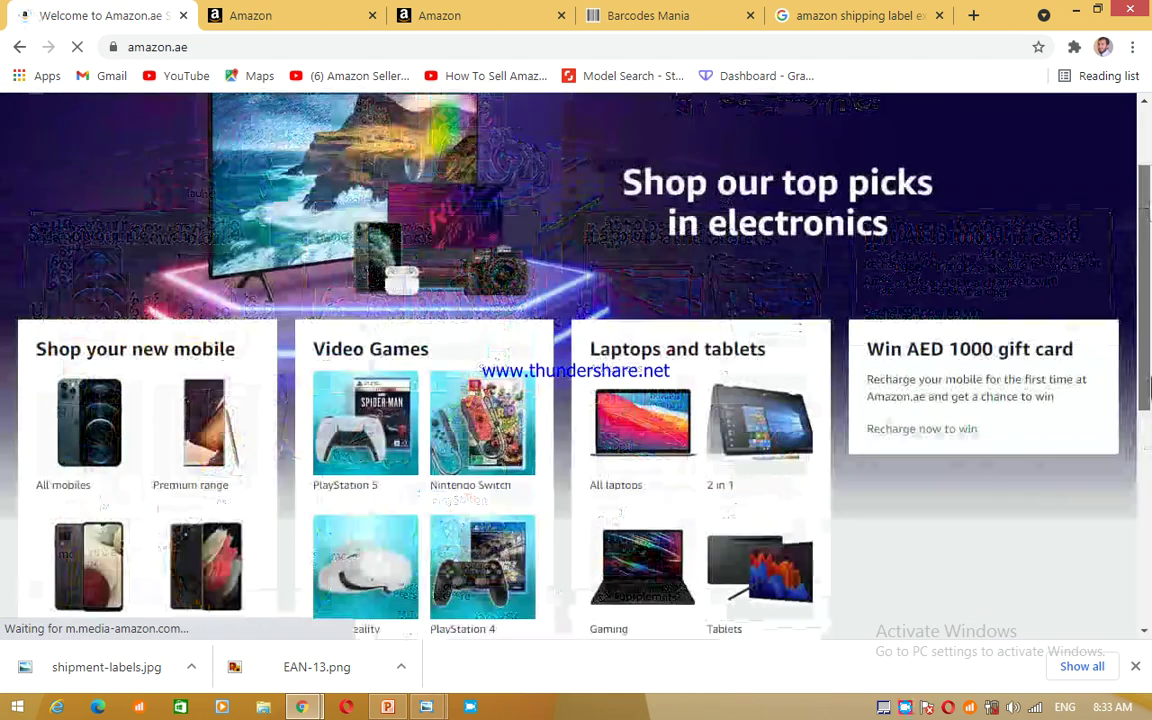
{"action": "scroll", "coordinate": [1148, 390], "scroll_direction": "down", "scroll_amount": 5}
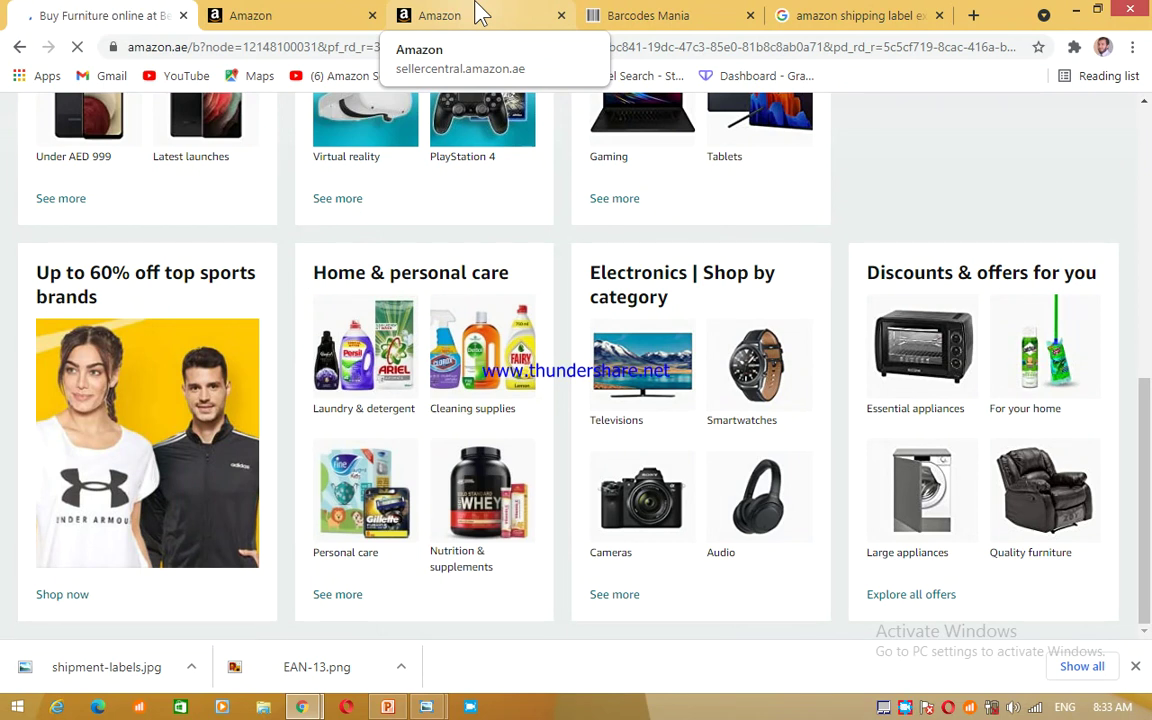
{"action": "left_click", "coordinate": [478, 14]}
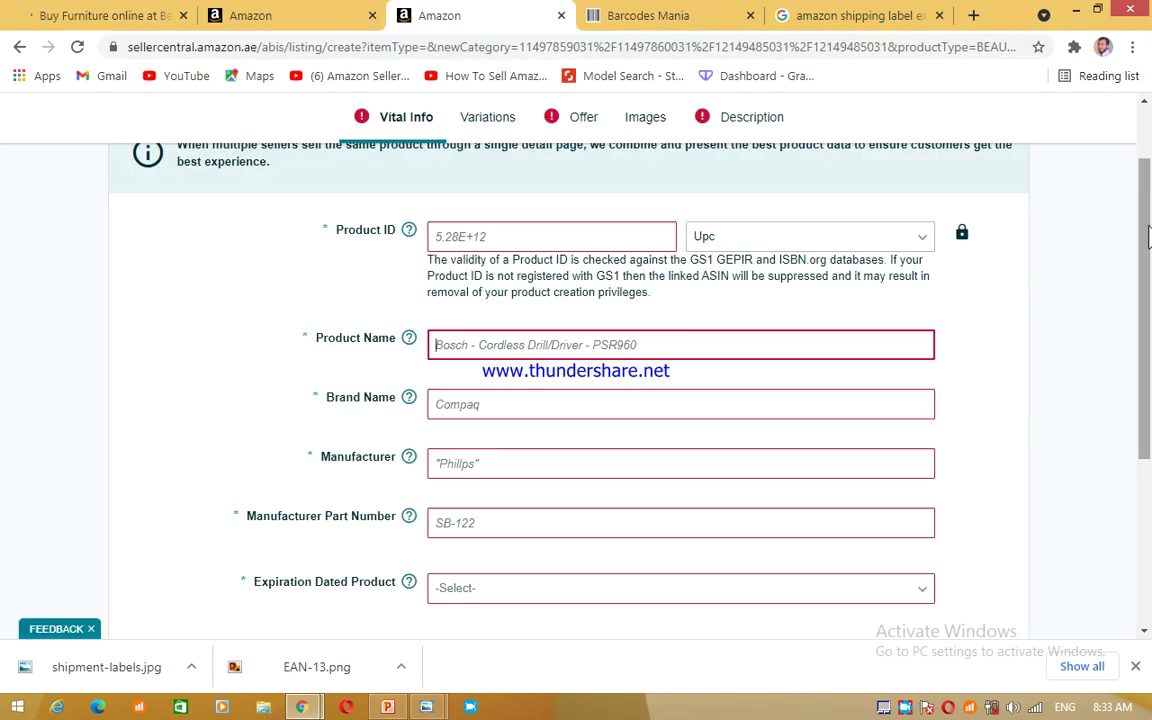
Examine the required Vital Info fields, including Manufacturer Part Number and Expiration Dated Product, checking the amazon.ae Furniture page in between
{"action": "scroll", "coordinate": [604, 333], "scroll_direction": "down", "scroll_amount": 1}
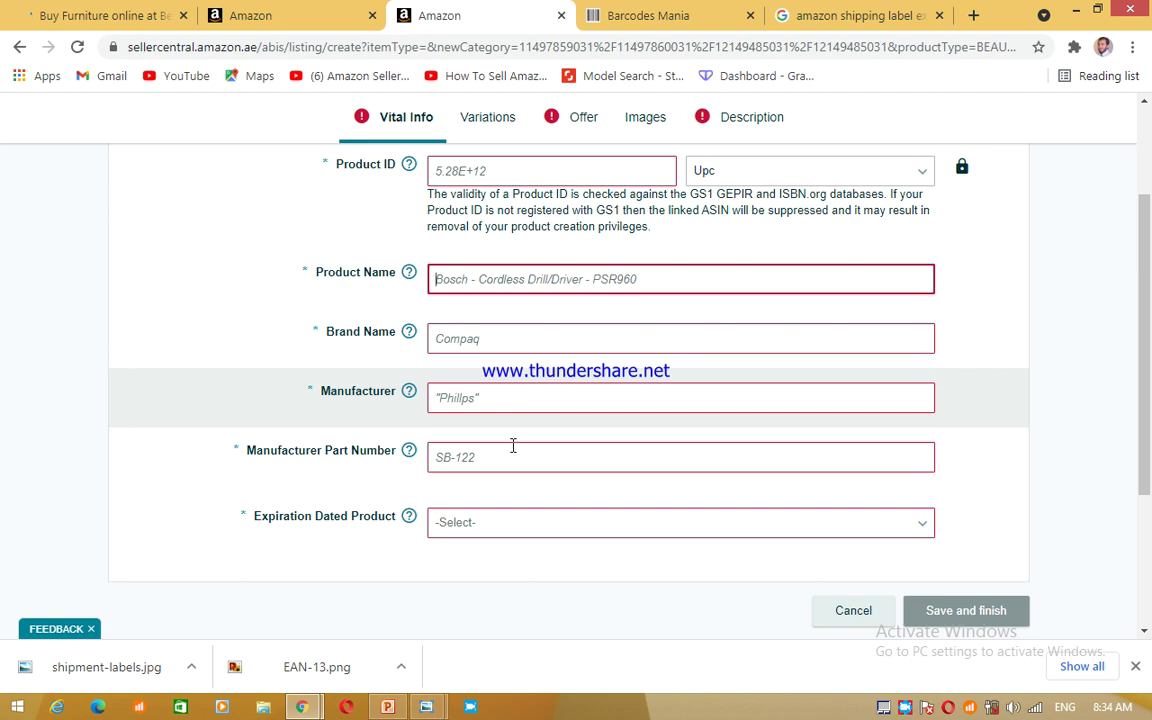
{"action": "left_click", "coordinate": [513, 445]}
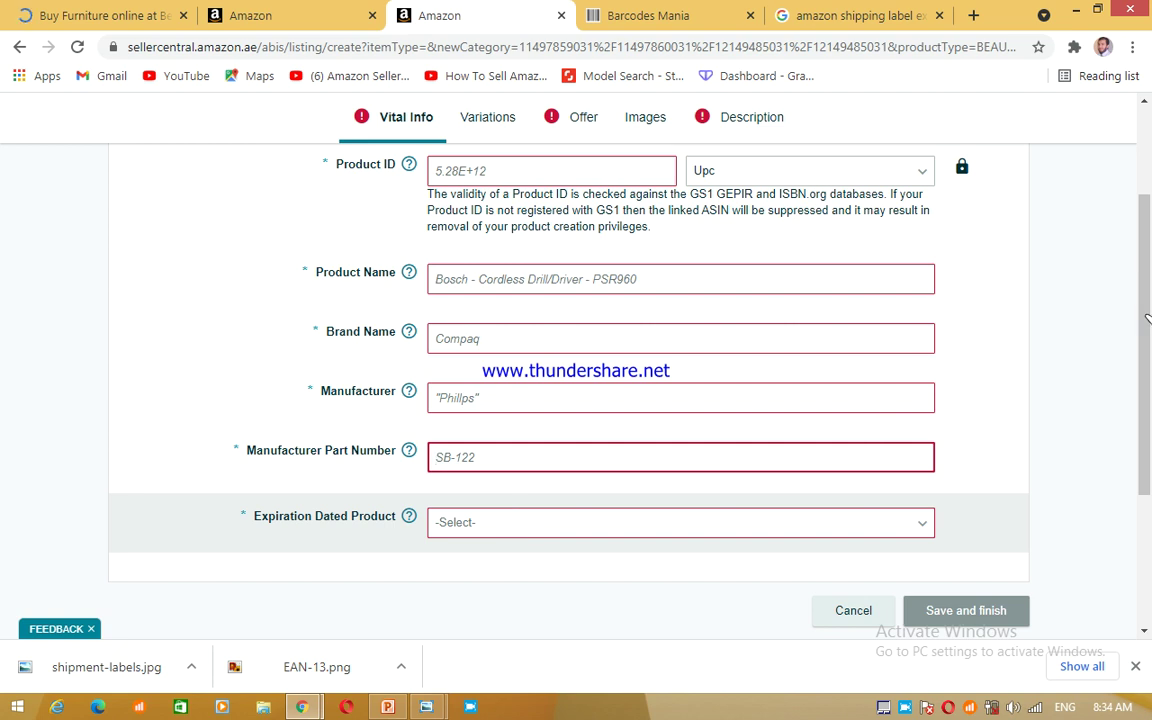
{"action": "scroll", "coordinate": [1147, 318], "scroll_direction": "up", "scroll_amount": 2}
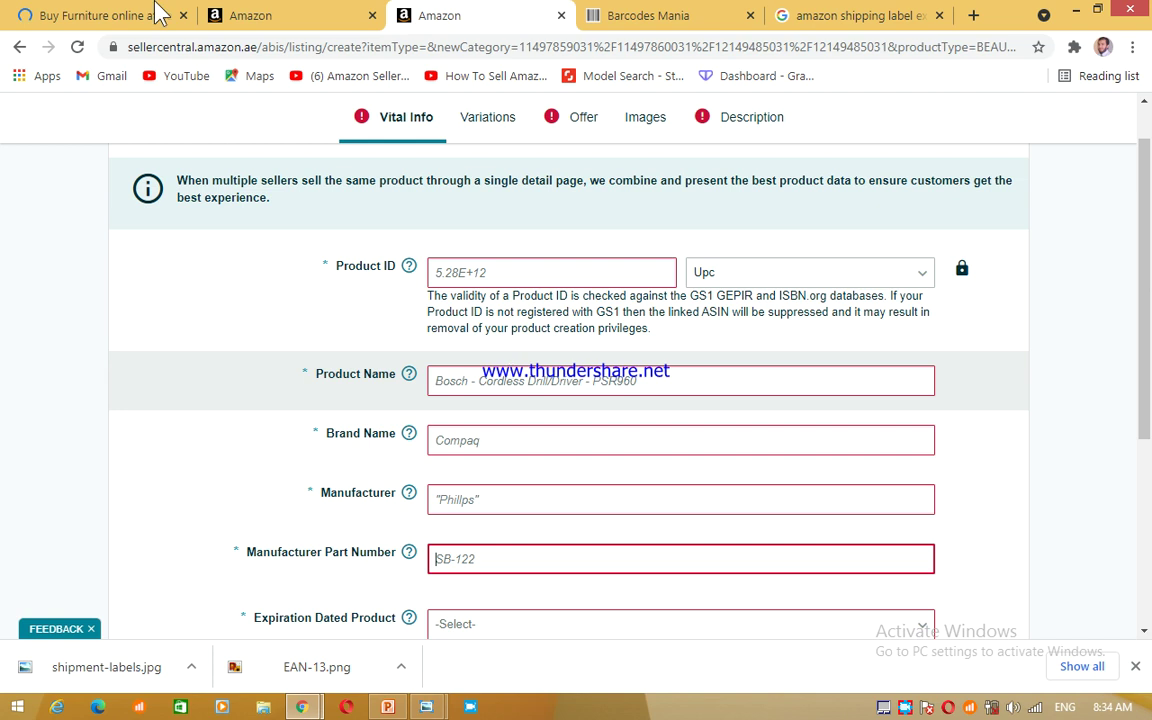
{"action": "left_click", "coordinate": [118, 14]}
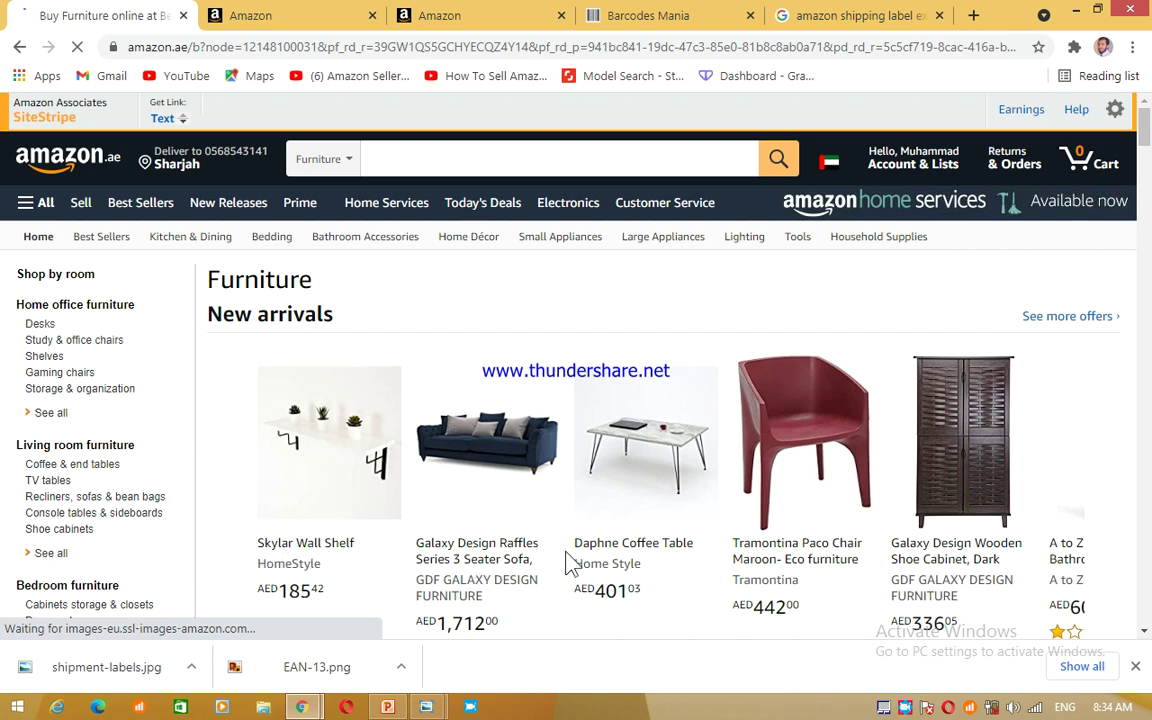
{"action": "left_click", "coordinate": [470, 14]}
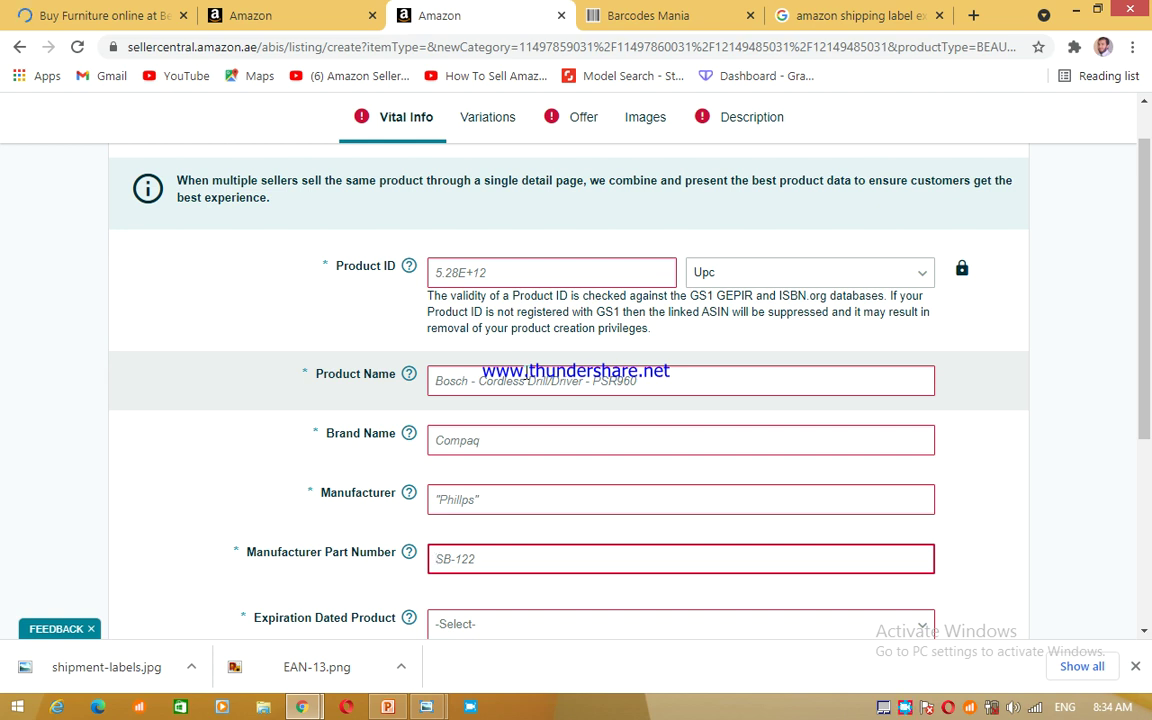
{"action": "left_click_drag", "start_coordinate": [1148, 302], "coordinate": [1146, 340]}
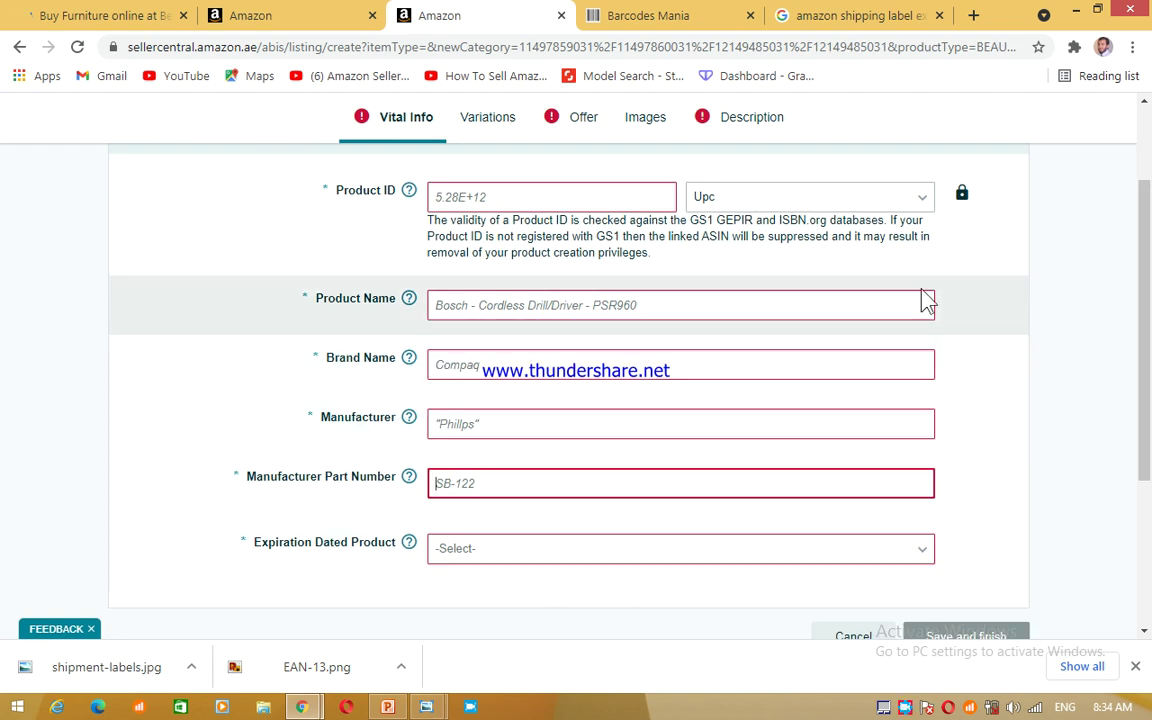
{"action": "mouse_move", "coordinate": [1150, 303]}
{"action": "left_mouse_down"}
{"action": "mouse_move", "coordinate": [1150, 280]}
{"action": "mouse_move", "coordinate": [1150, 299]}
{"action": "left_mouse_up"}
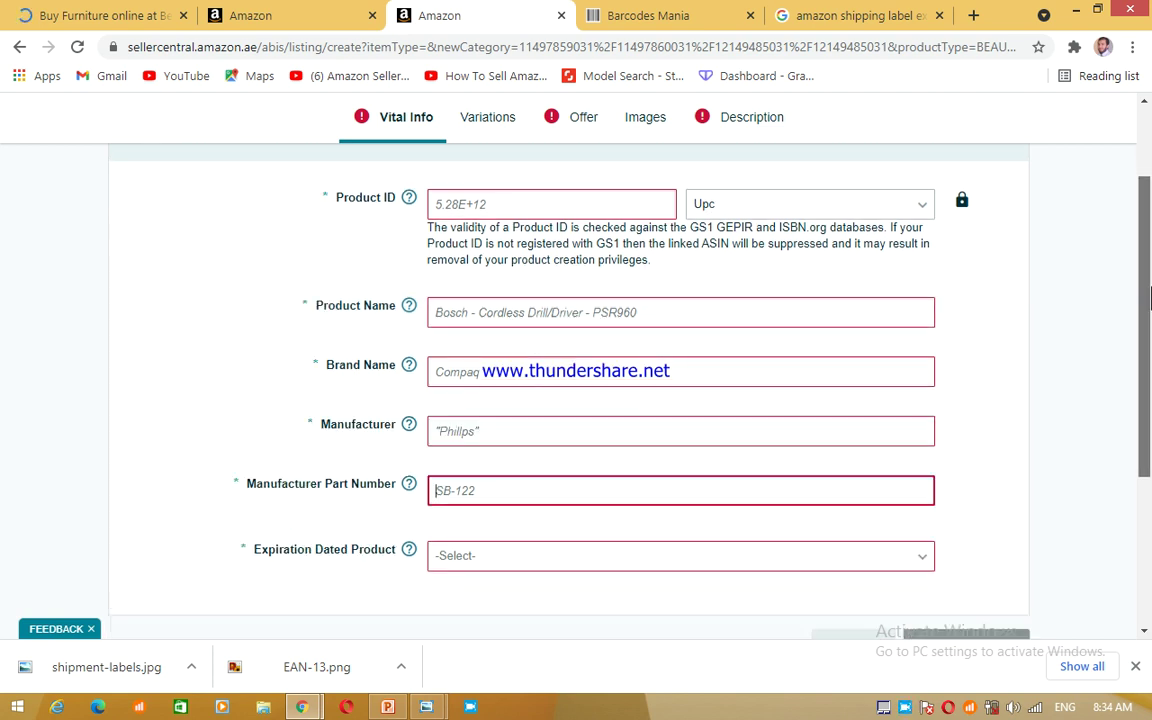
Set the listing's Variations theme to color
{"action": "left_click", "coordinate": [486, 122]}
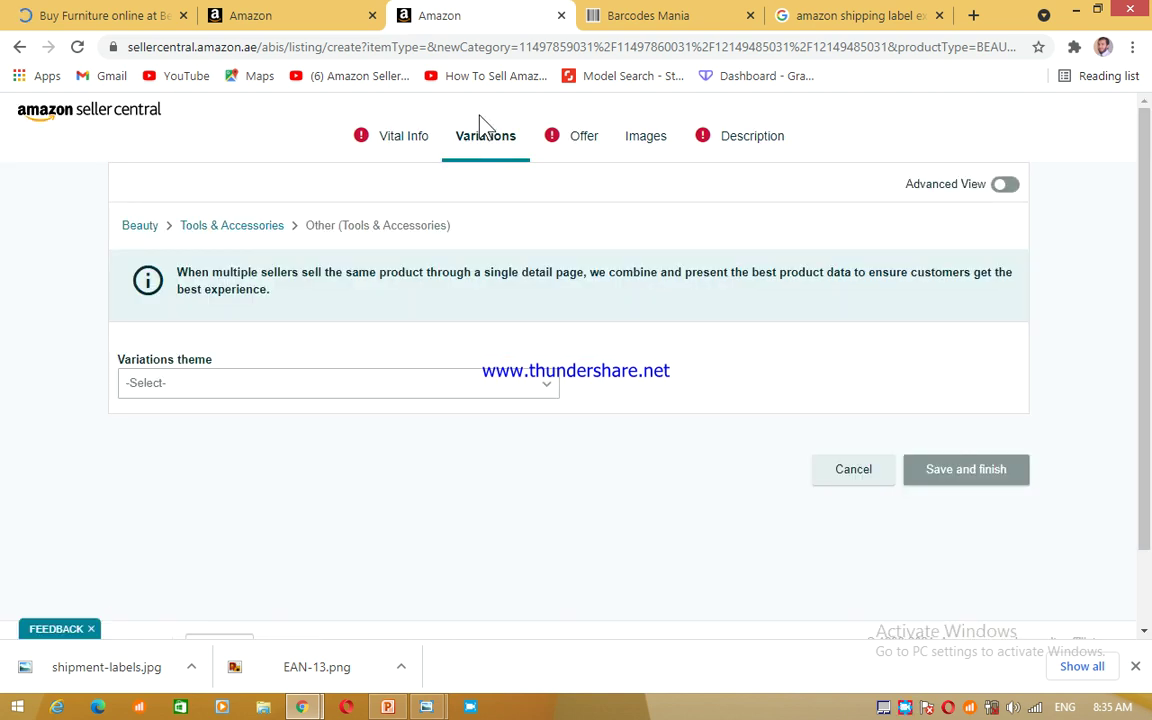
{"action": "left_click", "coordinate": [545, 389]}
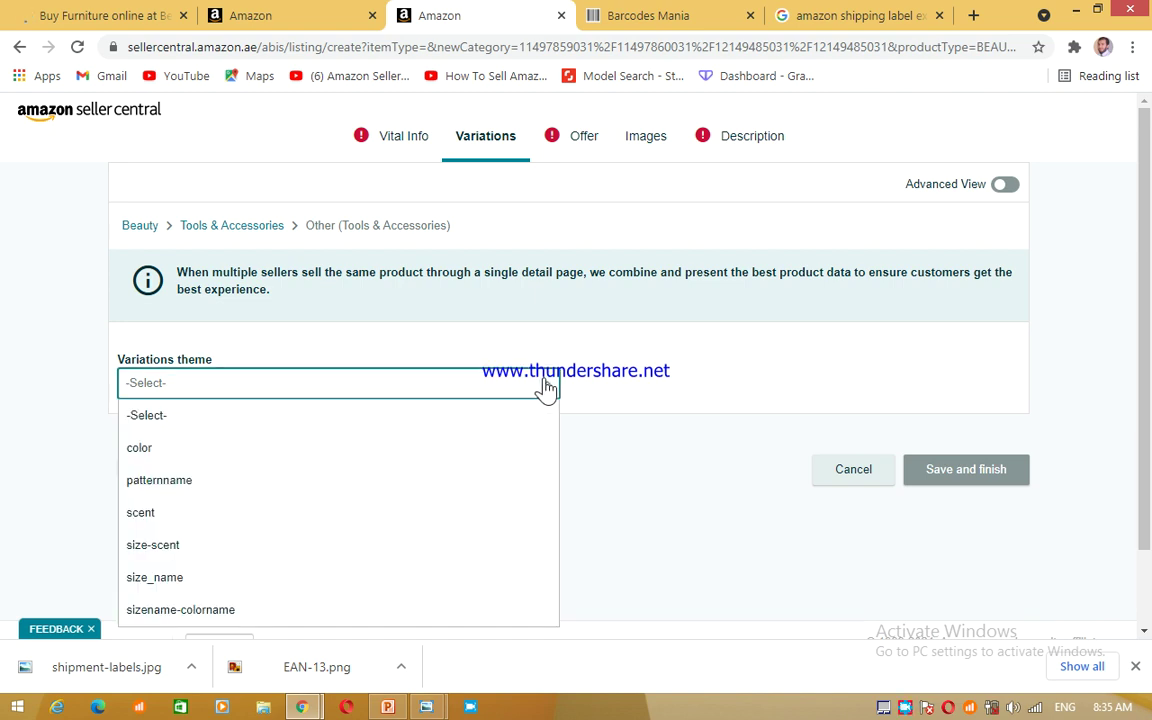
{"action": "key", "text": "Down"}
{"action": "key", "text": "Down"}
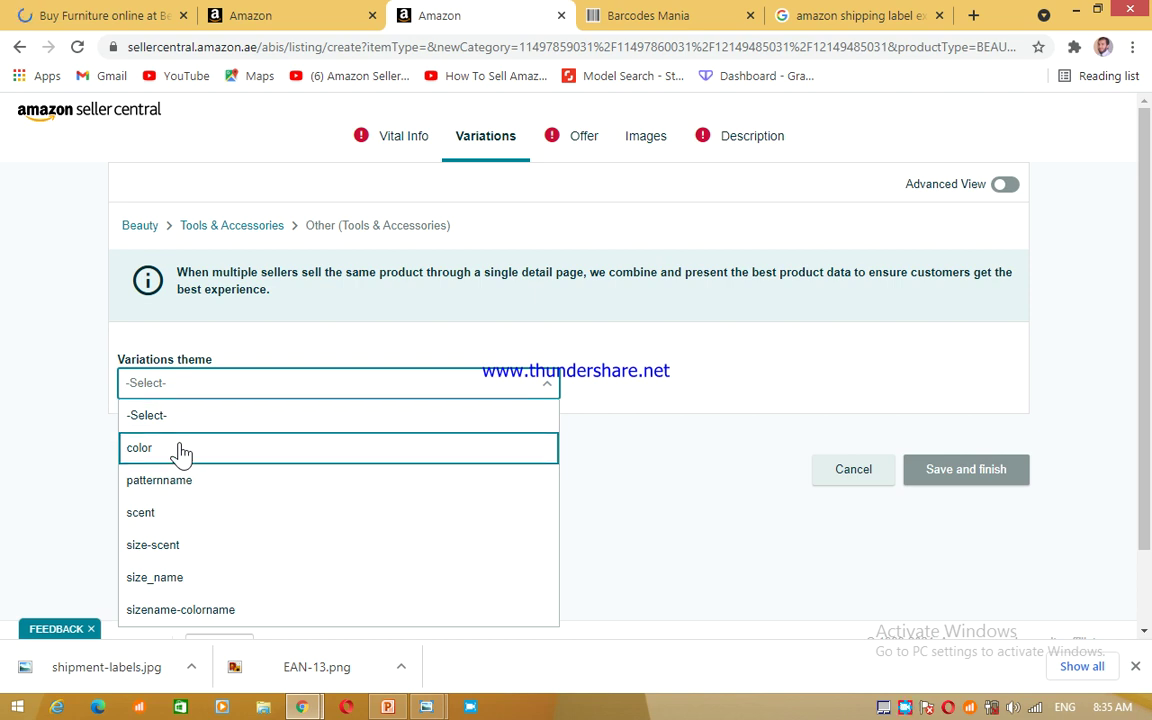
{"action": "left_click", "coordinate": [180, 450]}
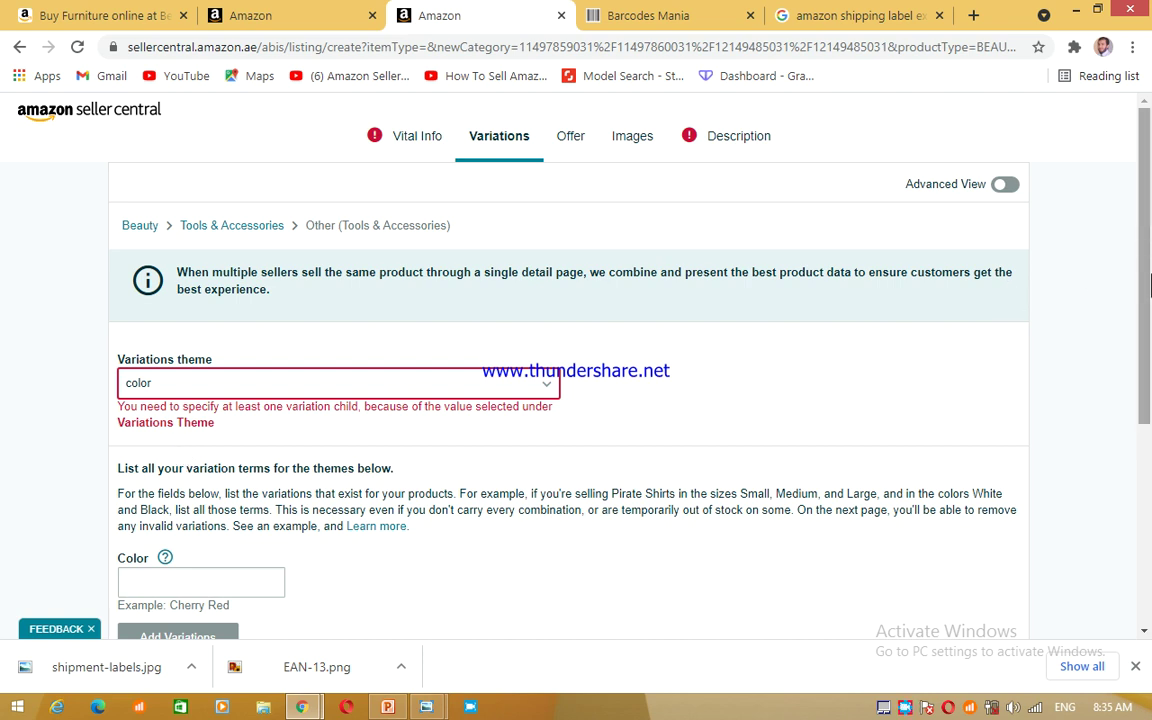
Add two color variations to the listing: red and black
{"action": "scroll", "coordinate": [287, 497], "scroll_direction": "down", "scroll_amount": 2}
{"action": "left_click", "coordinate": [232, 439]}
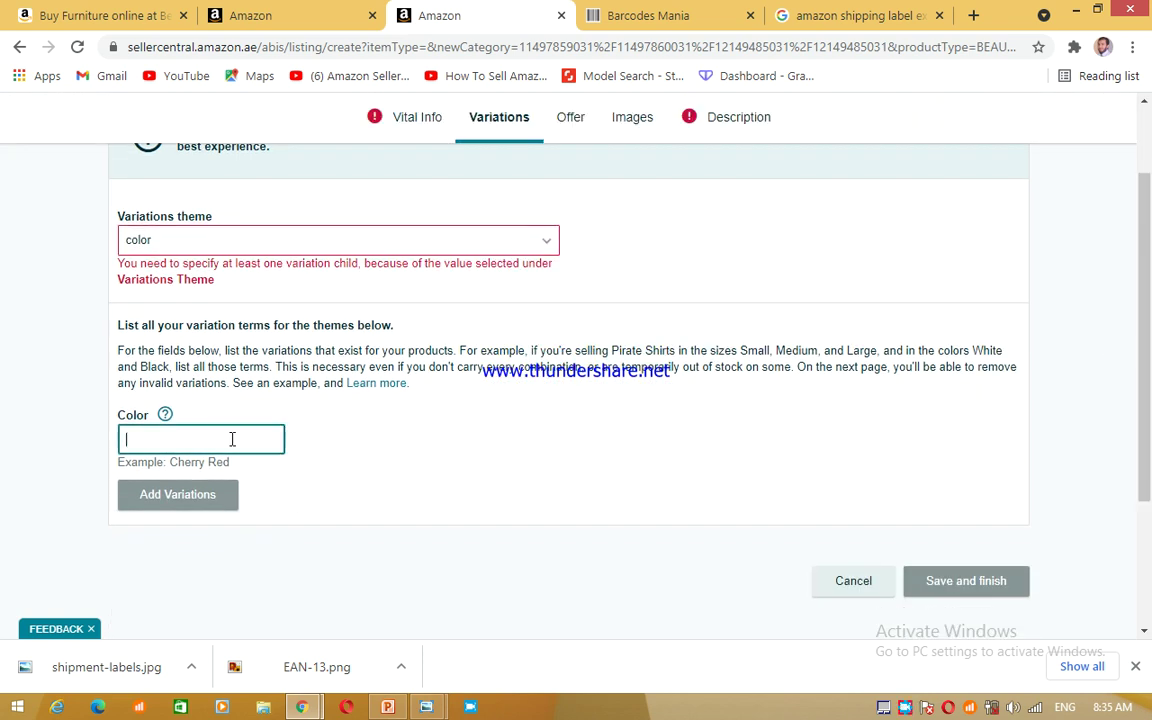
{"action": "type", "text": "red"}
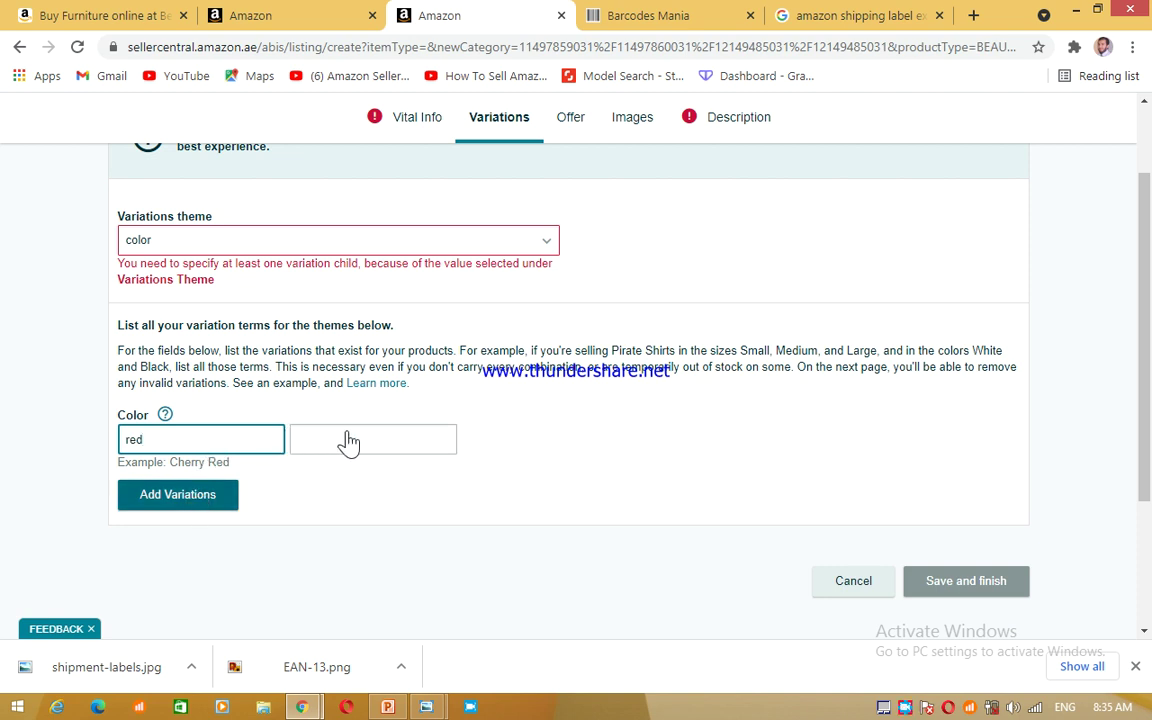
{"action": "key", "text": "Return"}
{"action": "left_click", "coordinate": [212, 403]}
{"action": "type", "text": "black"}
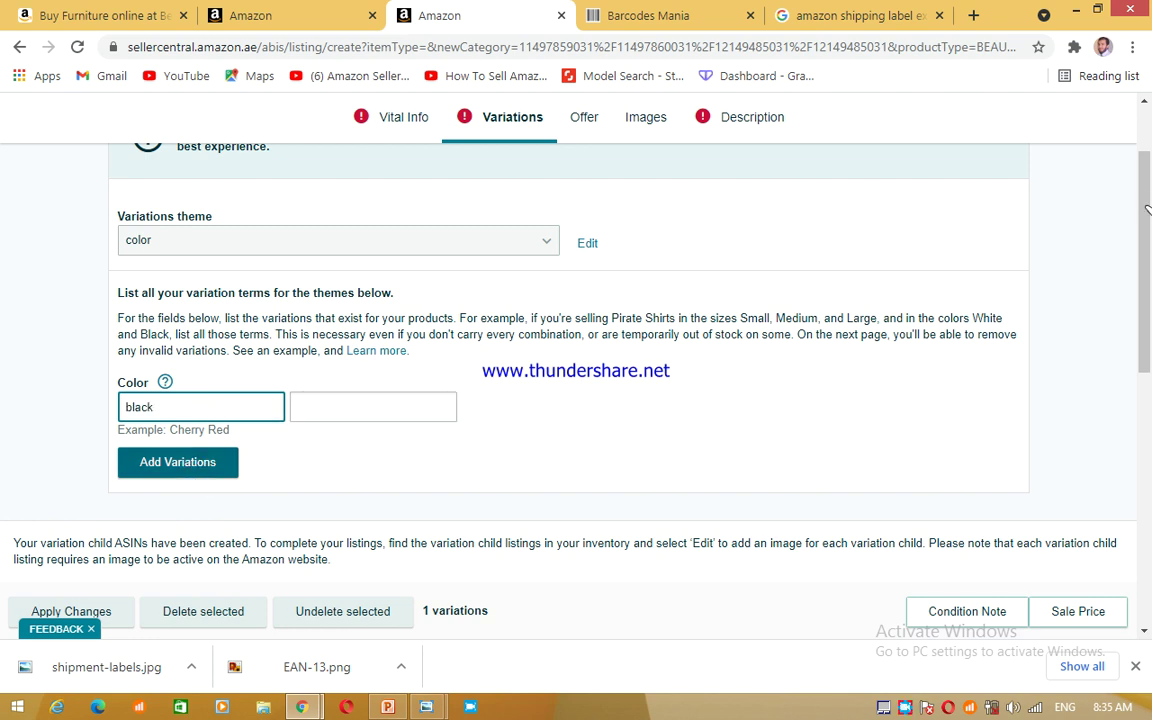
{"action": "key", "text": "Return"}
Examine the fields of the red and black variation rows, including the Condition options for red
{"action": "left_click_drag", "start_coordinate": [1148, 252], "coordinate": [1148, 378]}
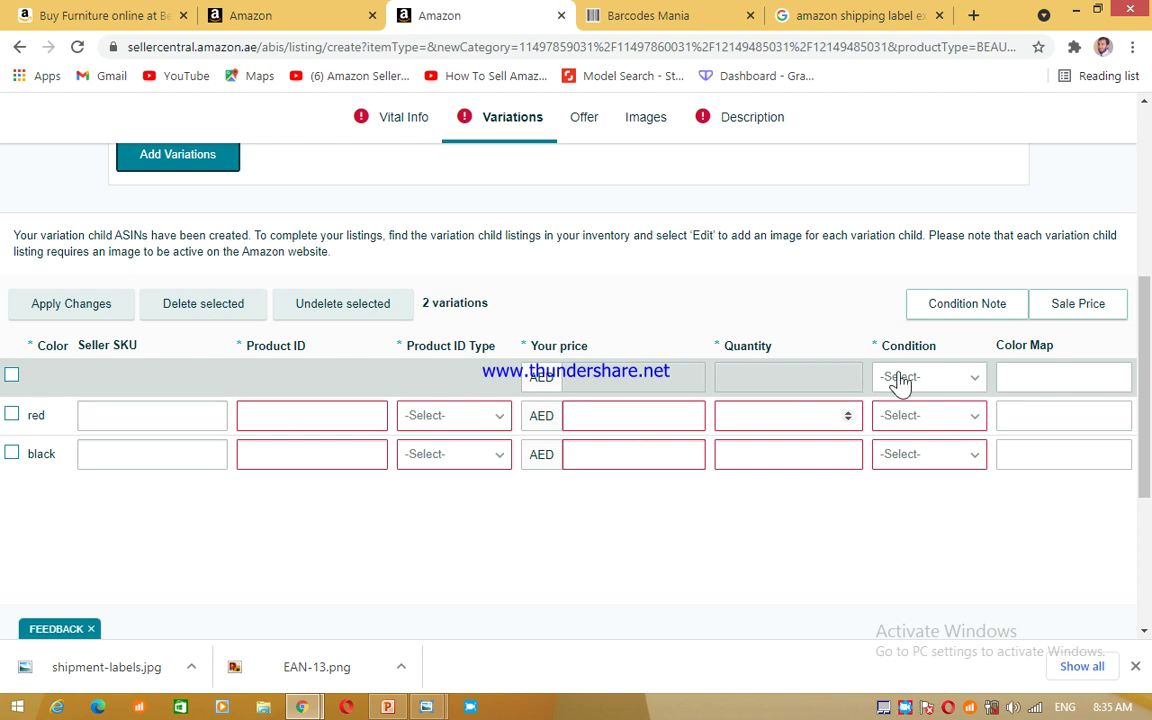
{"action": "left_click", "coordinate": [974, 416]}
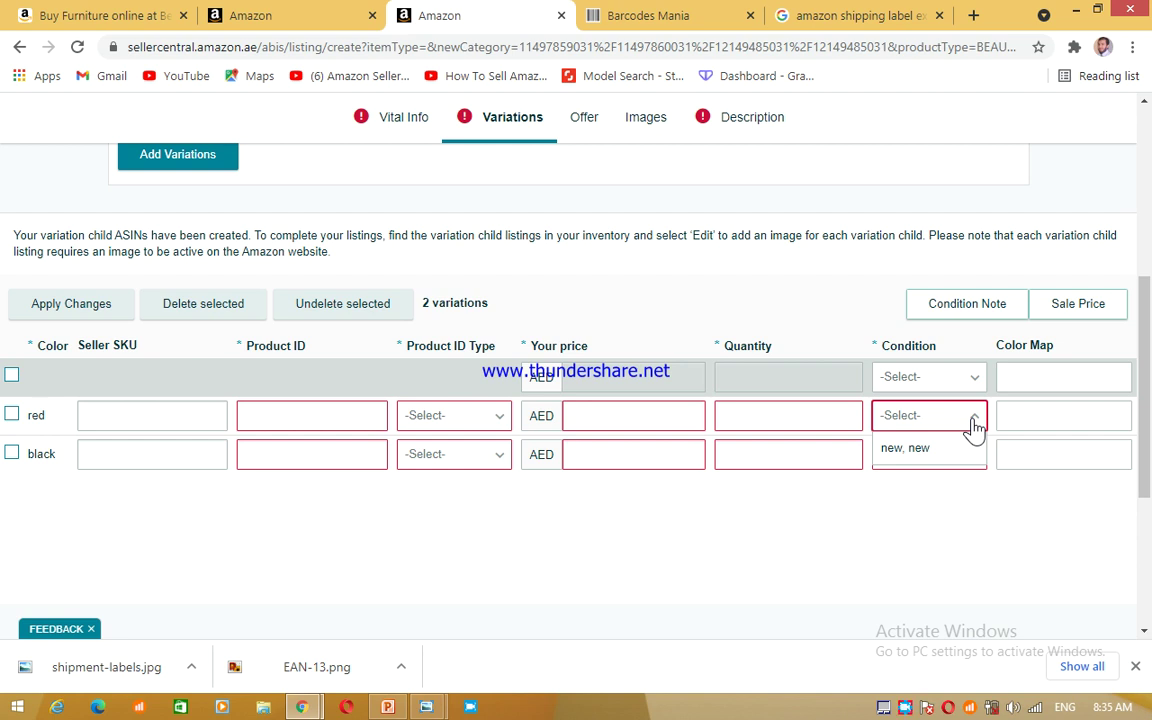
{"action": "left_click", "coordinate": [974, 416]}
{"action": "left_click", "coordinate": [1055, 378]}
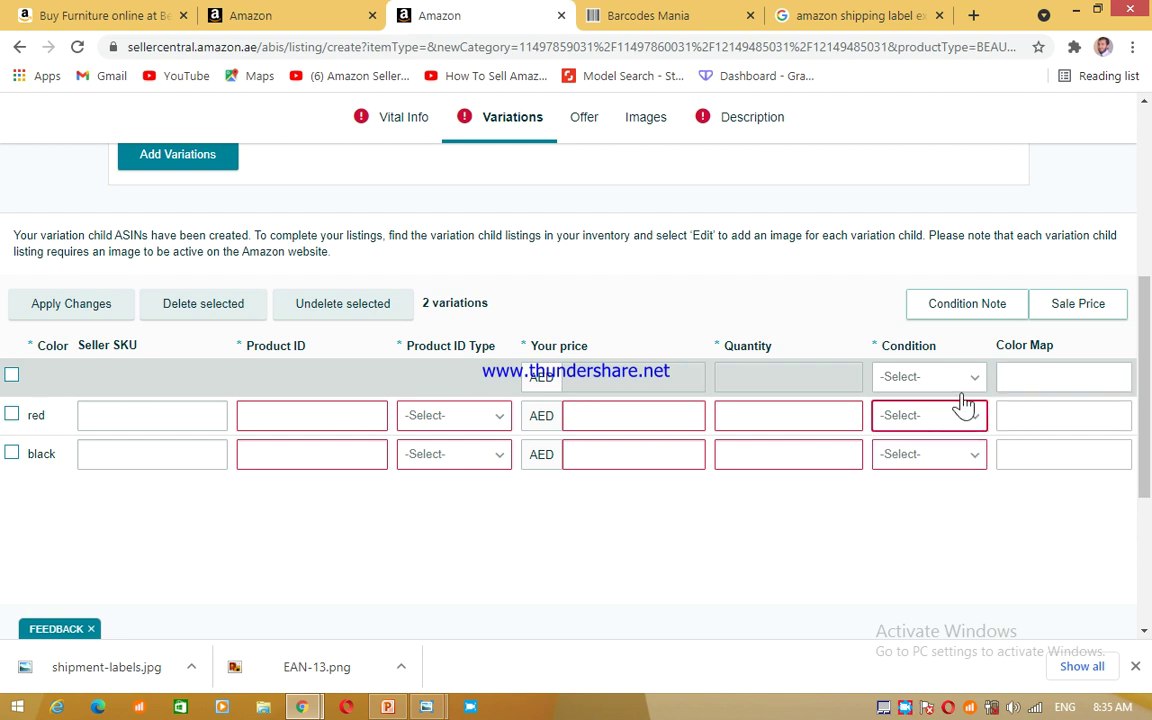
{"action": "left_click_drag", "start_coordinate": [1147, 340], "coordinate": [1148, 290]}
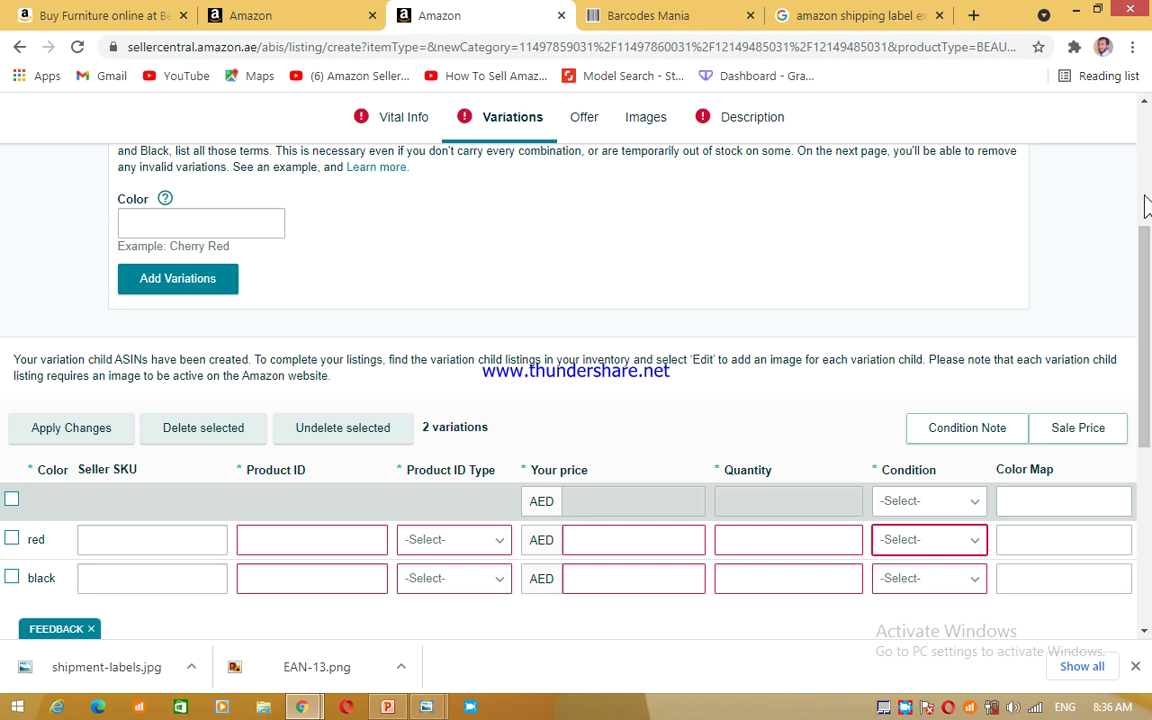
{"action": "scroll", "coordinate": [1147, 205], "scroll_direction": "up", "scroll_amount": 3}
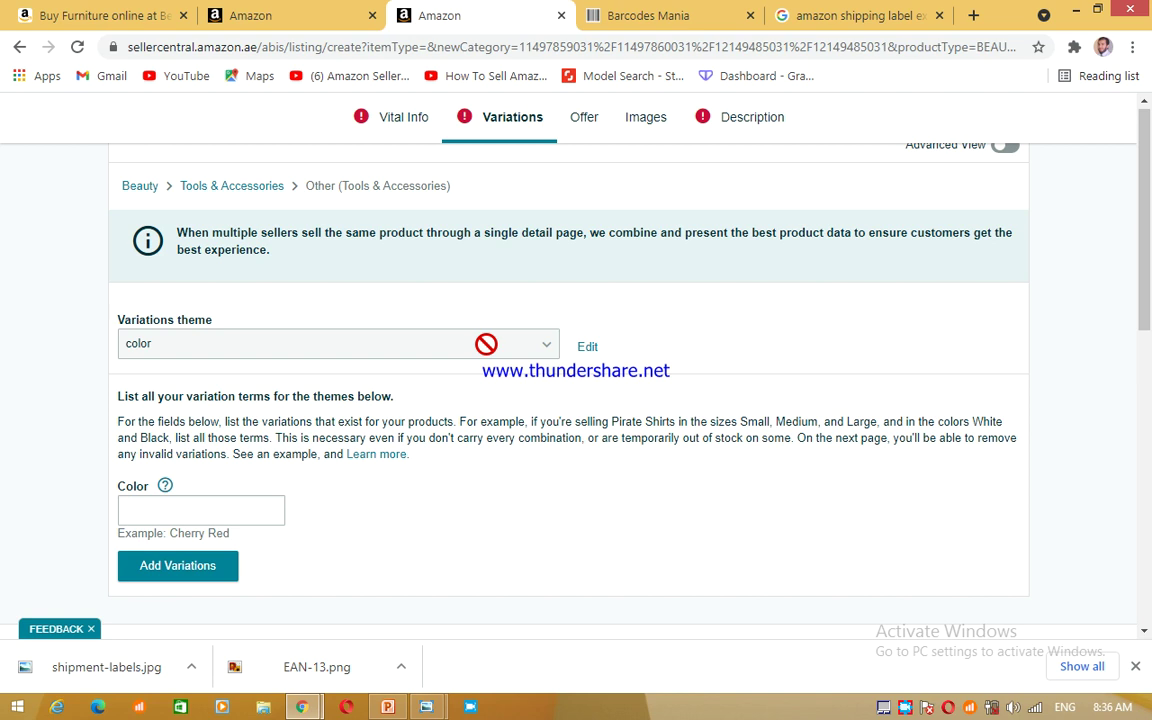
Edit the variations theme so that all variations are deleted, and check the available theme options without choosing one
{"action": "left_click", "coordinate": [588, 348]}
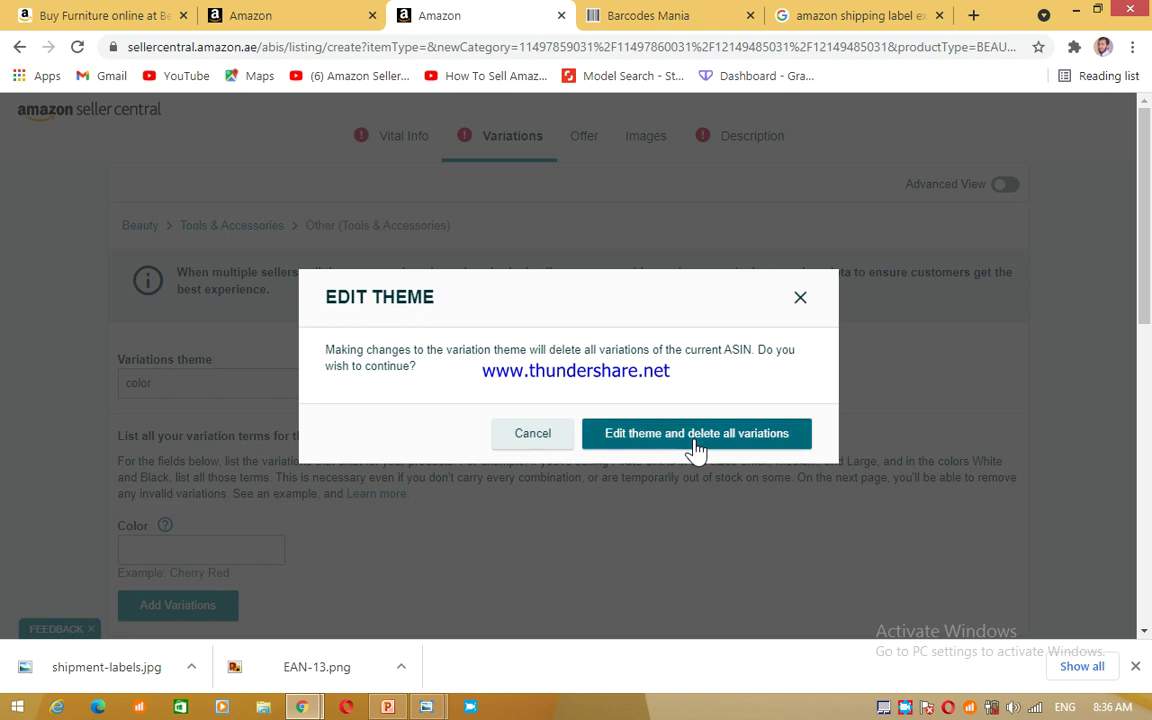
{"action": "left_click", "coordinate": [535, 433]}
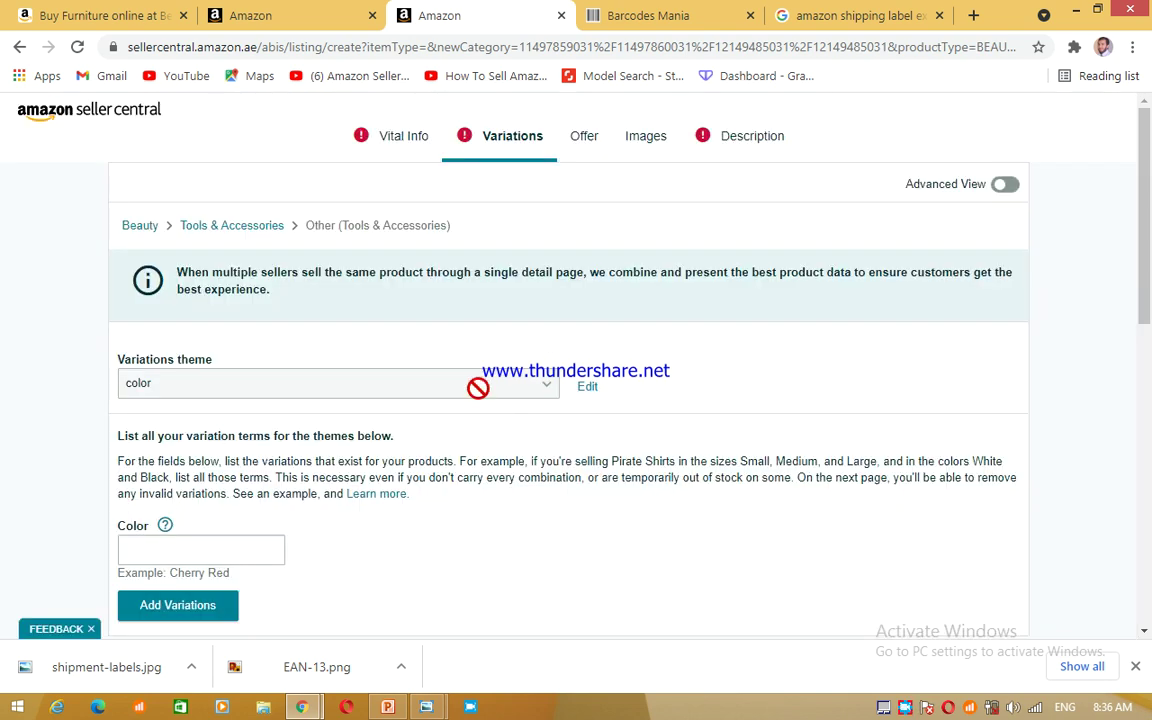
{"action": "left_click", "coordinate": [587, 389]}
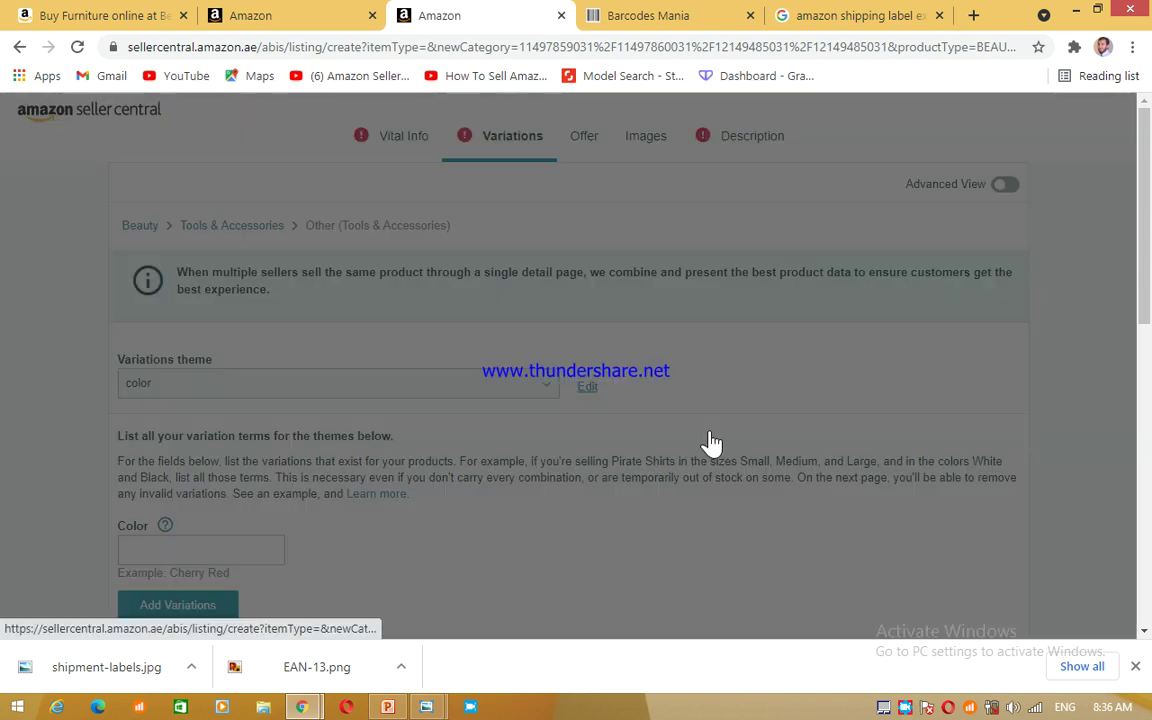
{"action": "left_click", "coordinate": [714, 438]}
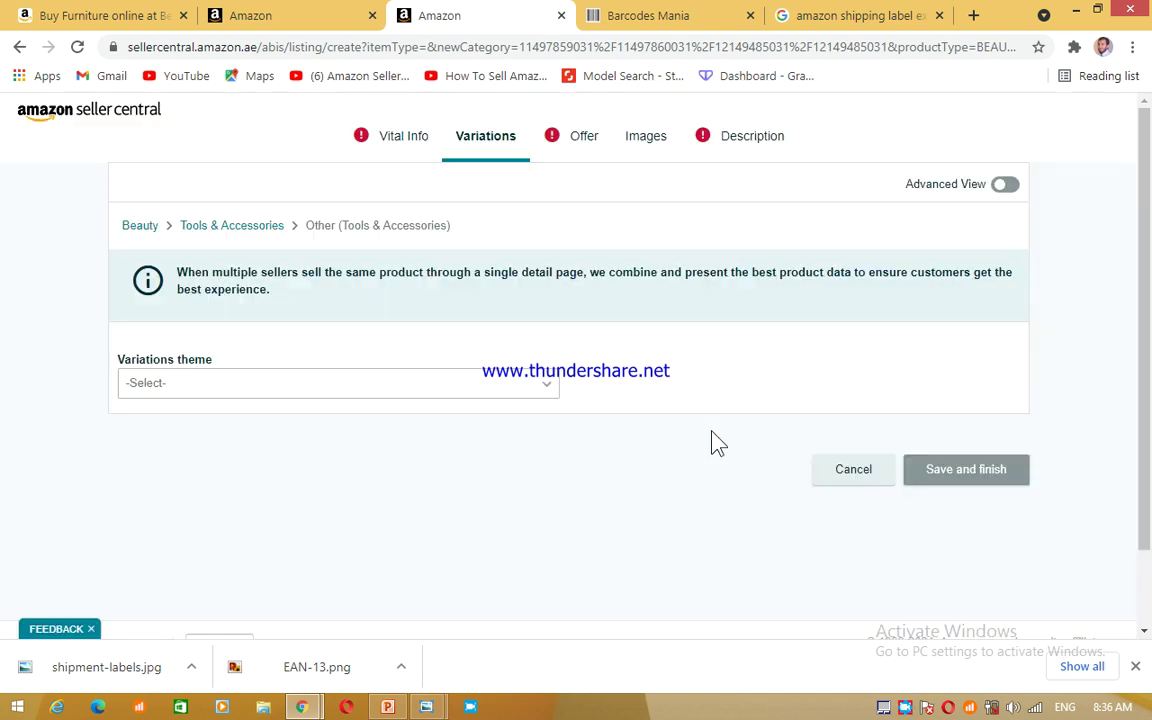
{"action": "left_click", "coordinate": [486, 397]}
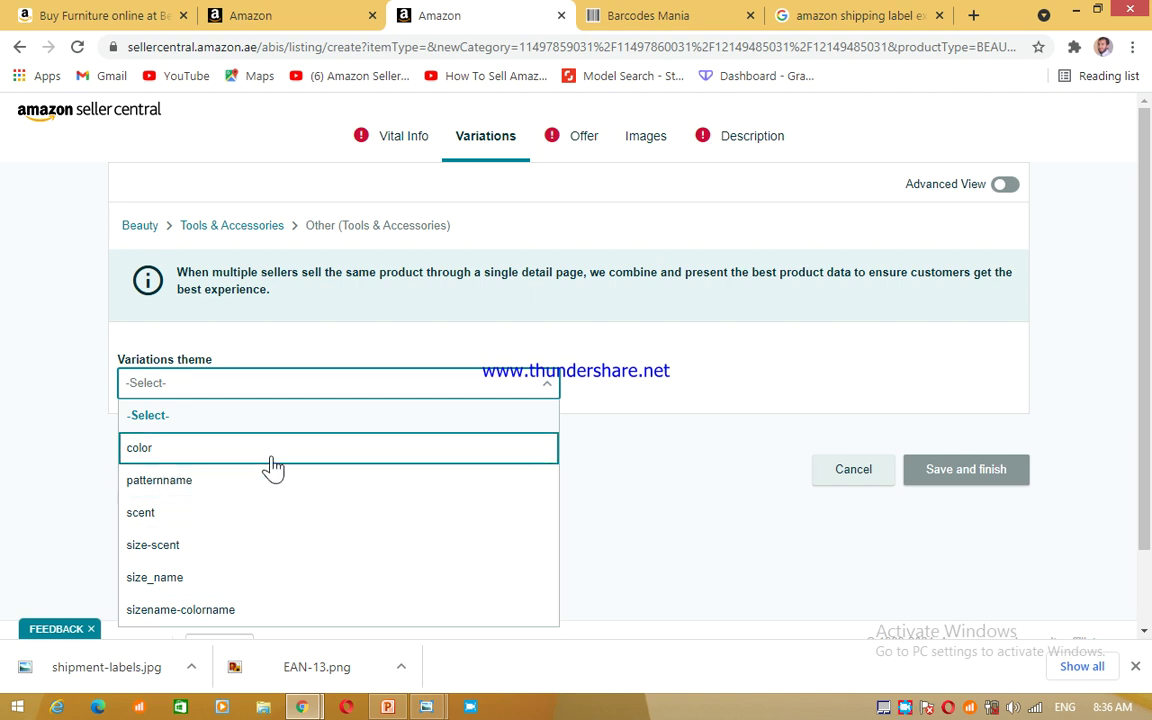
{"action": "left_click", "coordinate": [558, 235]}
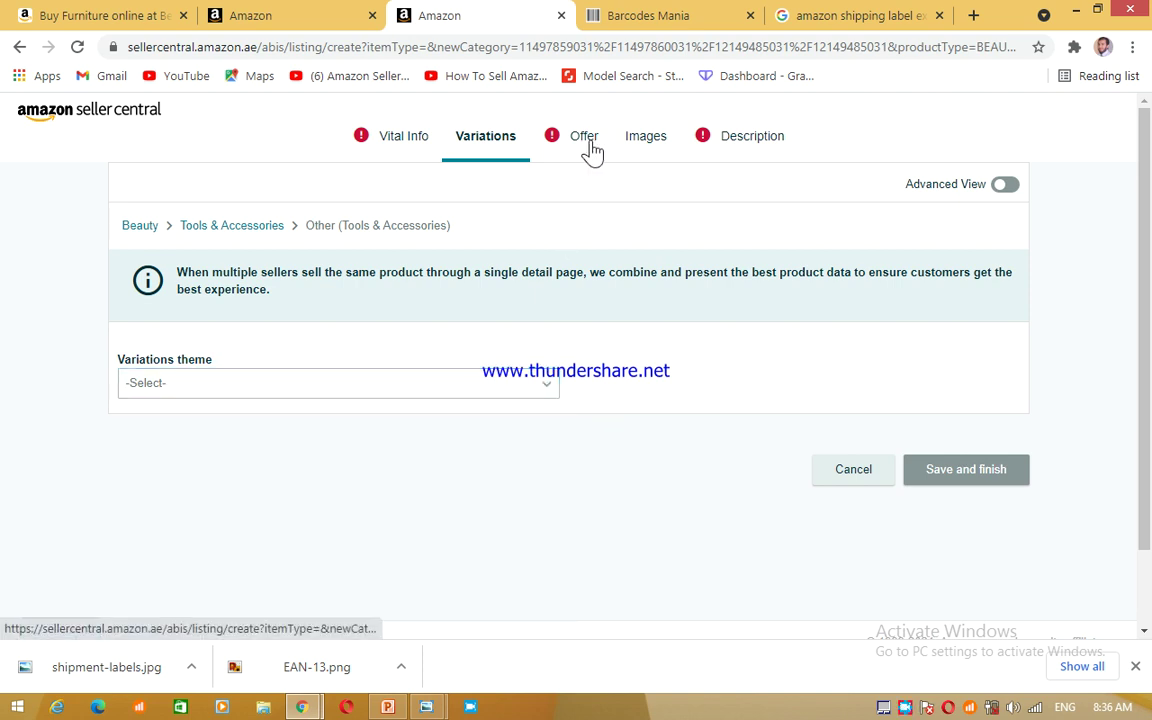
Examine the Offer fields for Seller SKU, price, quantity, condition and fulfillment channel, and go on to the Images section
{"action": "left_click", "coordinate": [584, 140]}
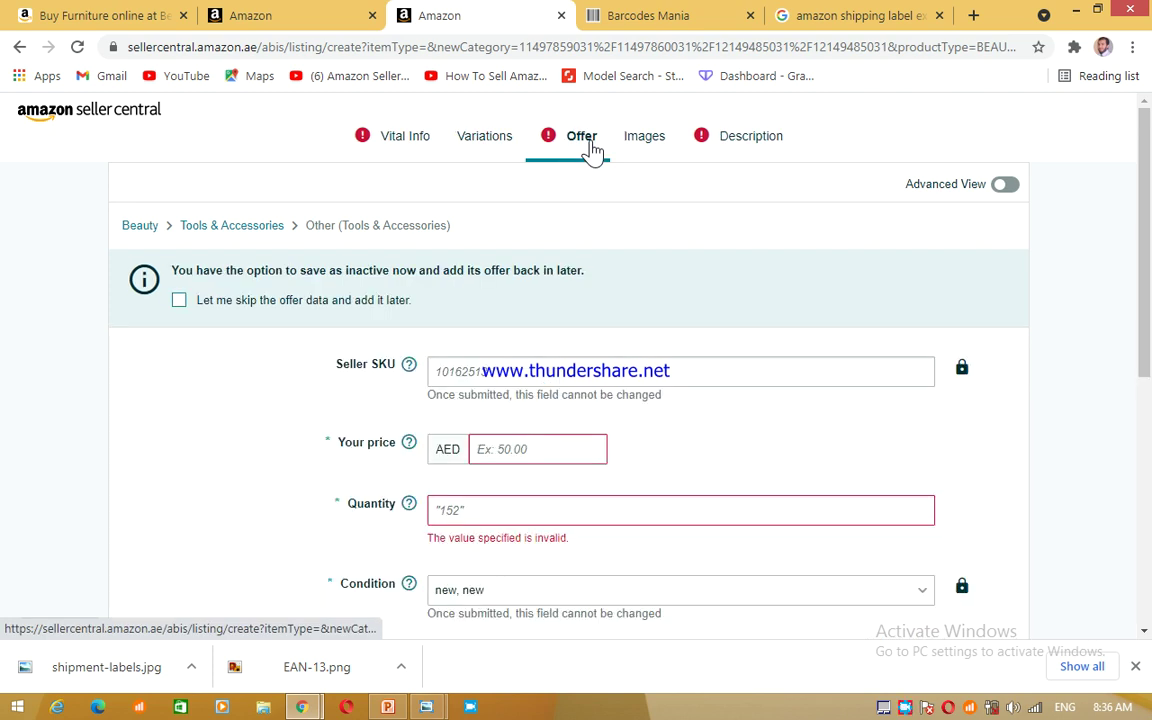
{"action": "left_click", "coordinate": [528, 449]}
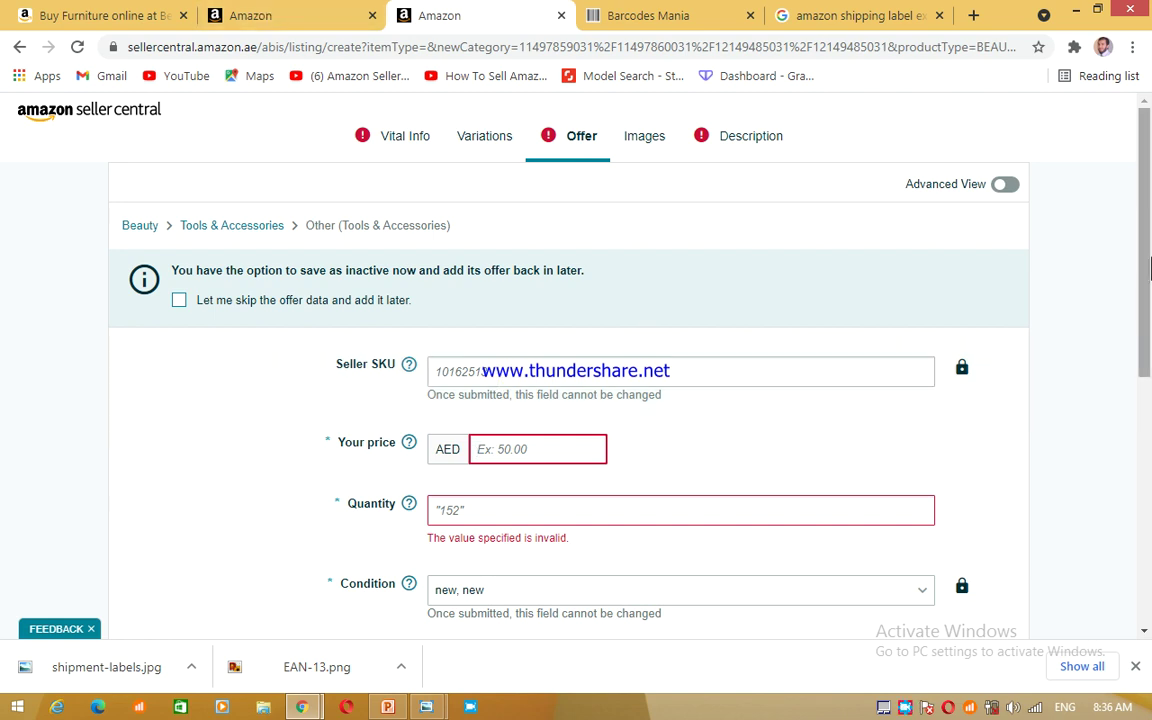
{"action": "left_click", "coordinate": [640, 364]}
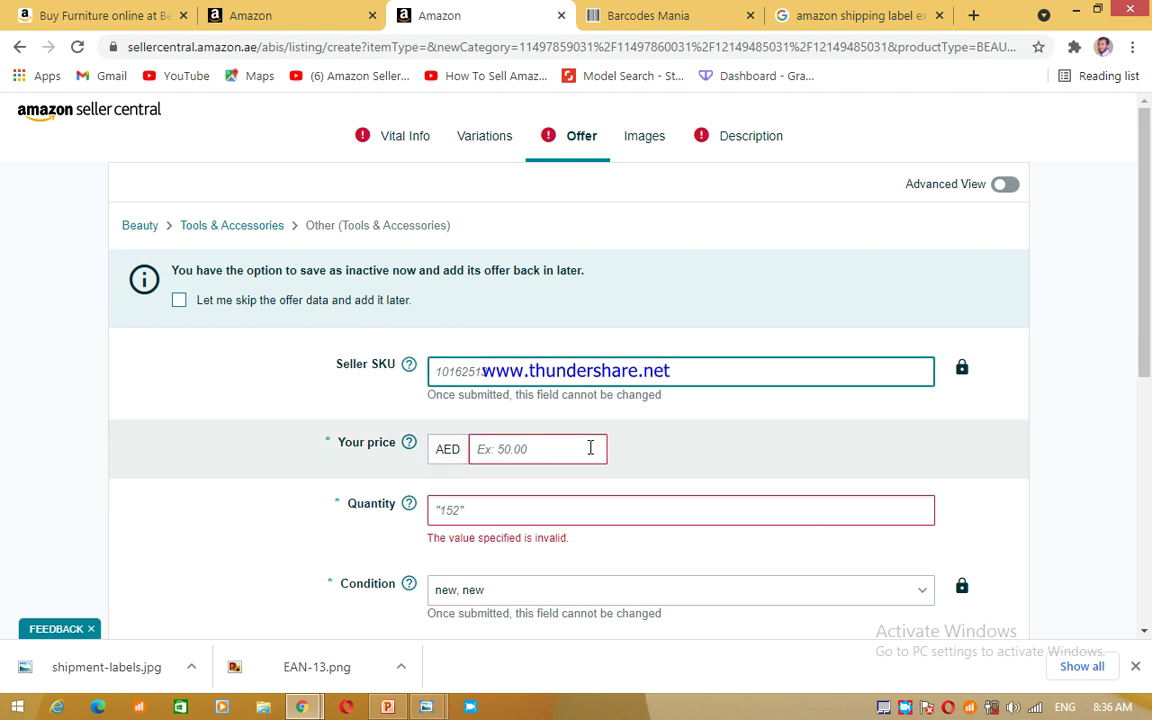
{"action": "scroll", "coordinate": [1075, 375], "scroll_direction": "down", "scroll_amount": 2}
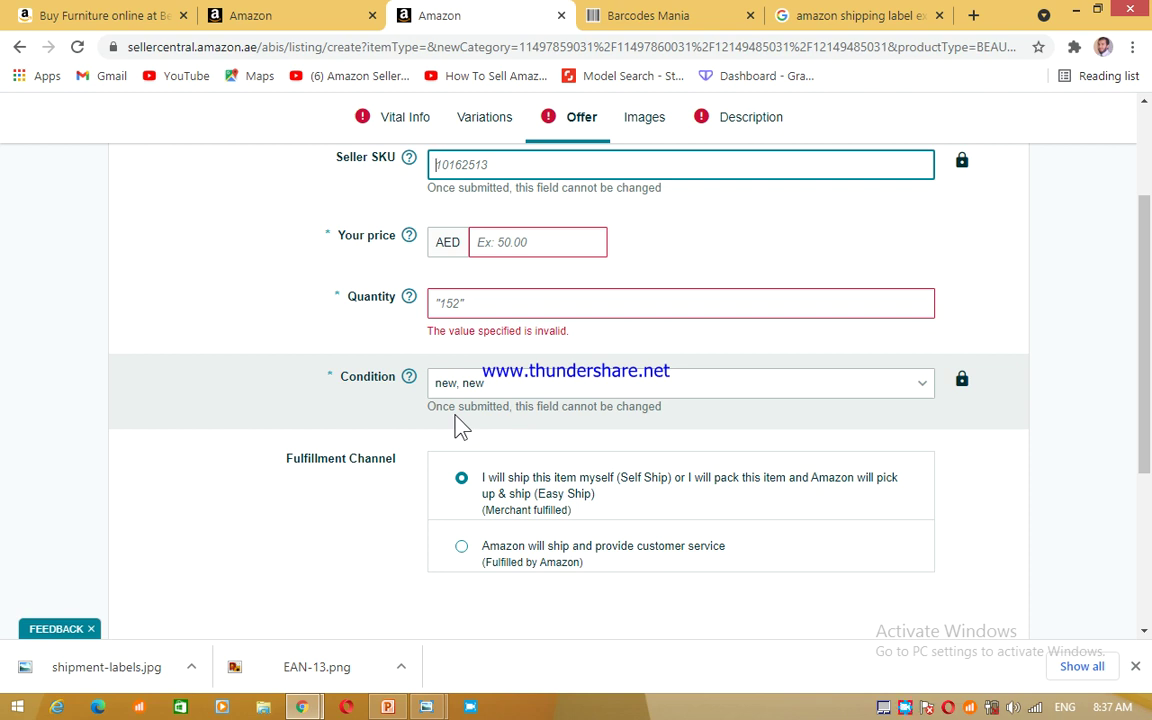
{"action": "scroll", "coordinate": [900, 180], "scroll_direction": "up", "scroll_amount": 2}
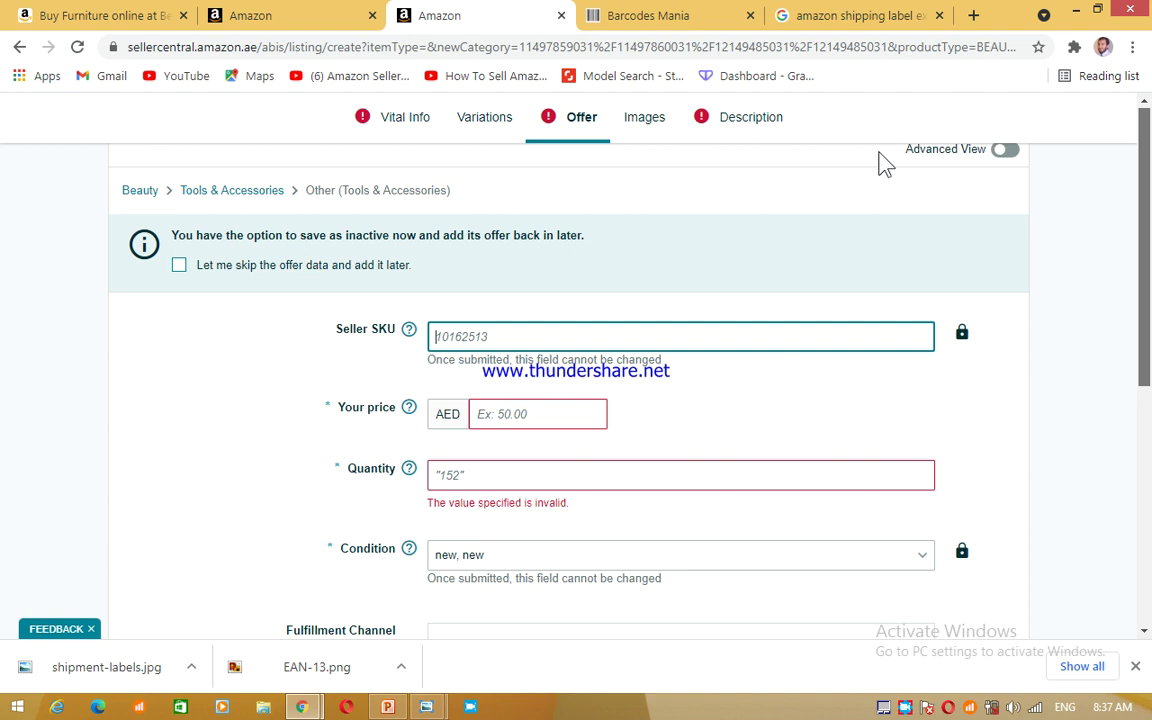
{"action": "scroll", "coordinate": [661, 123], "scroll_direction": "up", "scroll_amount": 1}
{"action": "left_click", "coordinate": [652, 140]}
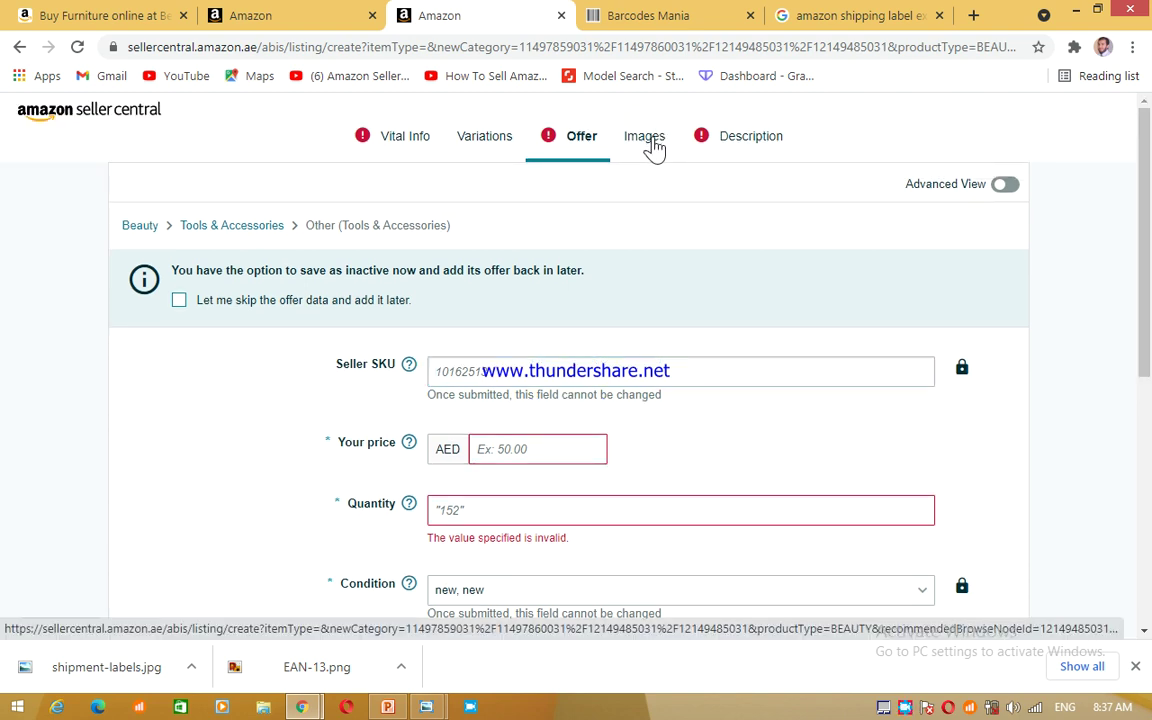
Open the Images section, select the Skylar Wall Shelf on the Amazon.ae furniture page for reference, and examine the listing's image upload slots
{"action": "left_click", "coordinate": [655, 147]}
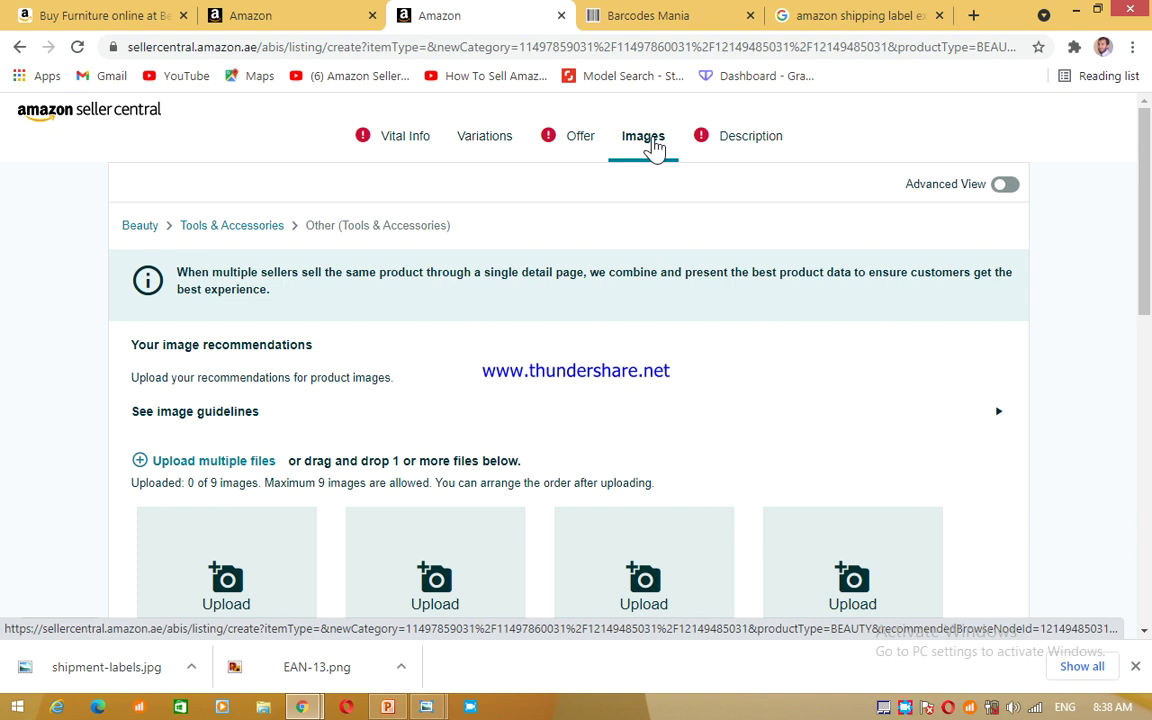
{"action": "left_click", "coordinate": [296, 14]}
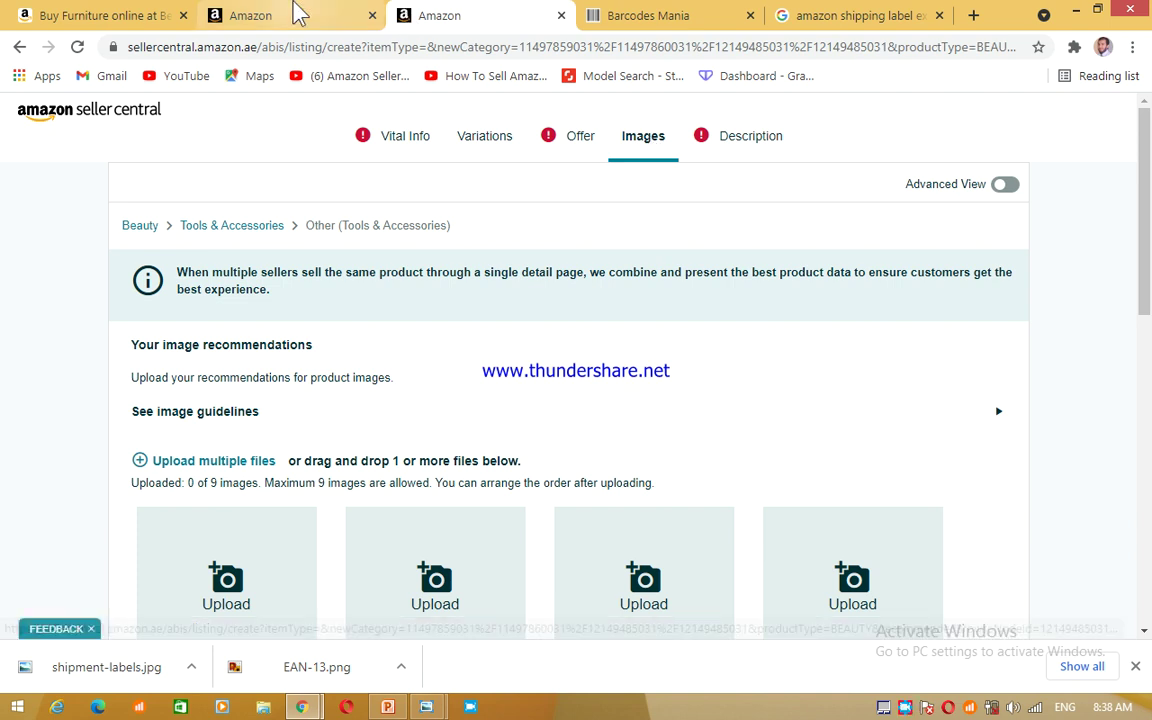
{"action": "left_click", "coordinate": [110, 12]}
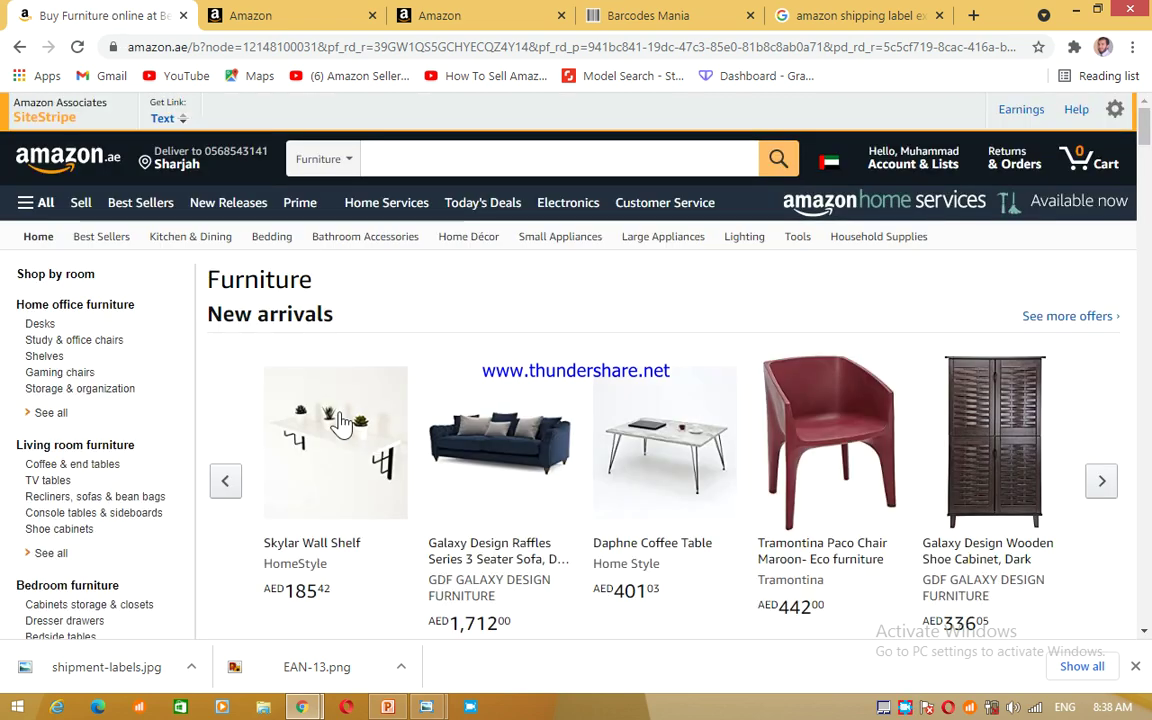
{"action": "left_click", "coordinate": [309, 466]}
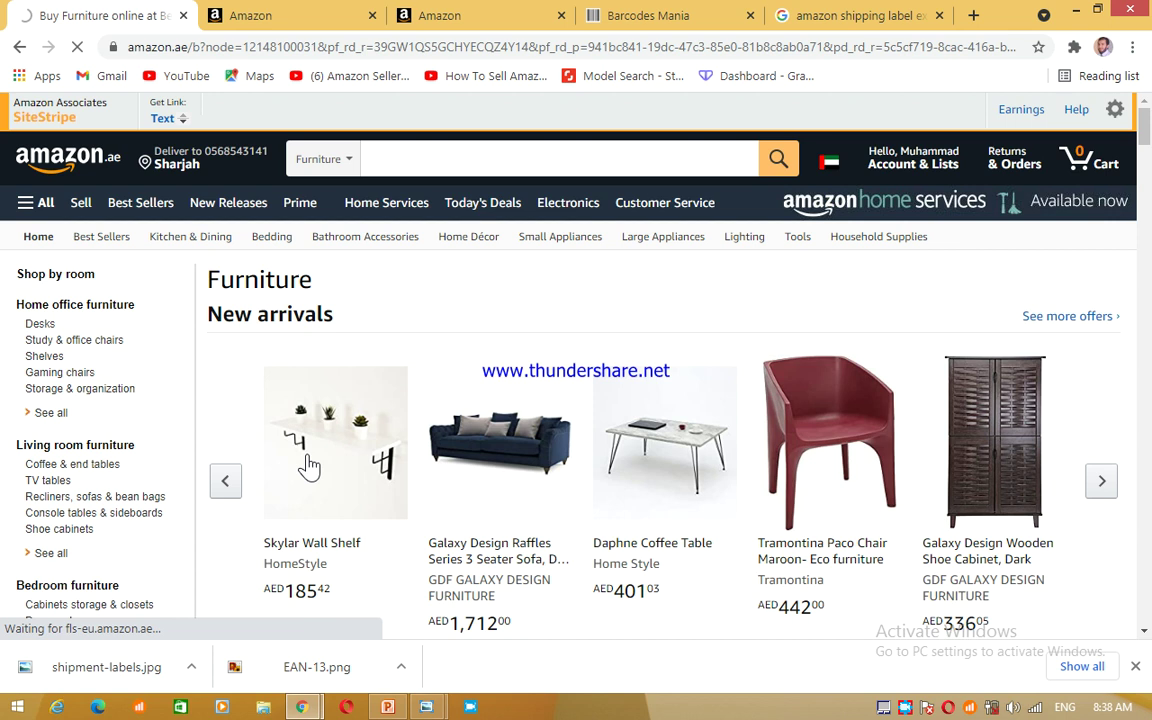
{"action": "left_click", "coordinate": [487, 14]}
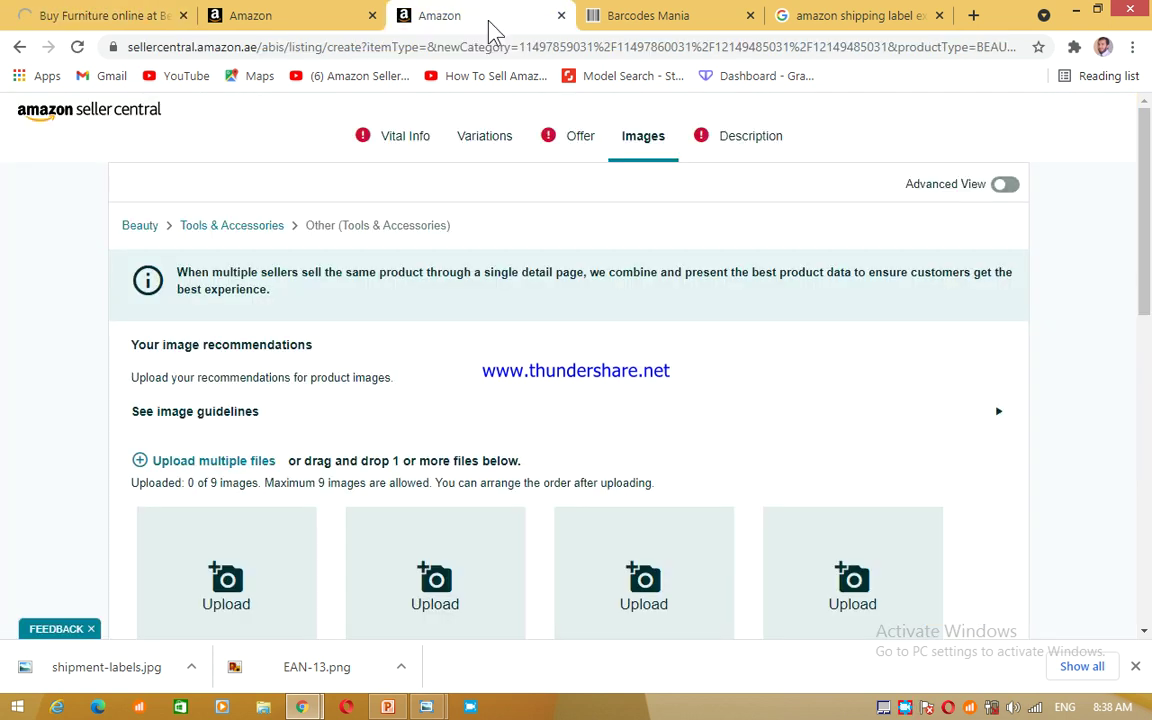
{"action": "left_click_drag", "start_coordinate": [1144, 262], "coordinate": [1144, 352]}
Compare the product pictures on the Amazon.ae furniture page with the MAIN and additional image slots of the listing
{"action": "left_click", "coordinate": [150, 14]}
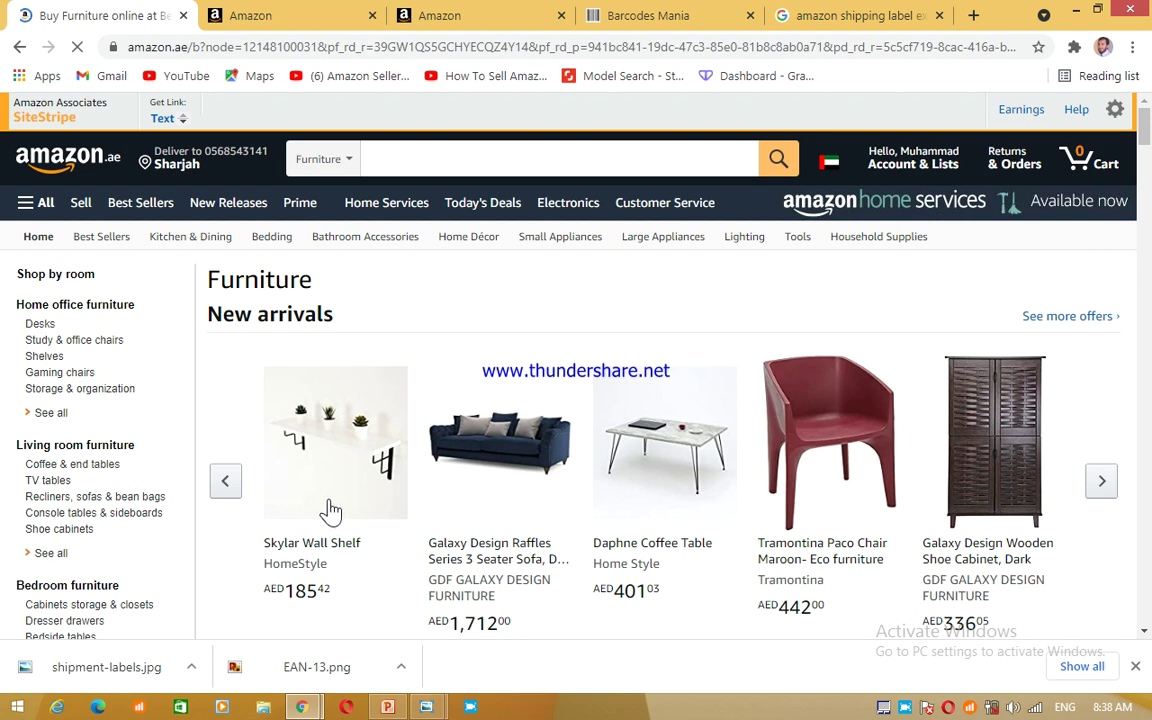
{"action": "left_click", "coordinate": [452, 13]}
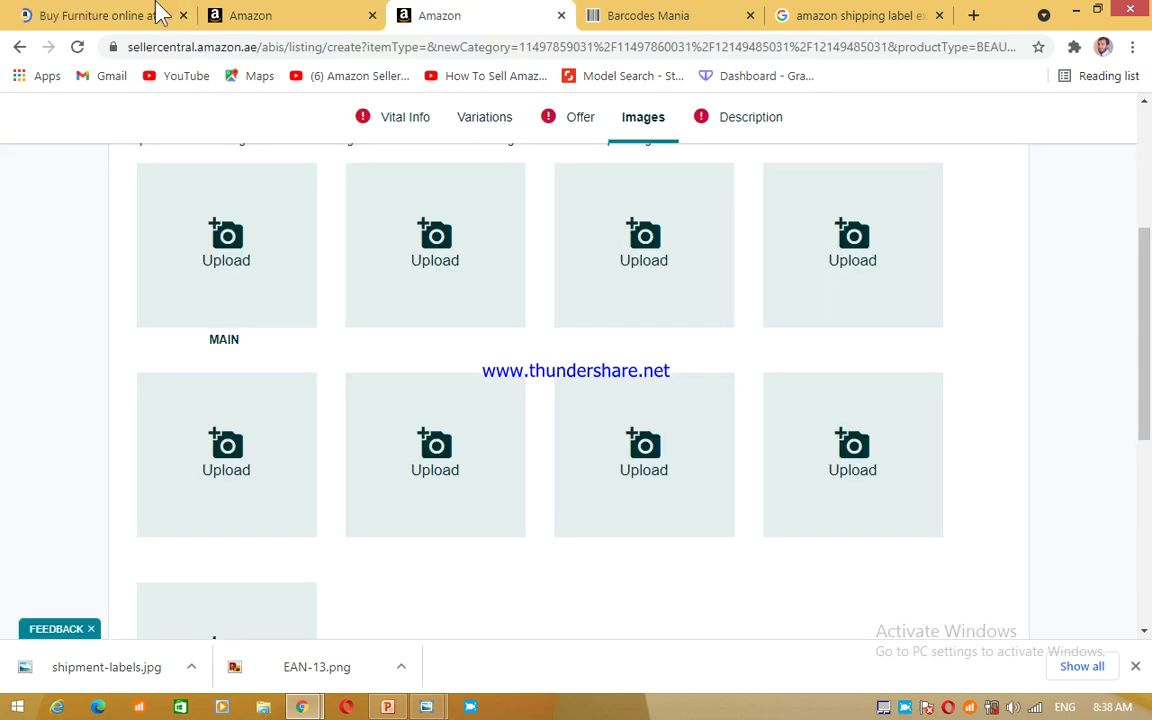
{"action": "left_click", "coordinate": [98, 14]}
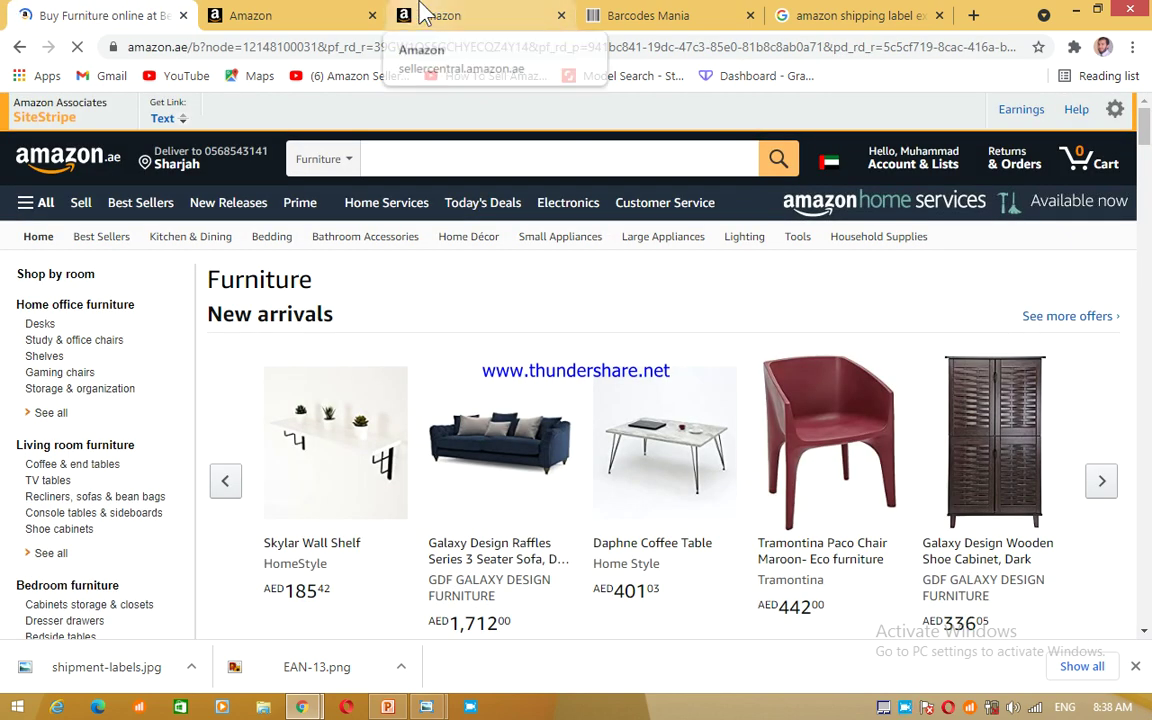
{"action": "left_click", "coordinate": [424, 14]}
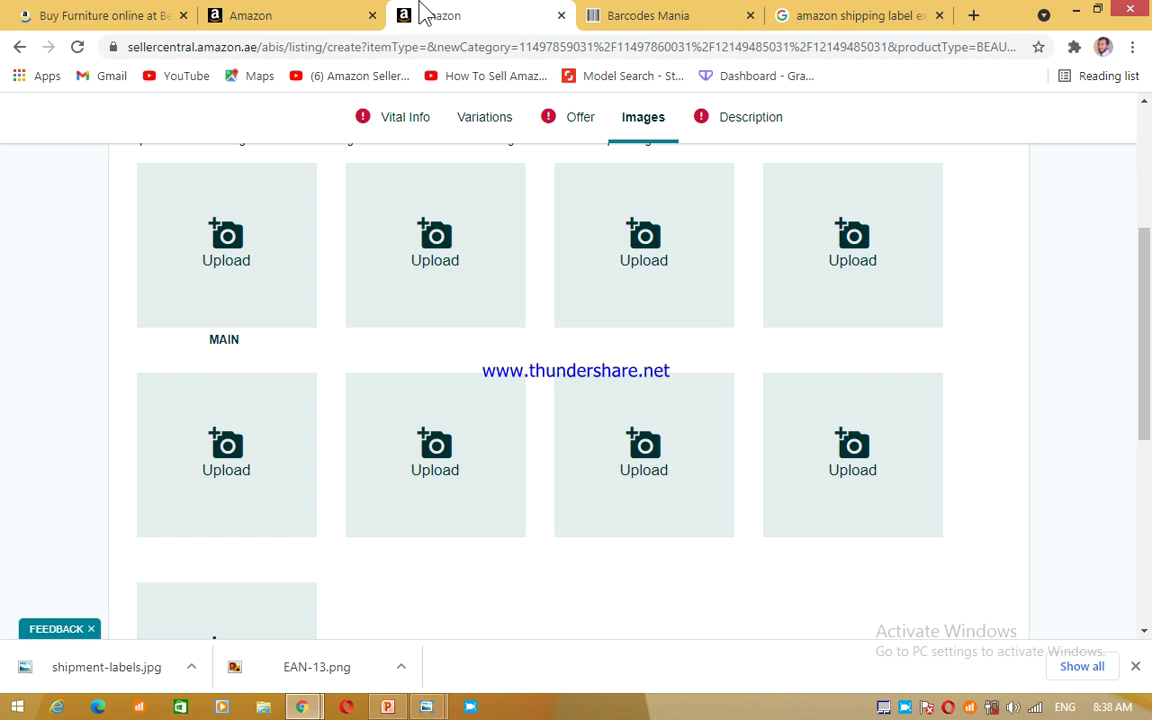
{"action": "left_click", "coordinate": [135, 12]}
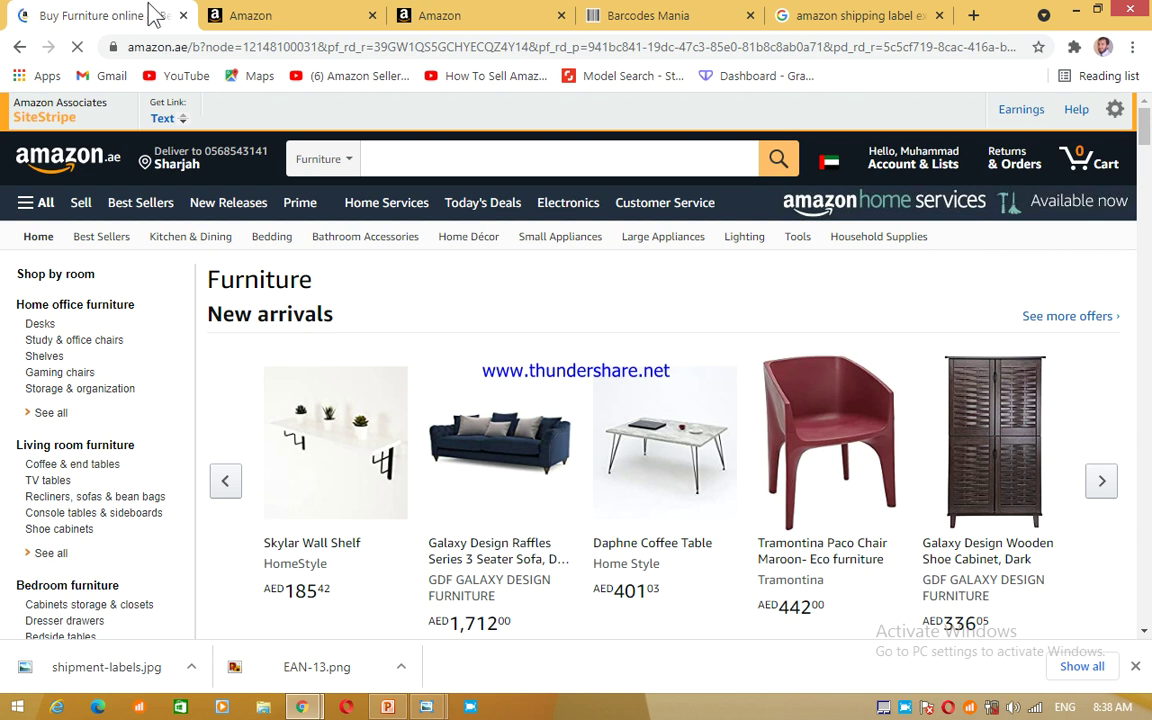
{"action": "left_click_drag", "start_coordinate": [1150, 158], "coordinate": [1146, 118]}
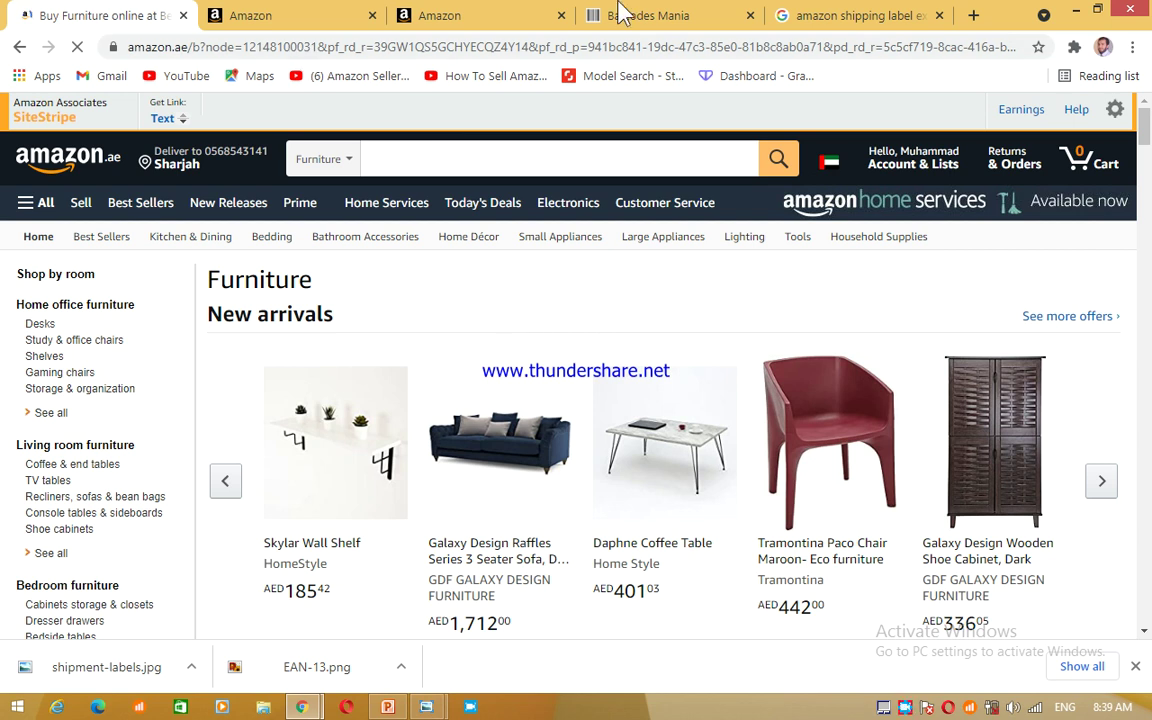
Open the listing's Description section and compare its Product Description field with the products on the furniture page
{"action": "left_click", "coordinate": [512, 12]}
{"action": "left_click_drag", "start_coordinate": [1145, 300], "coordinate": [1139, 167]}
{"action": "scroll", "coordinate": [751, 122], "scroll_direction": "up", "scroll_amount": 2}
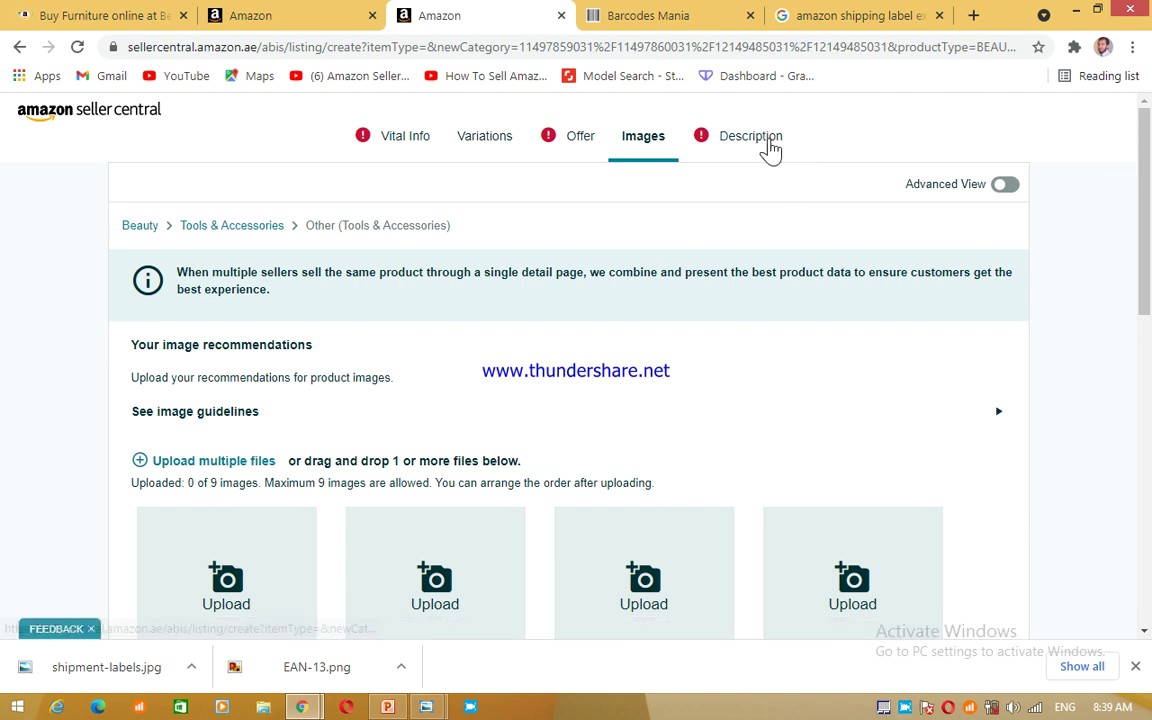
{"action": "left_click", "coordinate": [766, 143]}
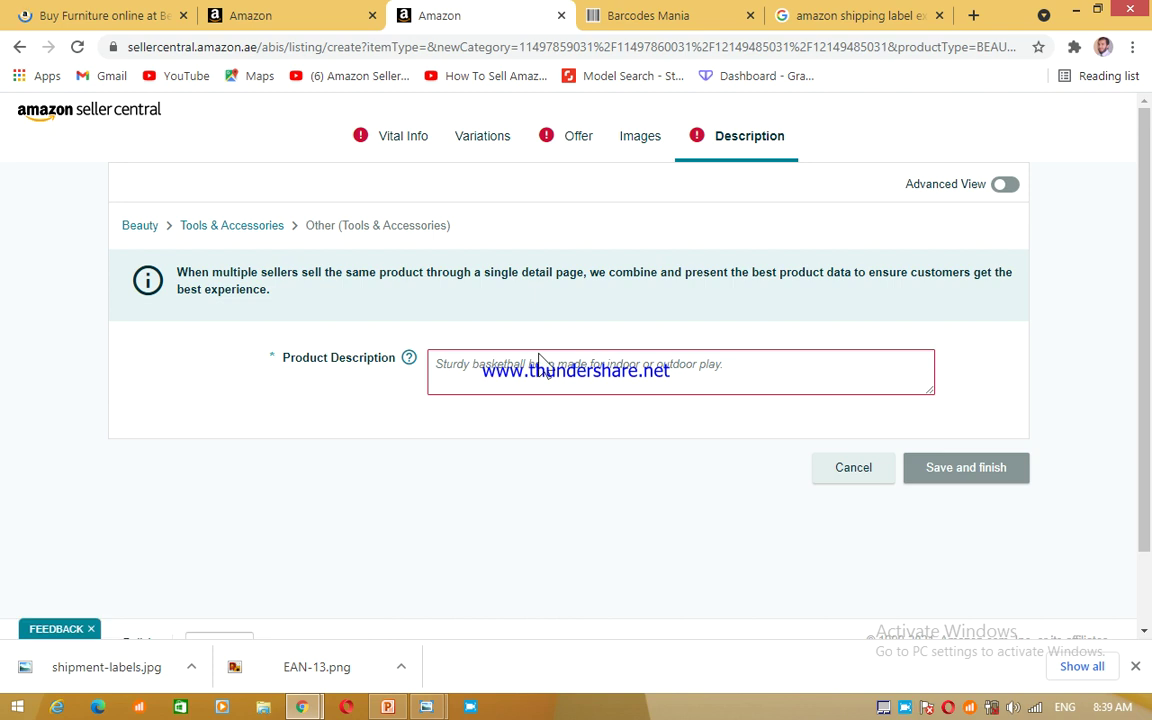
{"action": "left_click", "coordinate": [105, 12]}
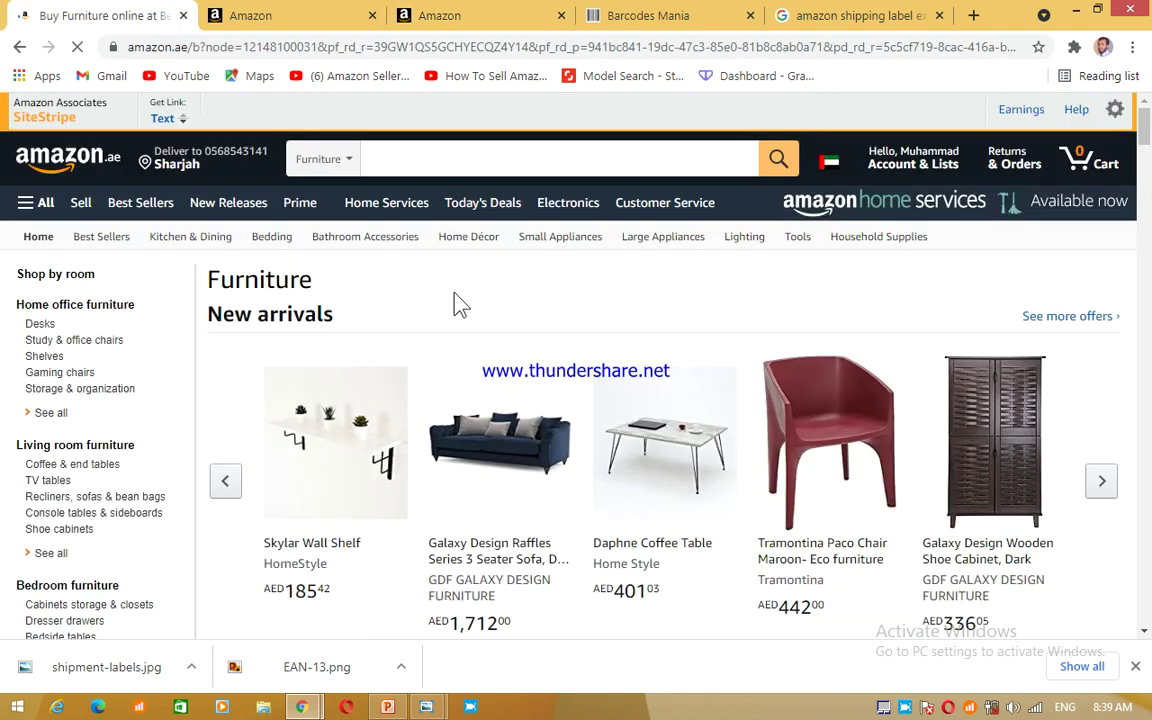
{"action": "scroll", "coordinate": [1148, 147], "scroll_direction": "down", "scroll_amount": 5}
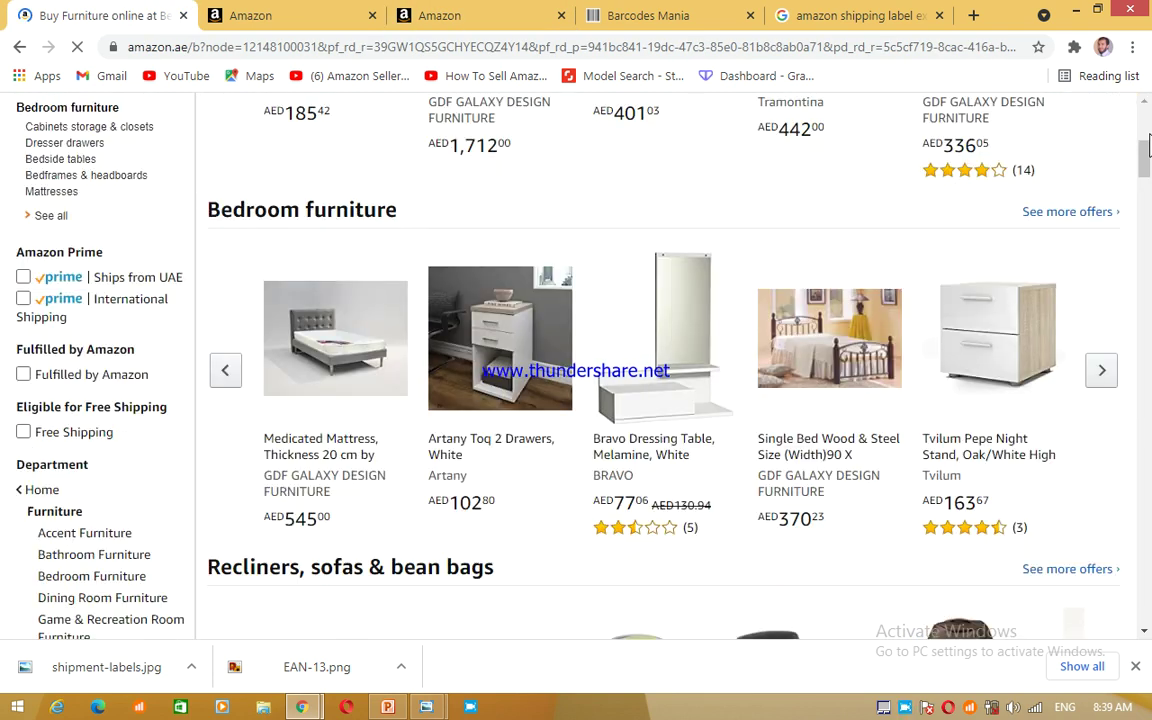
{"action": "scroll", "coordinate": [354, 436], "scroll_direction": "up", "scroll_amount": 5}
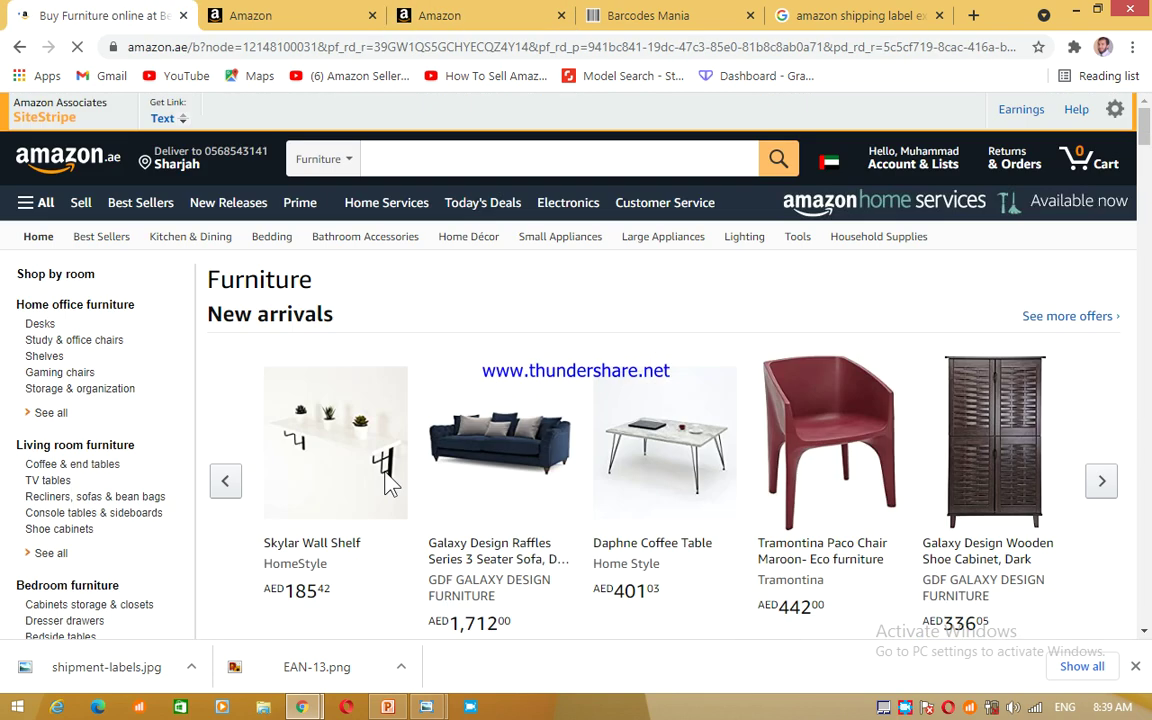
{"action": "left_click", "coordinate": [508, 22]}
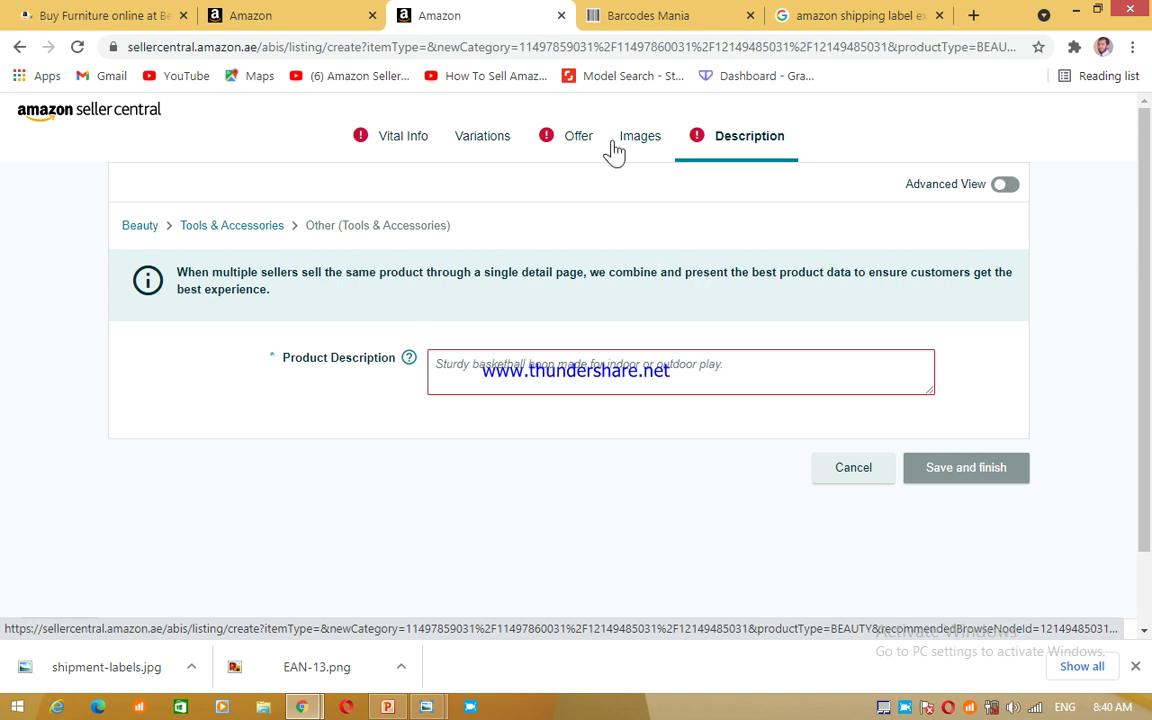
Return to the Offer section, waiting for the page to respond, and compare its fields with the furniture page
{"action": "left_click", "coordinate": [571, 150]}
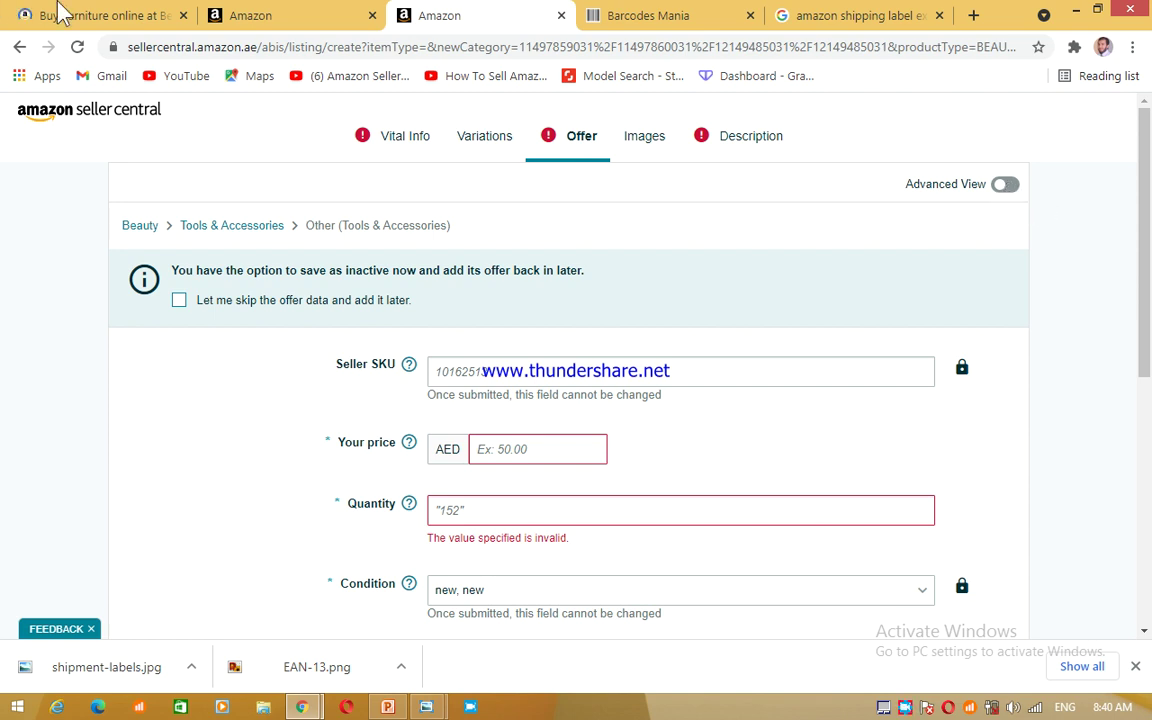
{"action": "left_click_drag", "start_coordinate": [1148, 250], "coordinate": [1148, 382]}
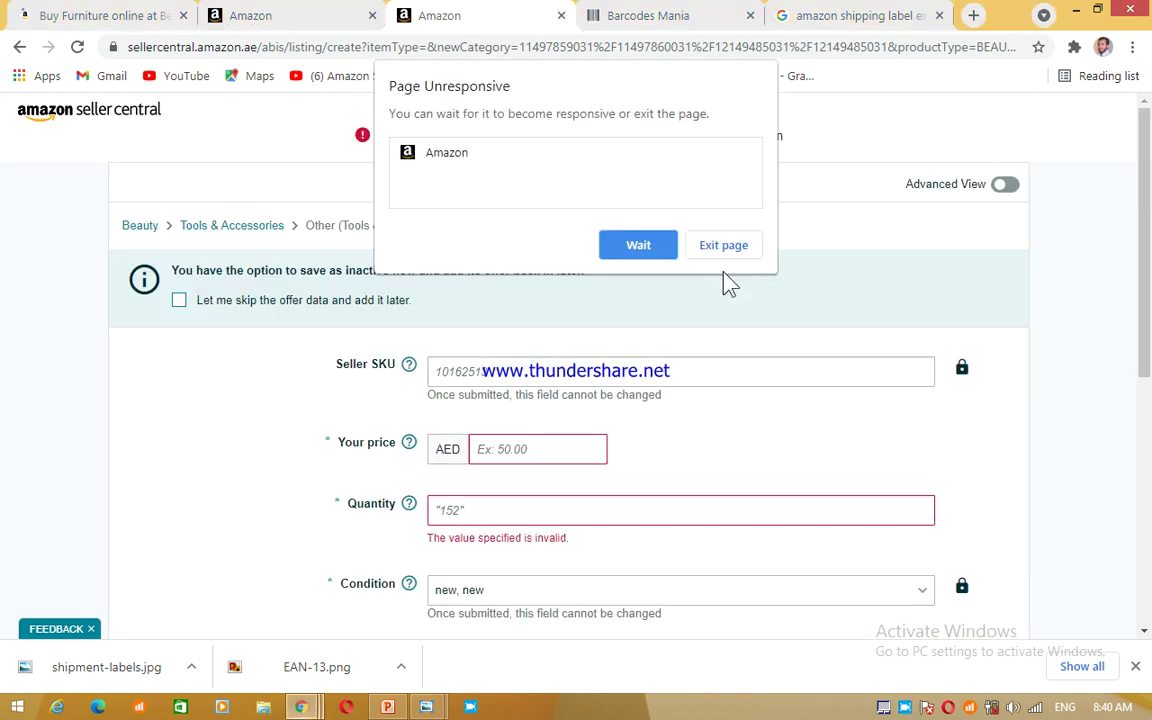
{"action": "left_click", "coordinate": [650, 250]}
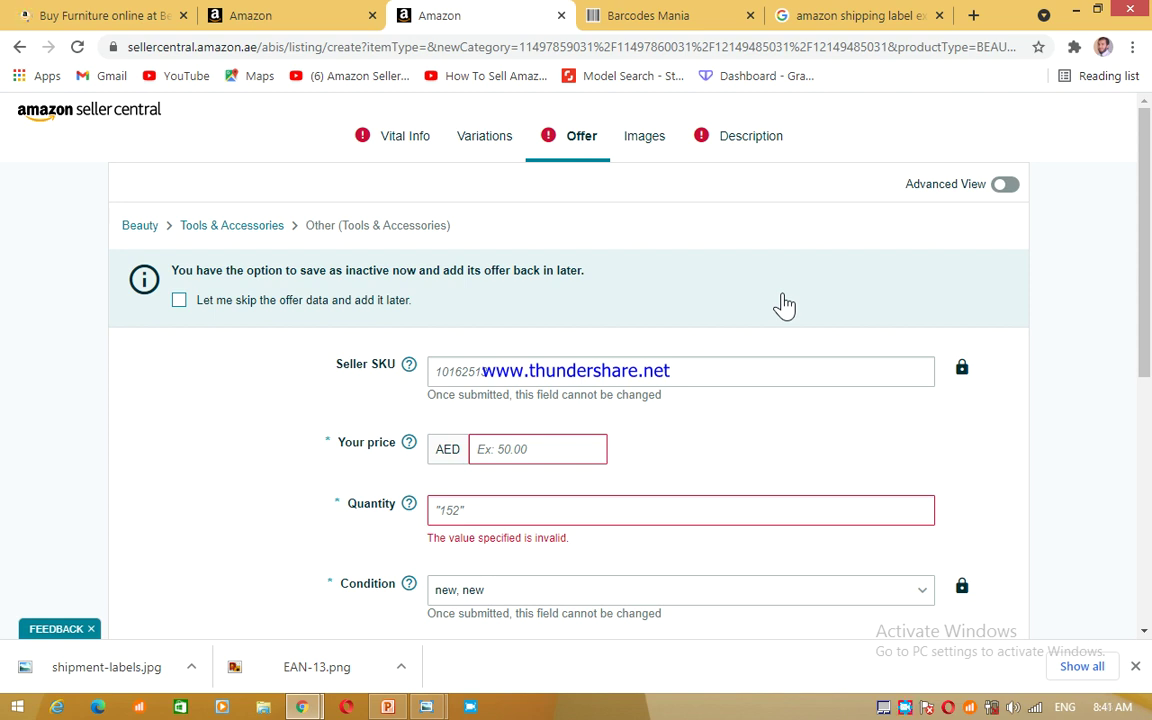
{"action": "left_click", "coordinate": [105, 14]}
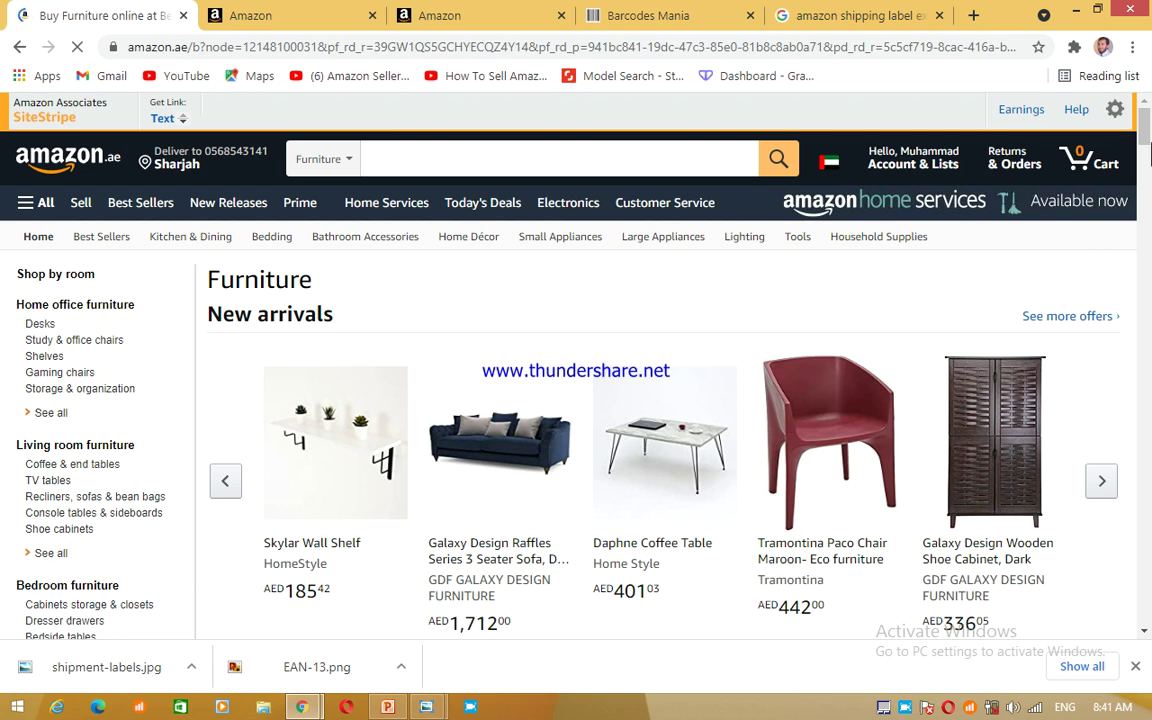
{"action": "scroll", "coordinate": [965, 362], "scroll_direction": "down", "scroll_amount": 3}
{"action": "left_click", "coordinate": [478, 13]}
{"action": "left_click_drag", "start_coordinate": [1145, 282], "coordinate": [1142, 175]}
{"action": "scroll", "coordinate": [1023, 147], "scroll_direction": "up", "scroll_amount": 1}
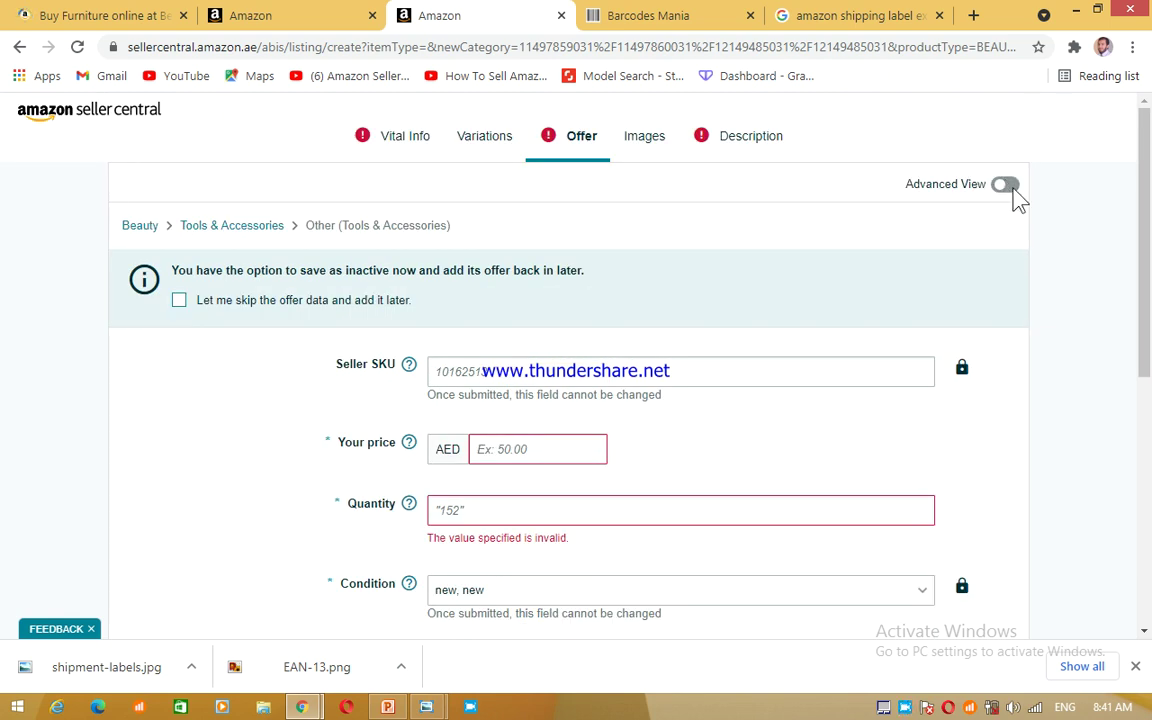
Turn on Advanced View for the Offer section and examine the shipping template, price, sale date and quantity fields
{"action": "left_click", "coordinate": [1005, 186]}
{"action": "left_click", "coordinate": [300, 15]}
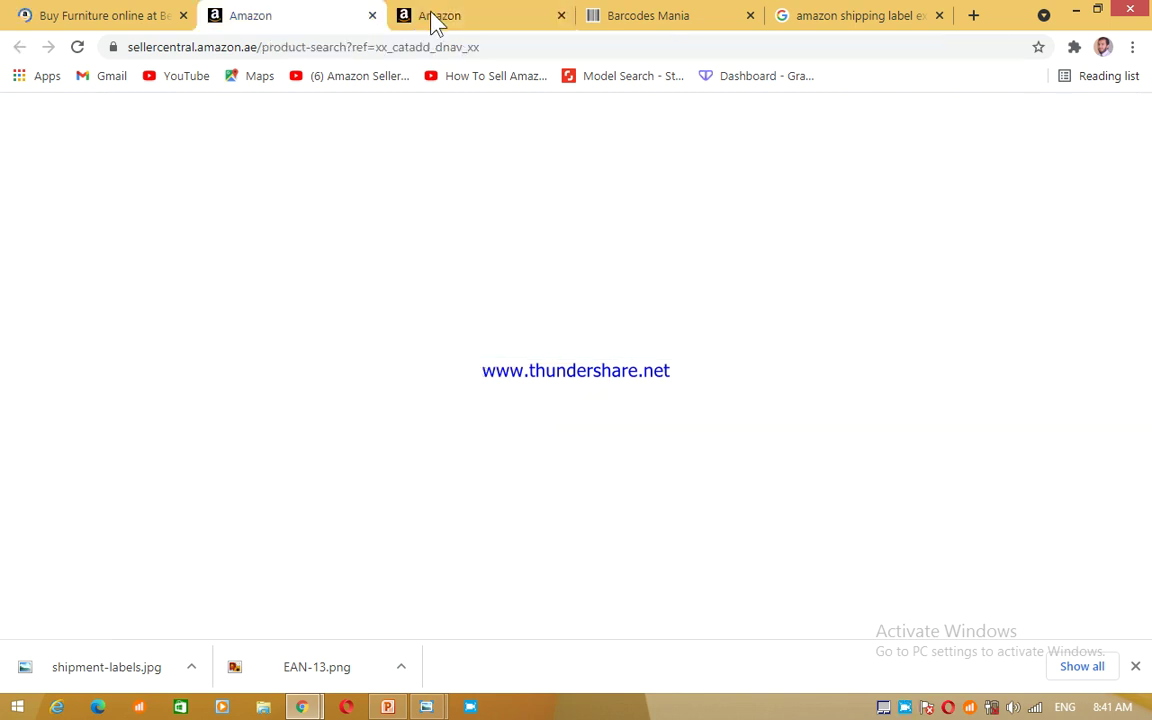
{"action": "left_click", "coordinate": [481, 22]}
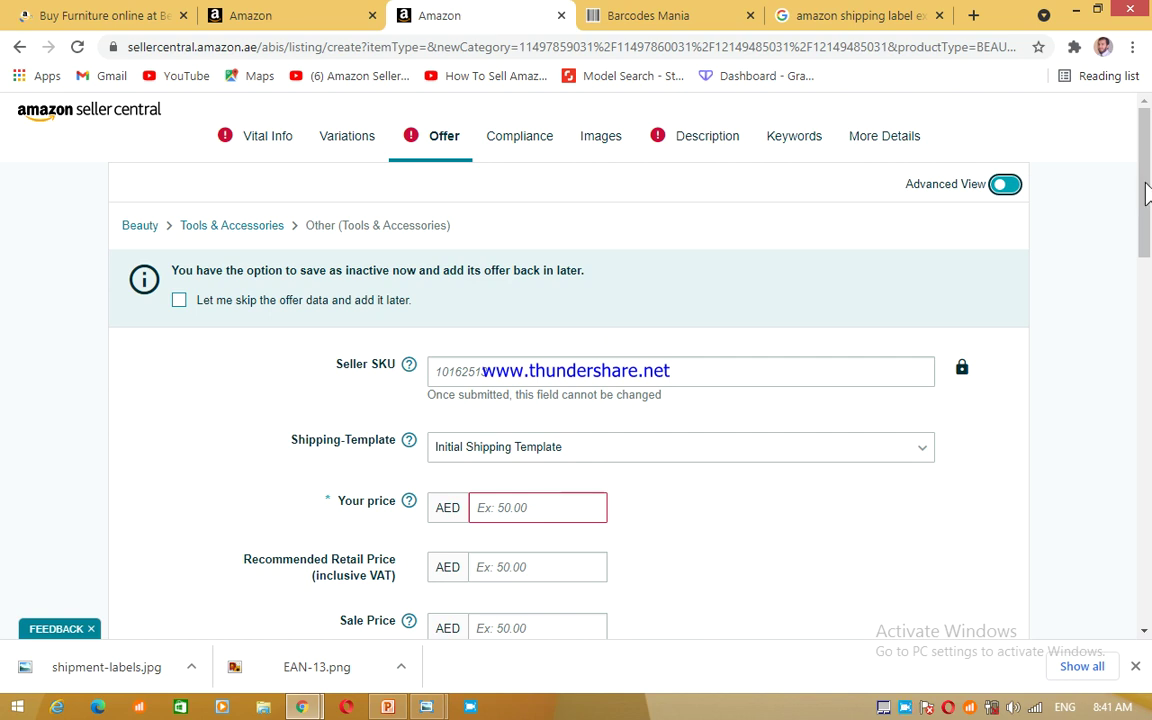
{"action": "left_click_drag", "start_coordinate": [1146, 236], "coordinate": [1148, 243]}
{"action": "scroll", "coordinate": [1147, 250], "scroll_direction": "down", "scroll_amount": 3}
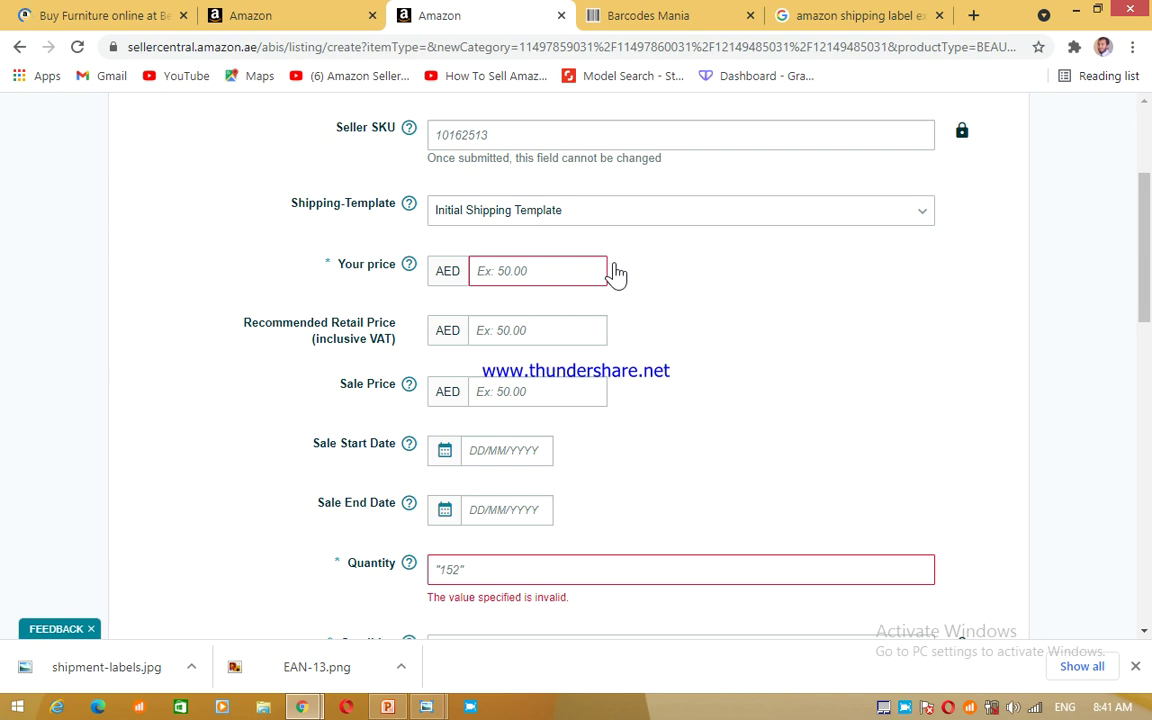
{"action": "scroll", "coordinate": [1147, 234], "scroll_direction": "up", "scroll_amount": 3}
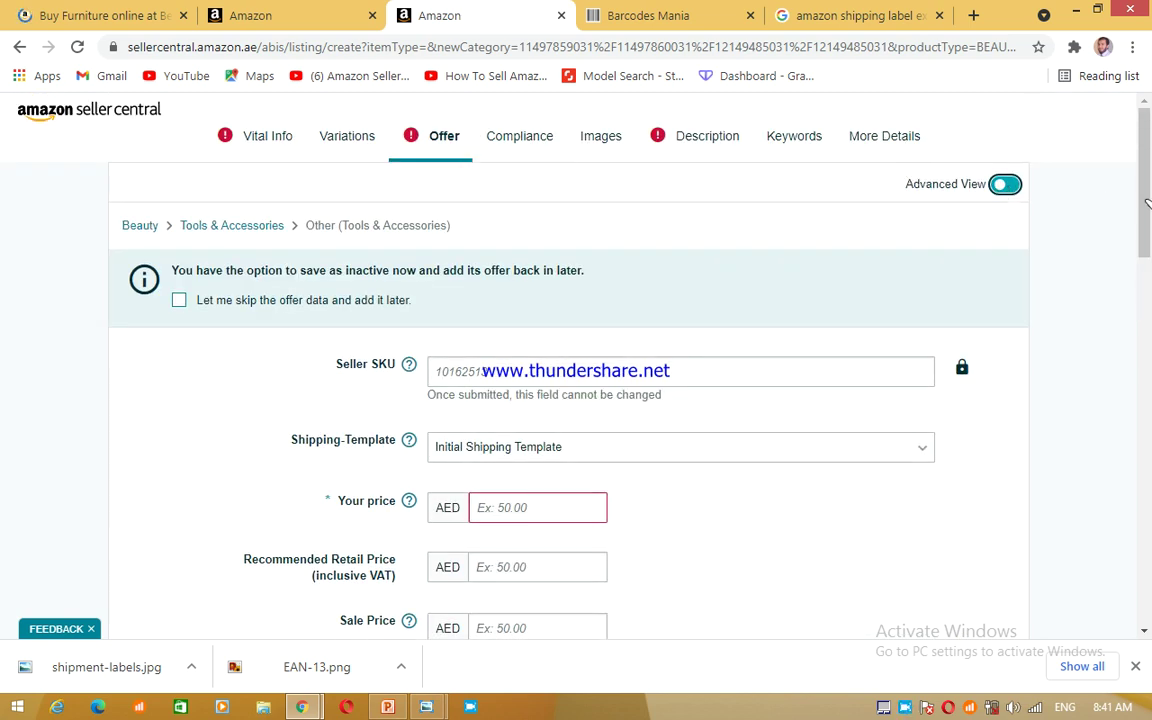
{"action": "scroll", "coordinate": [1147, 254], "scroll_direction": "down", "scroll_amount": 1}
{"action": "scroll", "coordinate": [1147, 254], "scroll_direction": "down", "scroll_amount": 3}
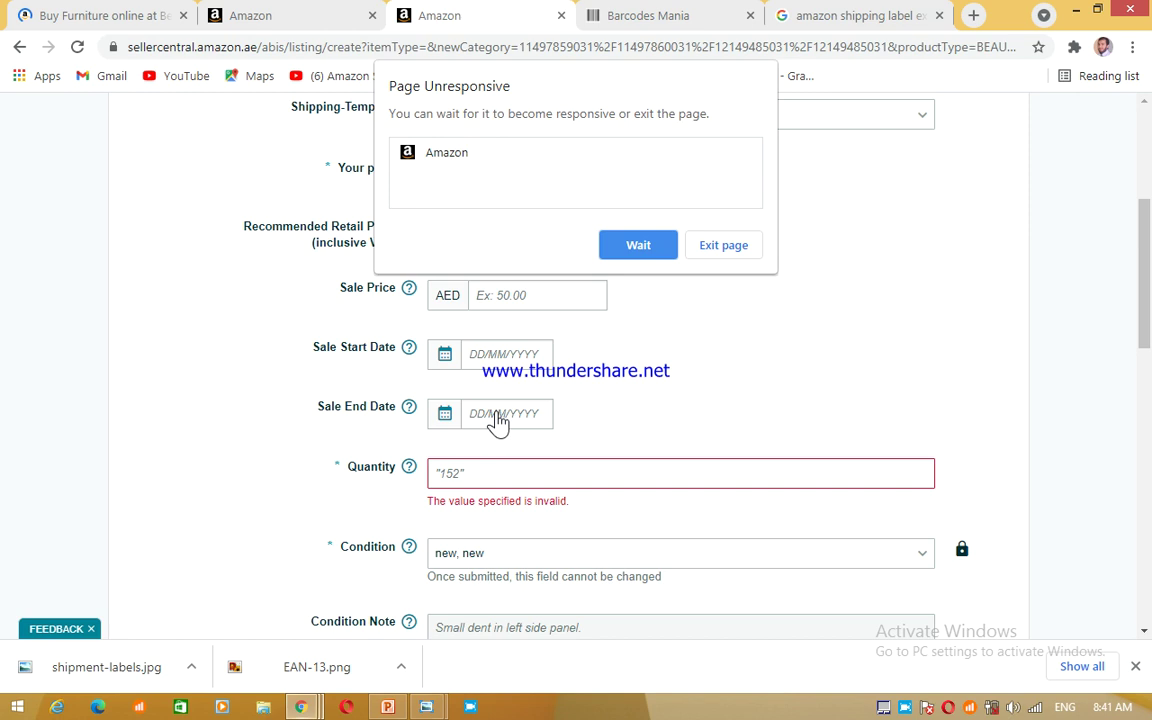
{"action": "left_click", "coordinate": [655, 250]}
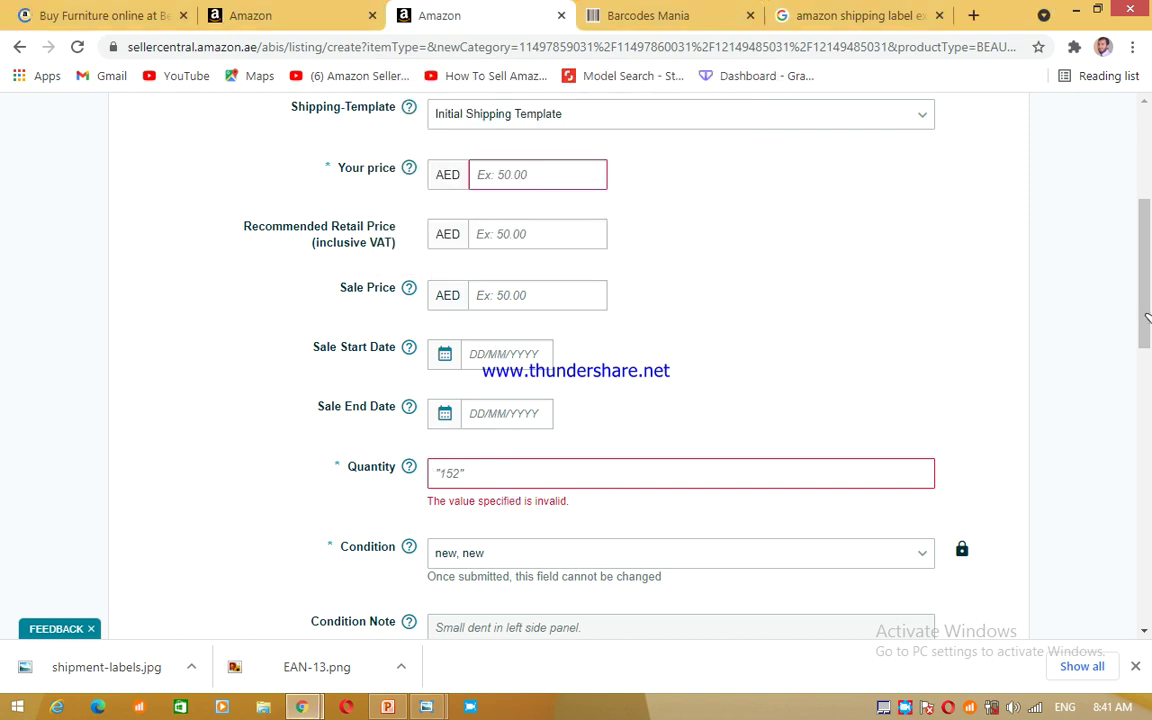
Examine the advanced Offer fields from Condition Note to Product Tax Code, and switch Advanced View back off
{"action": "scroll", "coordinate": [1147, 343], "scroll_direction": "down", "scroll_amount": 5}
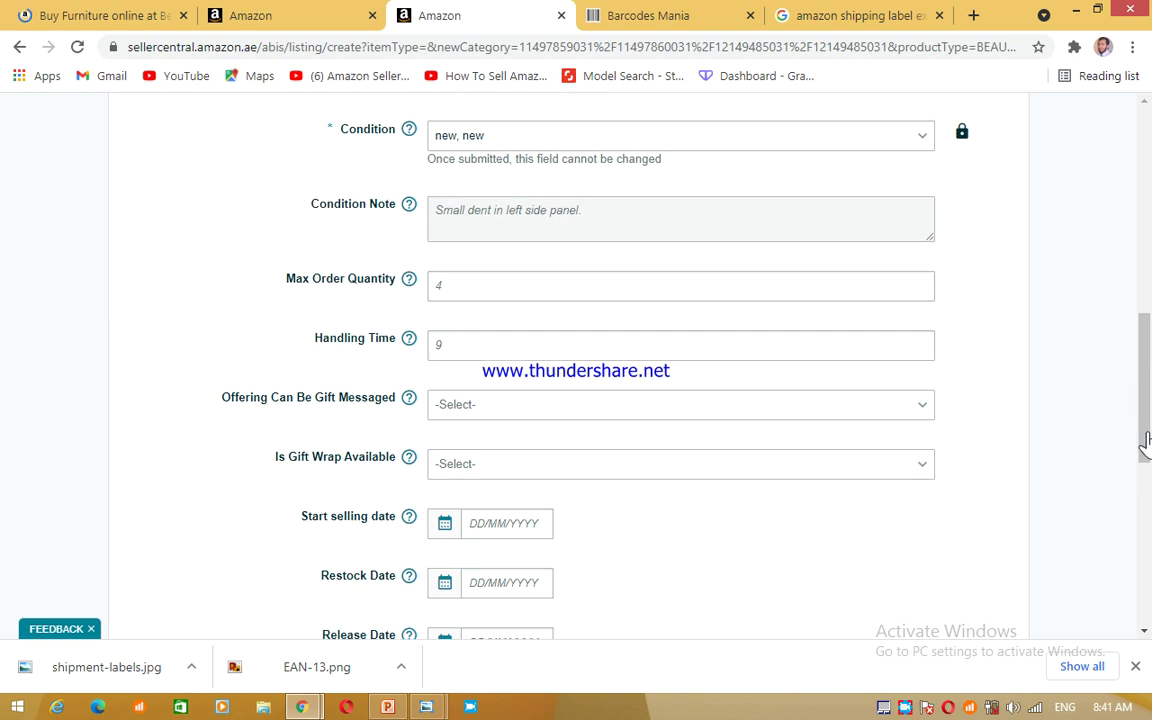
{"action": "scroll", "coordinate": [1147, 440], "scroll_direction": "down", "scroll_amount": 2}
{"action": "mouse_move", "coordinate": [1147, 440]}
{"action": "left_mouse_down"}
{"action": "mouse_move", "coordinate": [1147, 398]}
{"action": "mouse_move", "coordinate": [1147, 522]}
{"action": "mouse_move", "coordinate": [1150, 418]}
{"action": "left_mouse_up"}
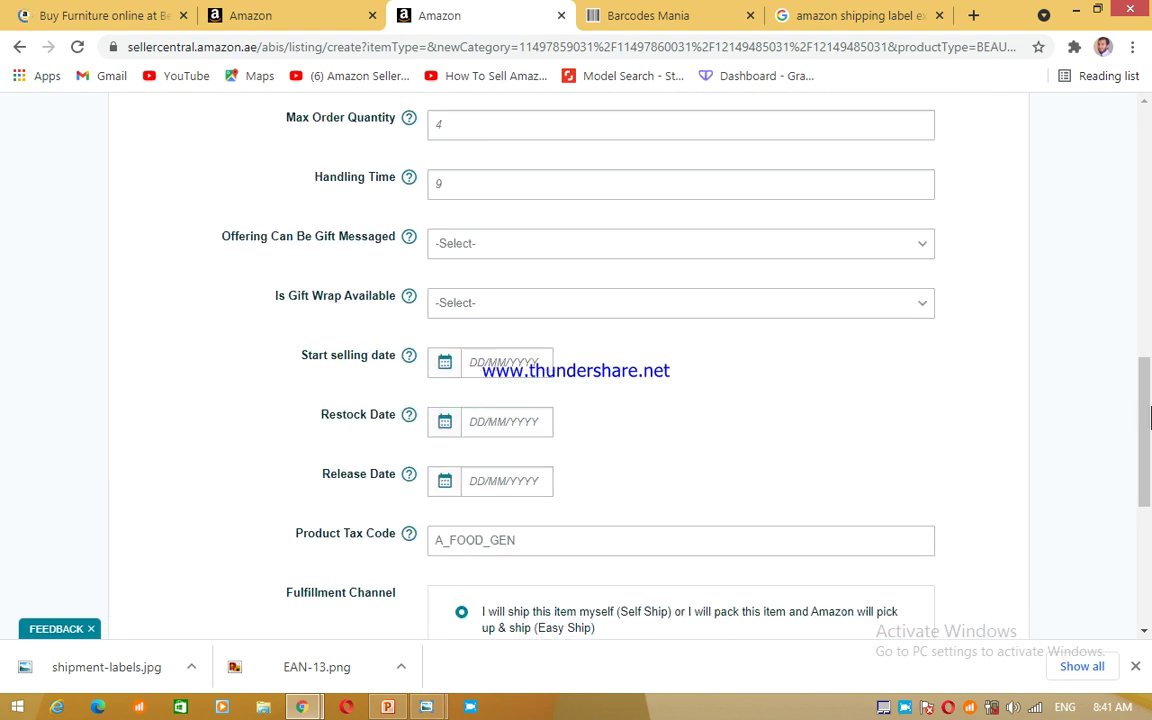
{"action": "scroll", "coordinate": [1150, 410], "scroll_direction": "up", "scroll_amount": 2}
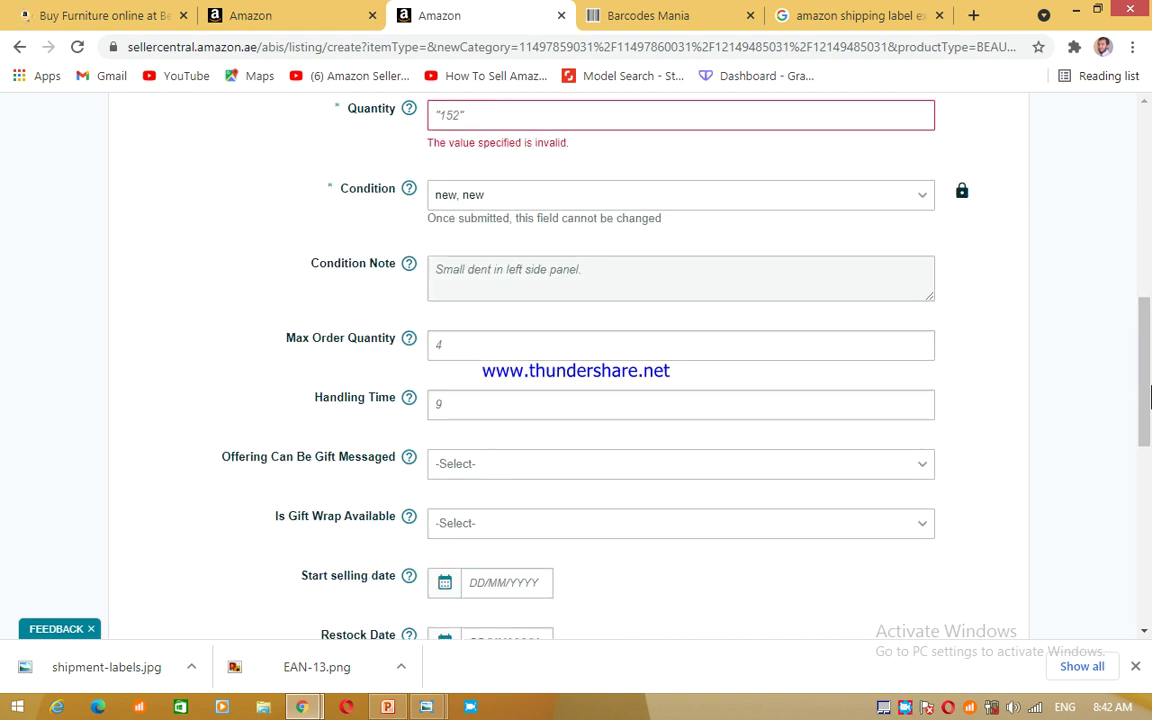
{"action": "scroll", "coordinate": [1150, 397], "scroll_direction": "down", "scroll_amount": 1}
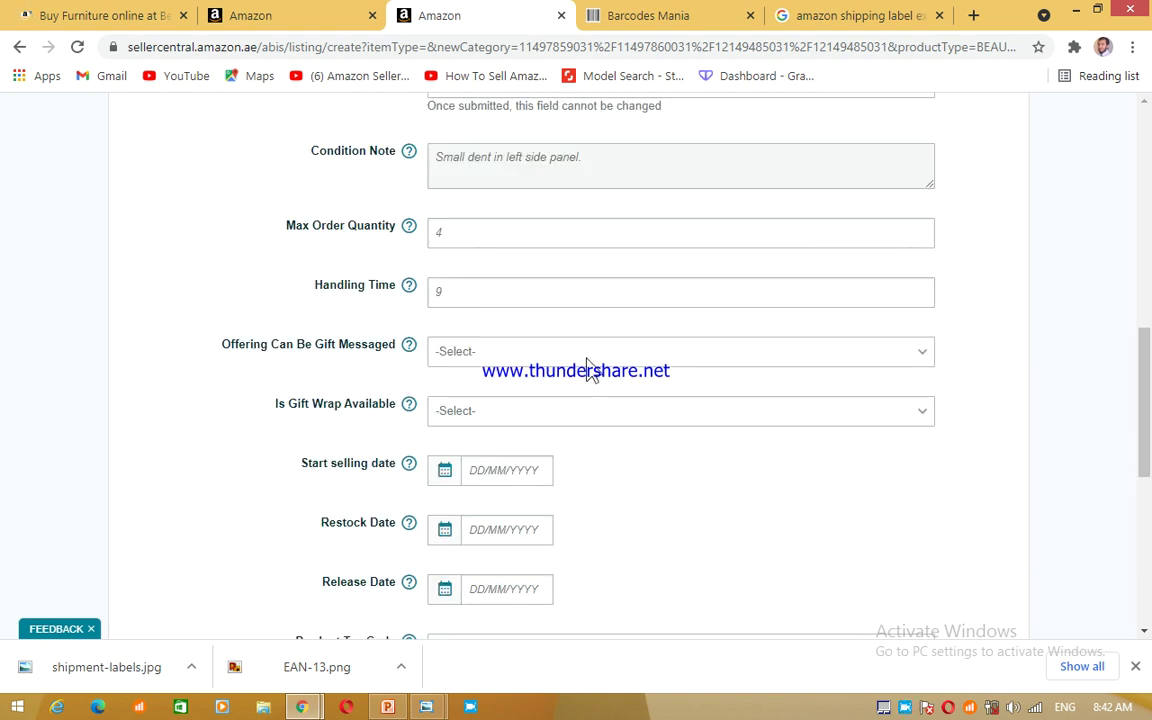
{"action": "left_click", "coordinate": [437, 291]}
{"action": "scroll", "coordinate": [1148, 462], "scroll_direction": "down", "scroll_amount": 1}
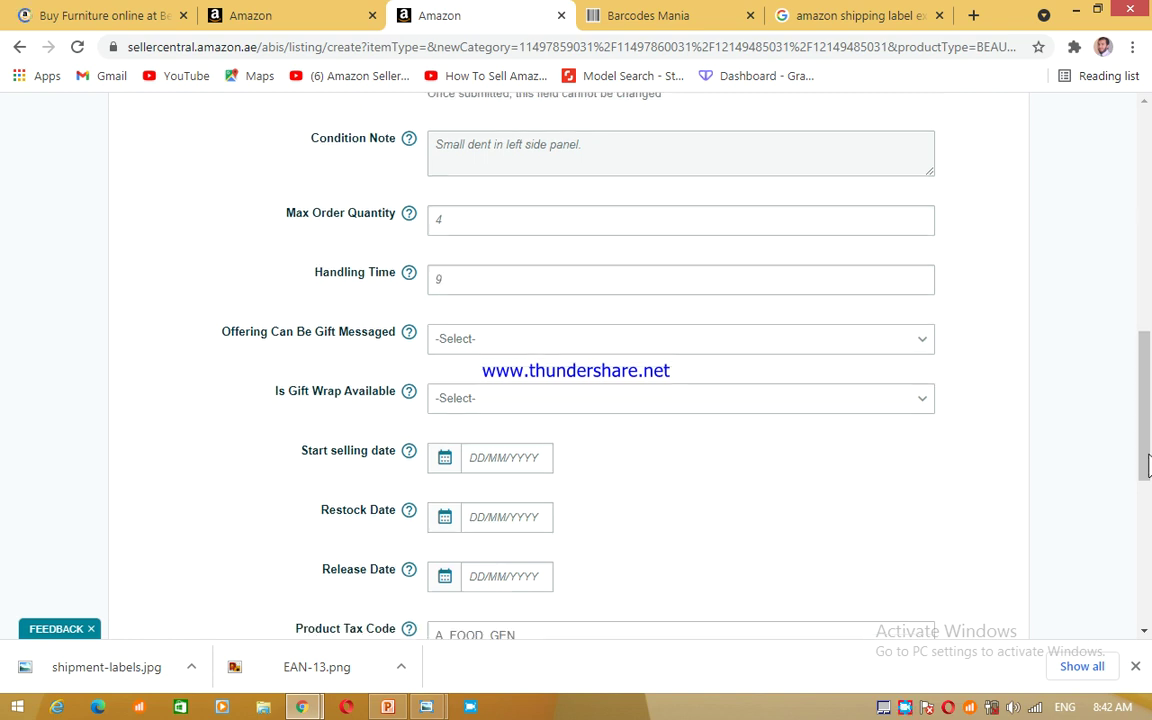
{"action": "left_click_drag", "start_coordinate": [1148, 462], "coordinate": [1147, 226]}
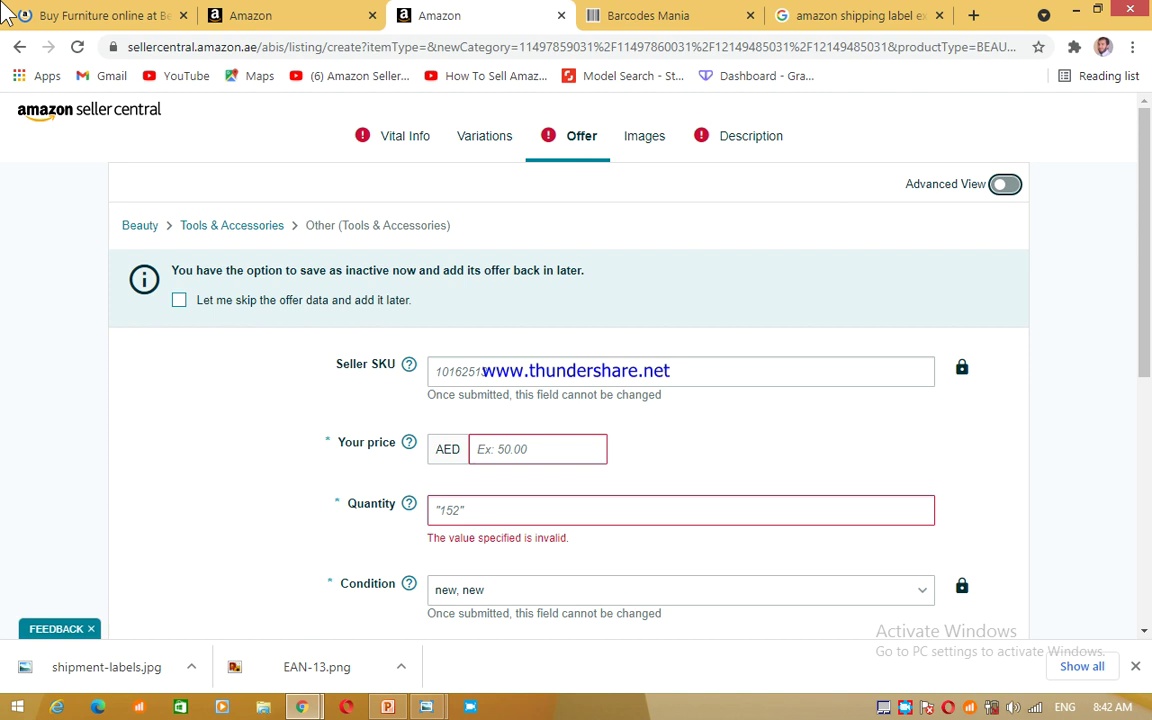
{"action": "scroll", "coordinate": [1090, 230], "scroll_direction": "down", "scroll_amount": 1}
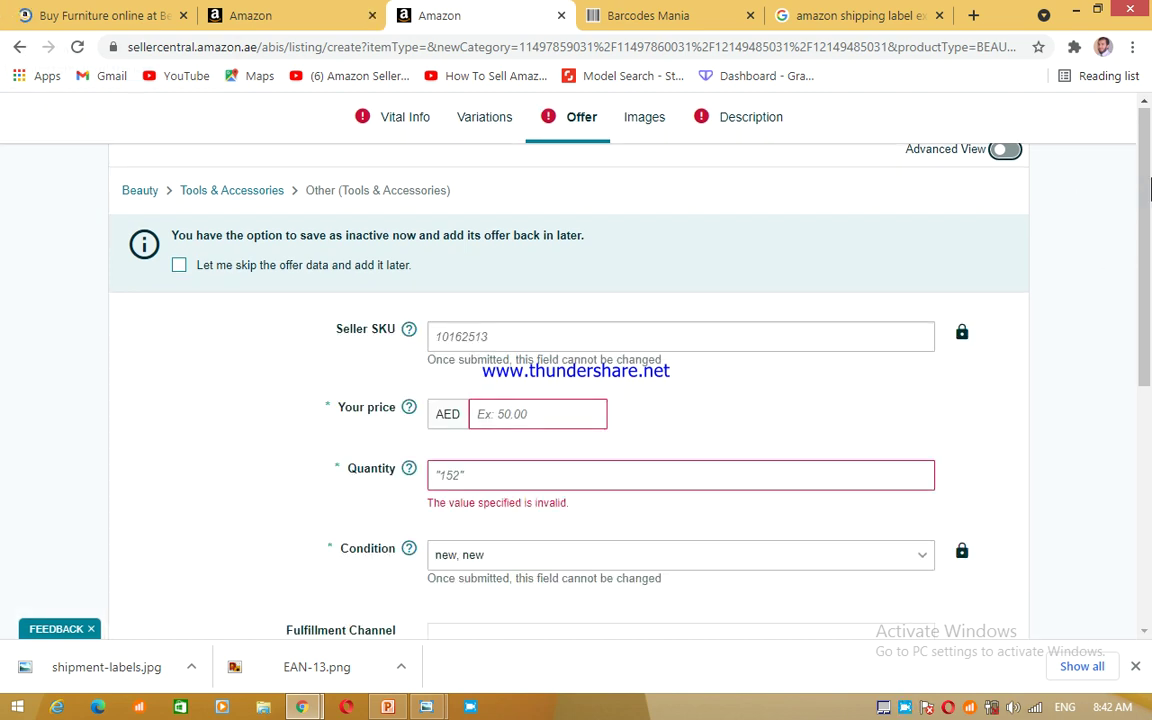
Review the Offer section down to its Fulfillment Channel options, and view the EAN-13 barcode image in Windows Photo Viewer
{"action": "scroll", "coordinate": [1150, 190], "scroll_direction": "down", "scroll_amount": 3}
{"action": "scroll", "coordinate": [1150, 190], "scroll_direction": "down", "scroll_amount": 1}
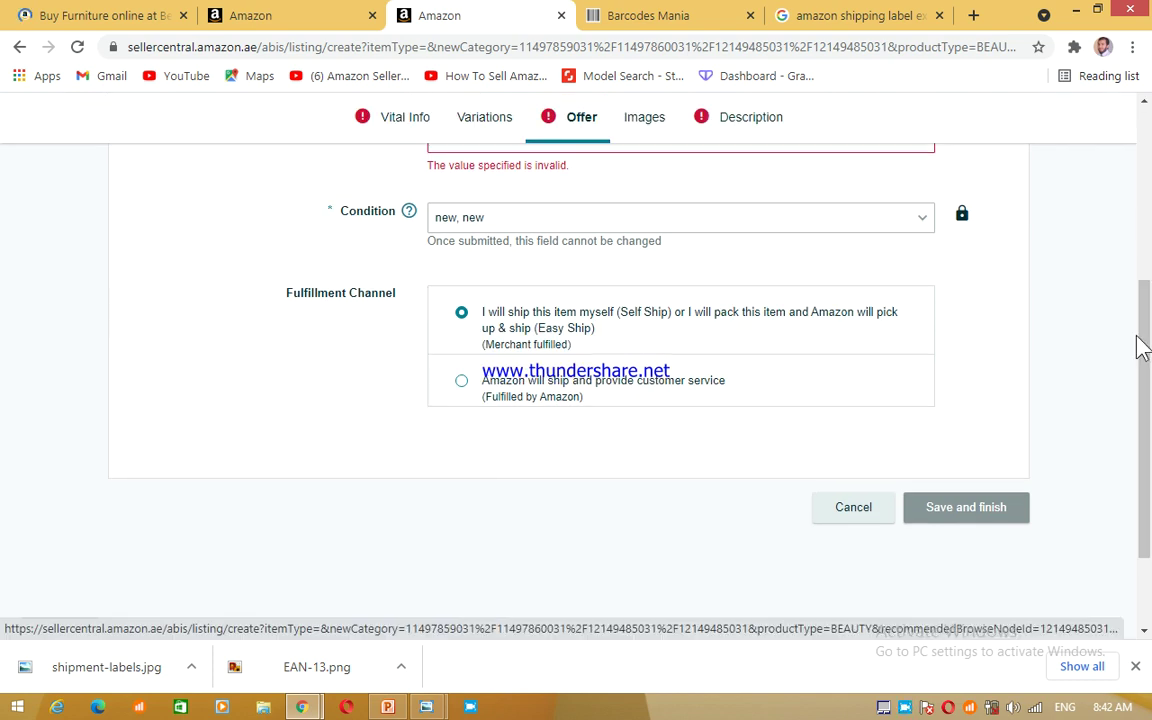
{"action": "left_click", "coordinate": [672, 14]}
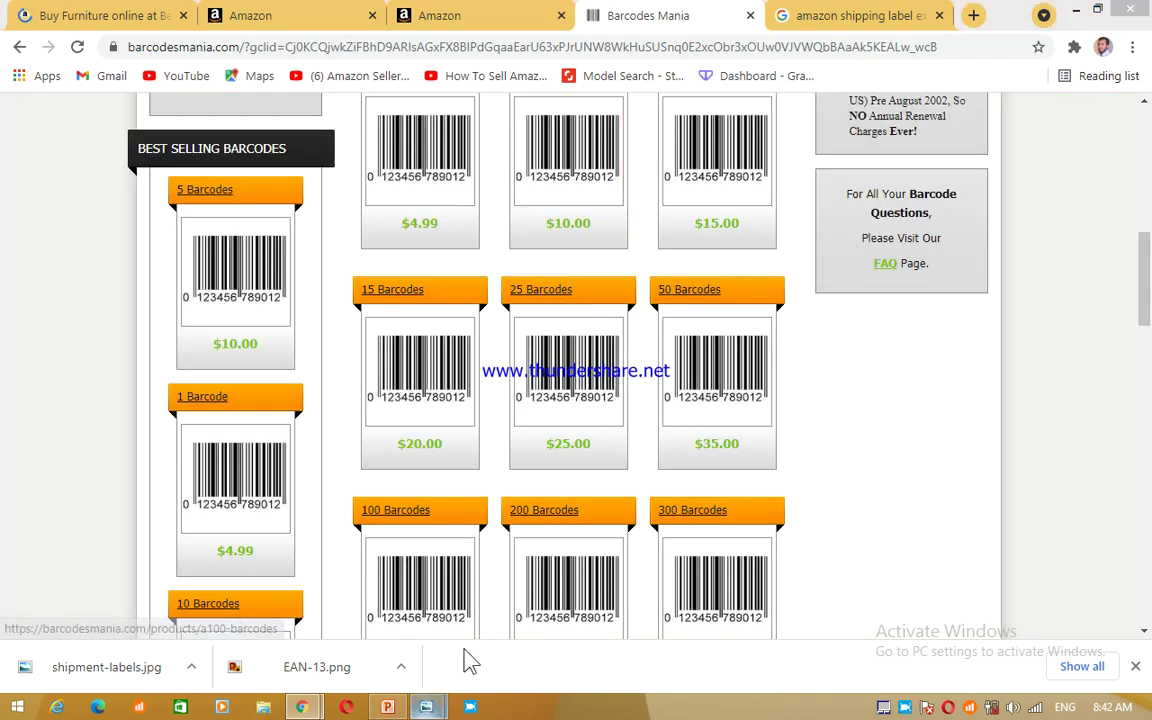
{"action": "mouse_move", "coordinate": [426, 705]}
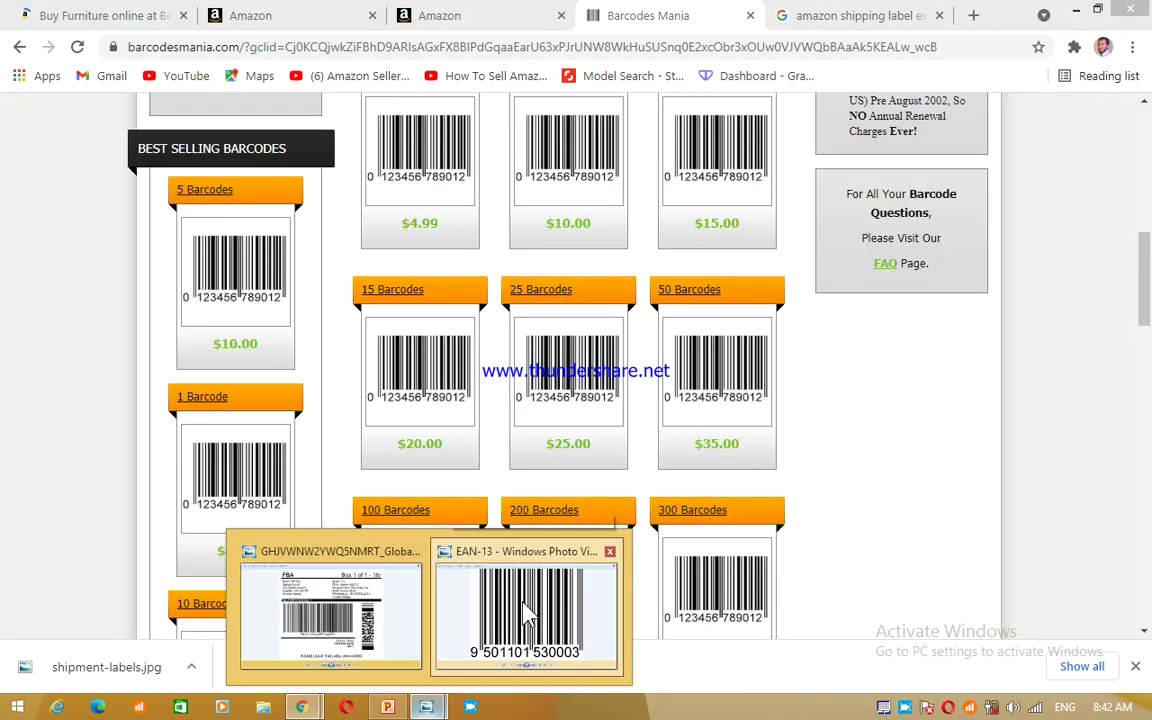
{"action": "left_click", "coordinate": [527, 614]}
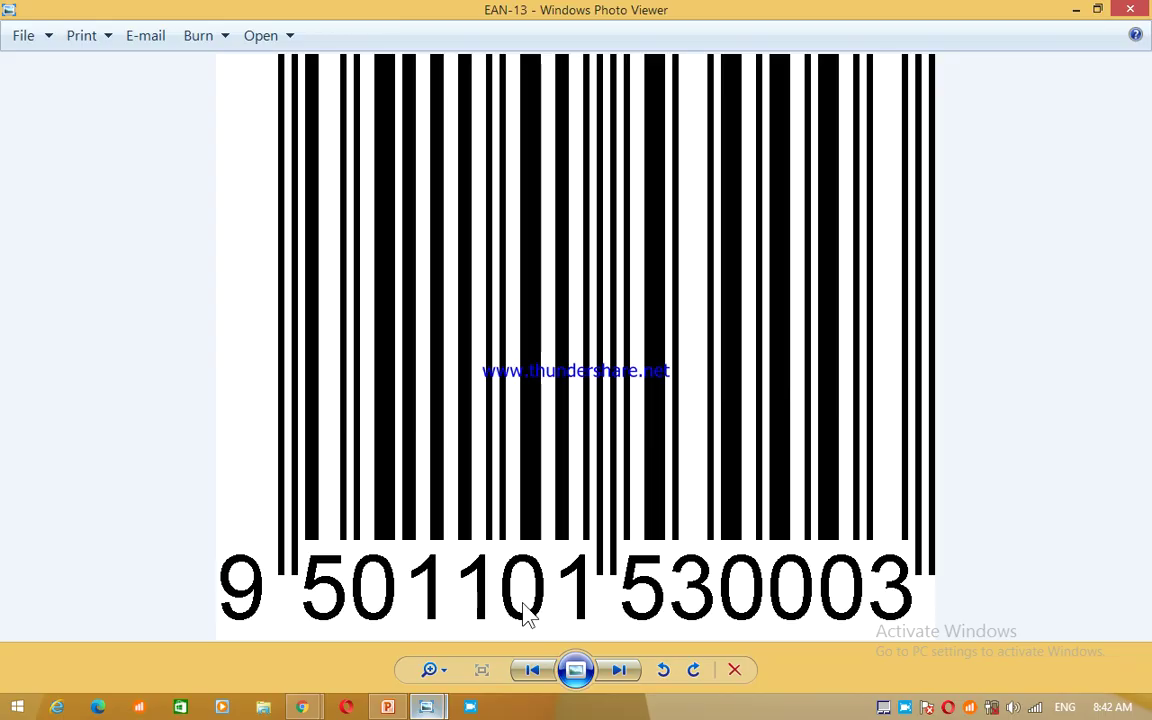
Switch back to Chrome to view the Barcodes Mania barcode packages, and return to the start of the listing's Offer section
{"action": "left_click", "coordinate": [303, 707]}
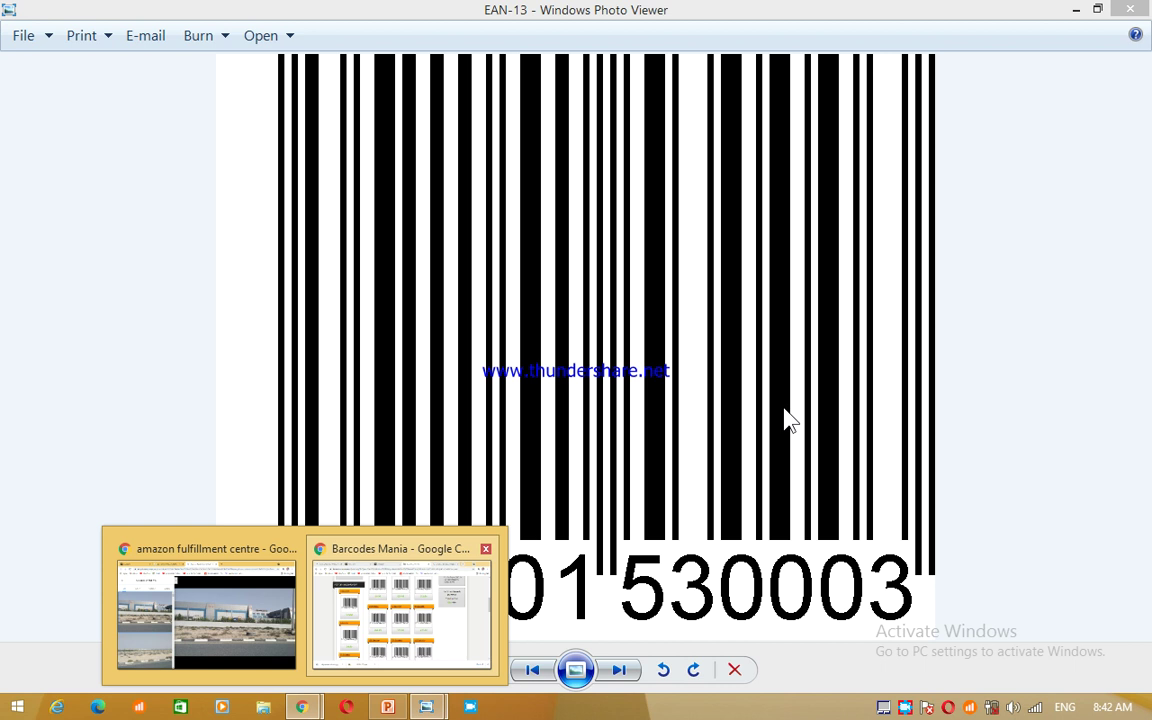
{"action": "left_click", "coordinate": [400, 605]}
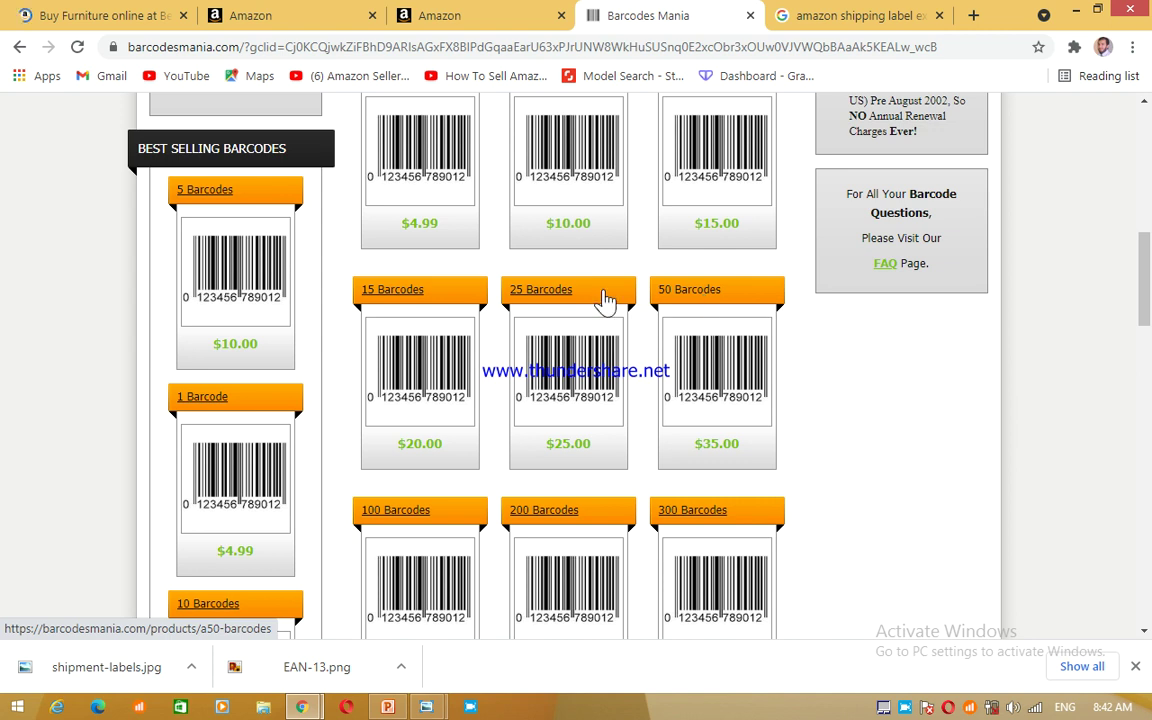
{"action": "left_click", "coordinate": [424, 14]}
{"action": "left_click_drag", "start_coordinate": [1149, 350], "coordinate": [1148, 238]}
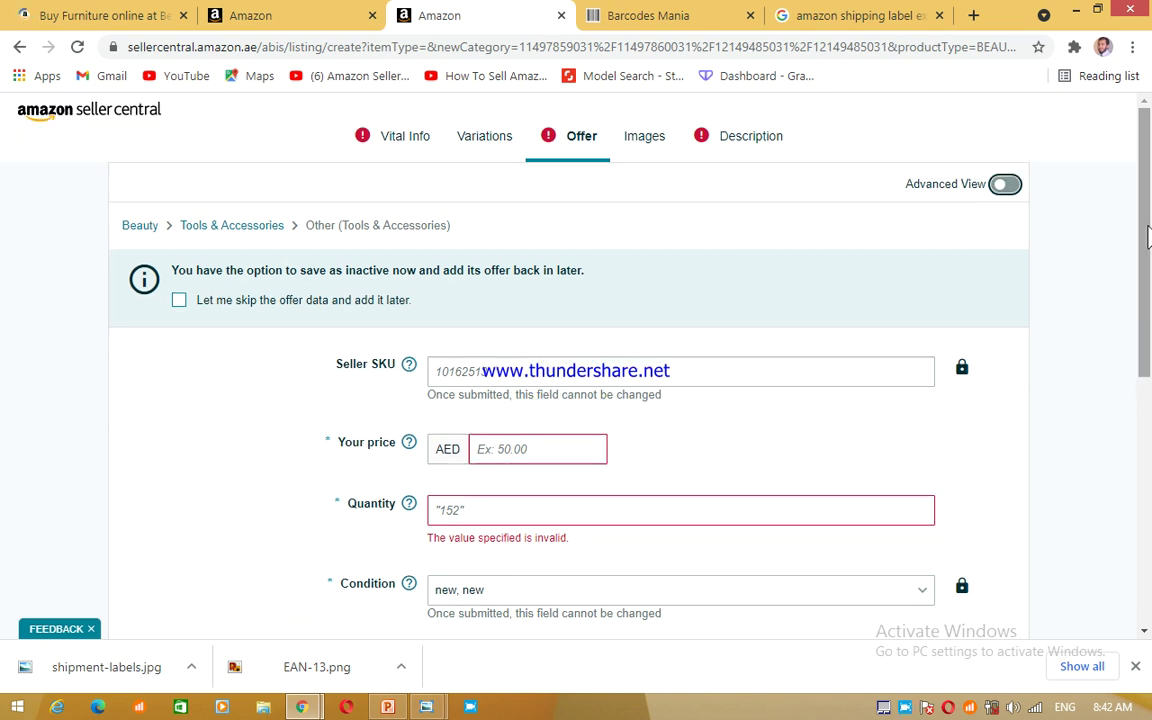